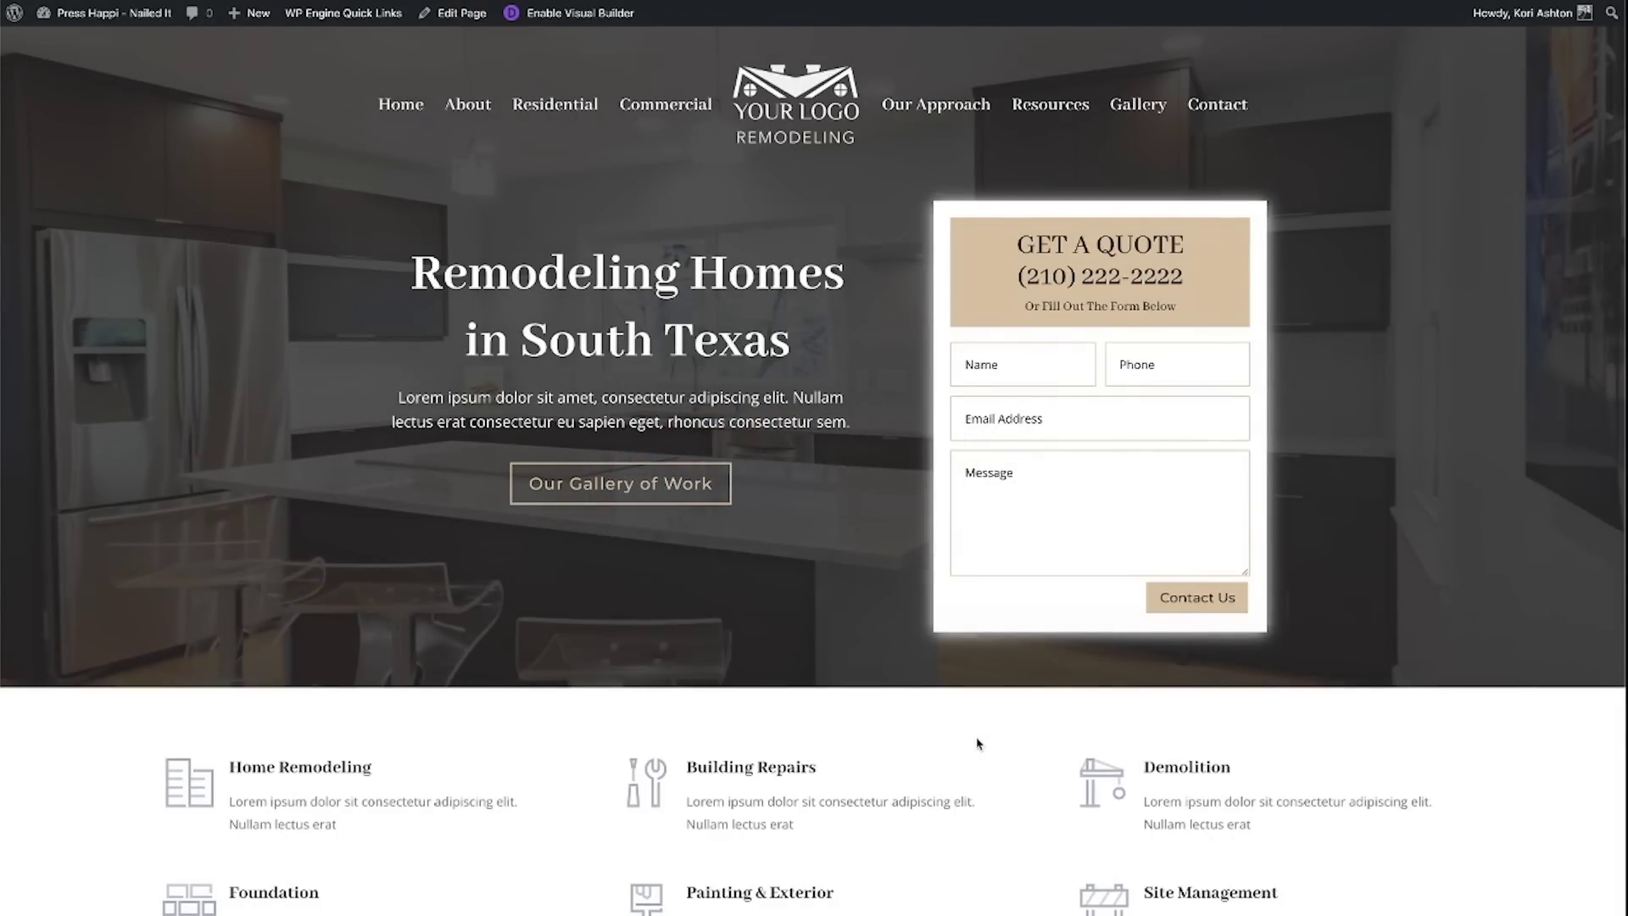
Step: Scroll down the Home page to review its sections
{"action": "scroll", "coordinate": [977, 743], "scroll_direction": "down", "scroll_amount": 5}
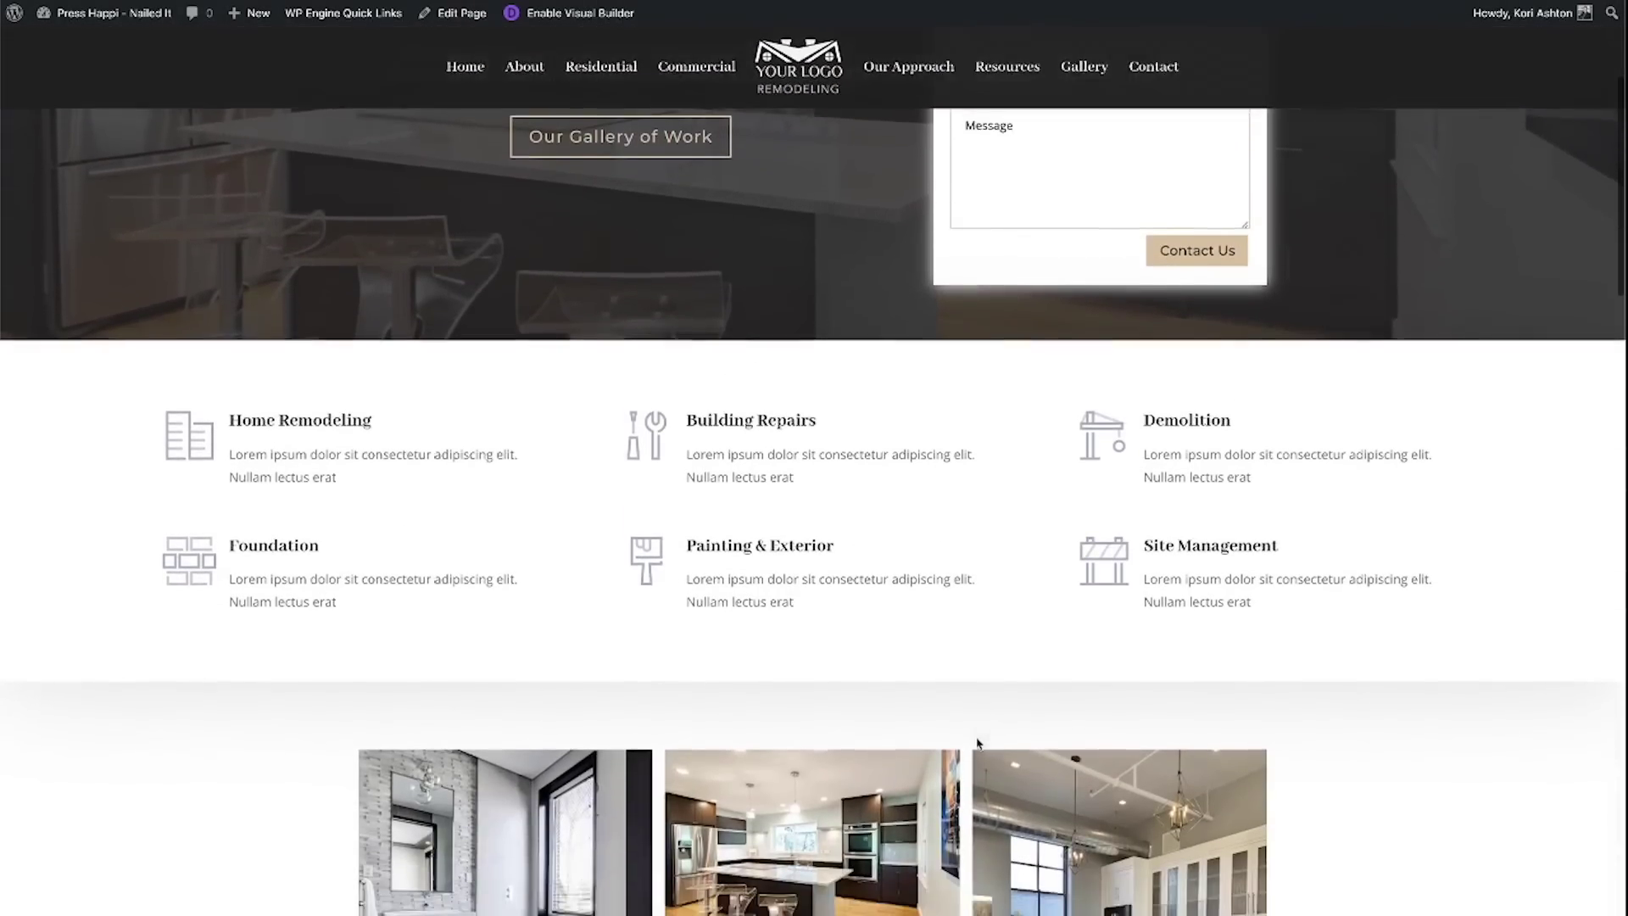
{"action": "scroll", "coordinate": [976, 743], "scroll_direction": "down", "scroll_amount": 10}
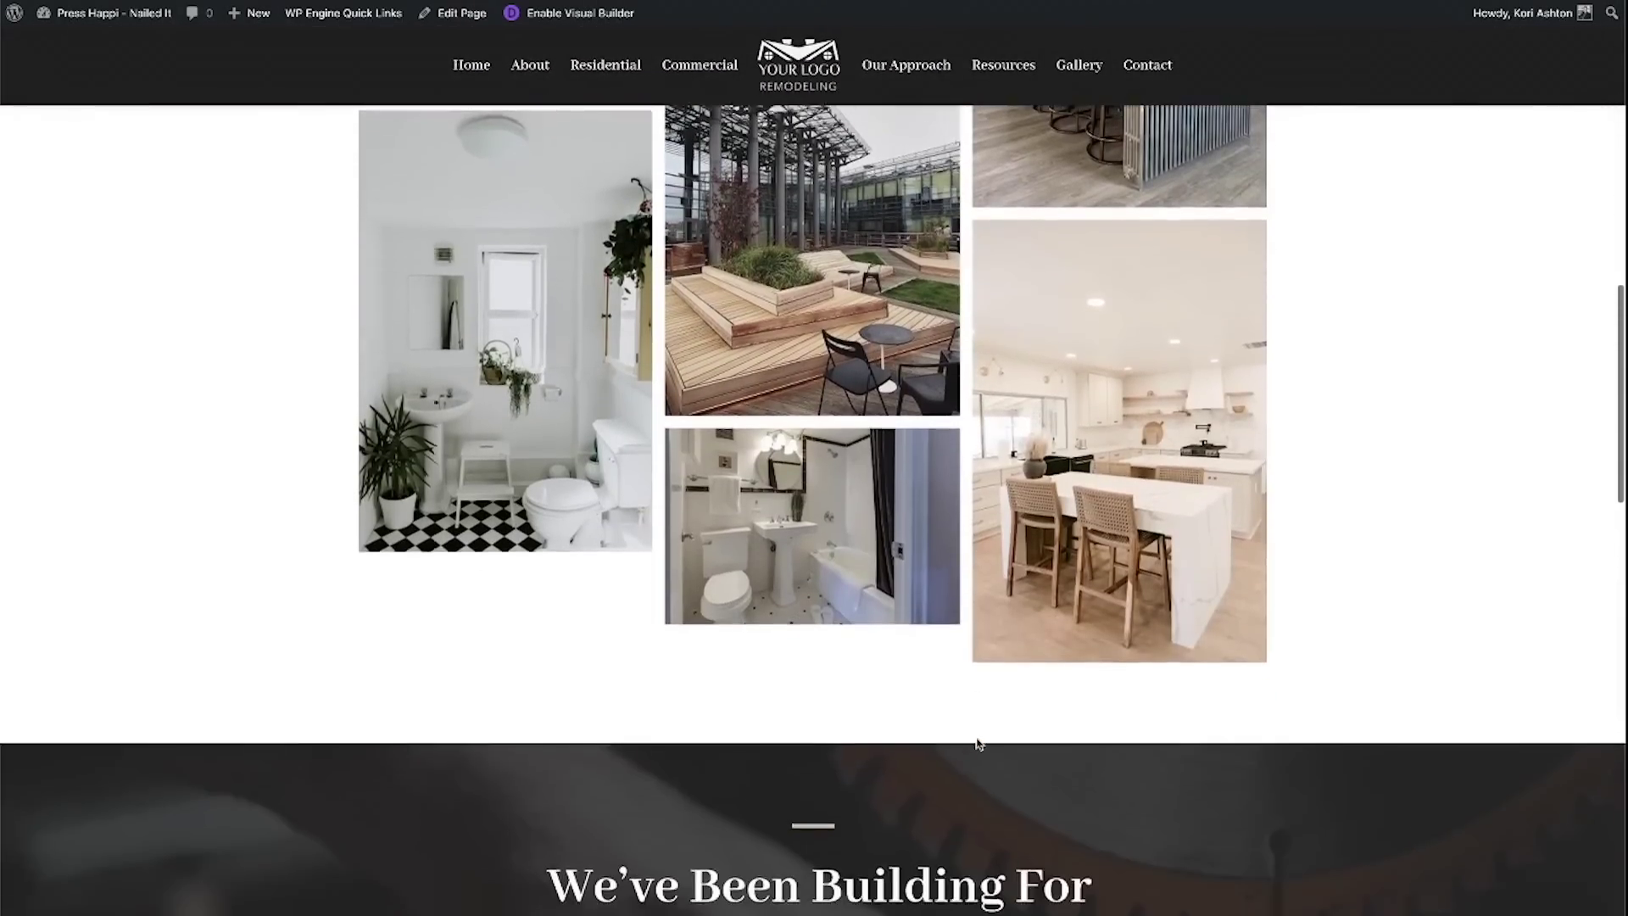
{"action": "scroll", "coordinate": [977, 744], "scroll_direction": "down", "scroll_amount": 2}
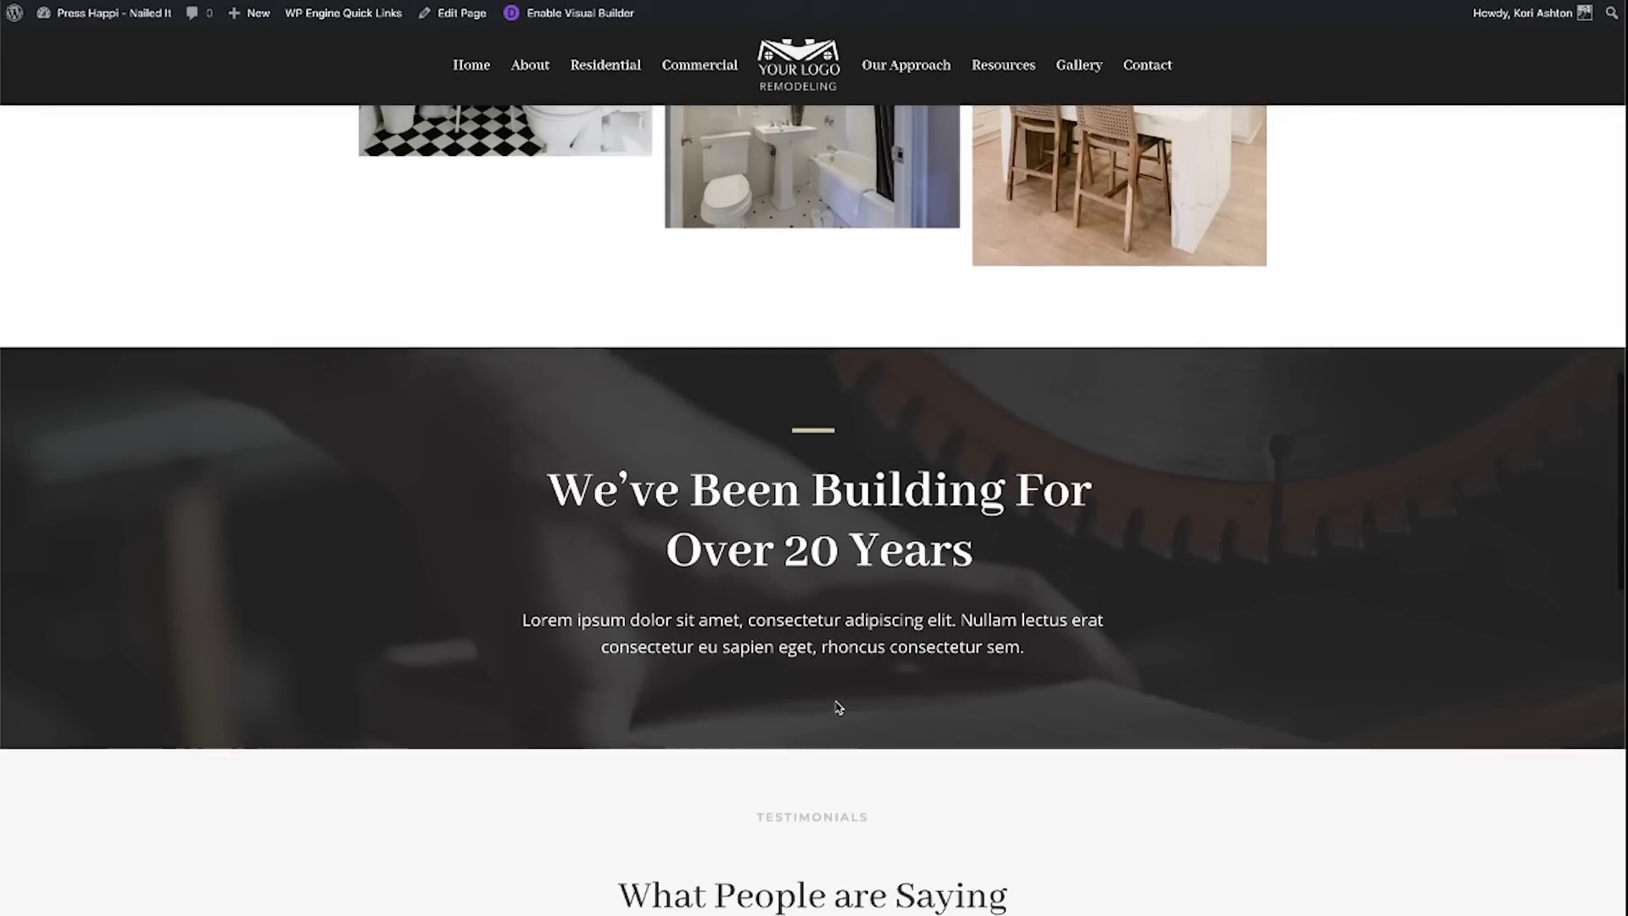
{"action": "scroll", "coordinate": [838, 706], "scroll_direction": "up", "scroll_amount": 20}
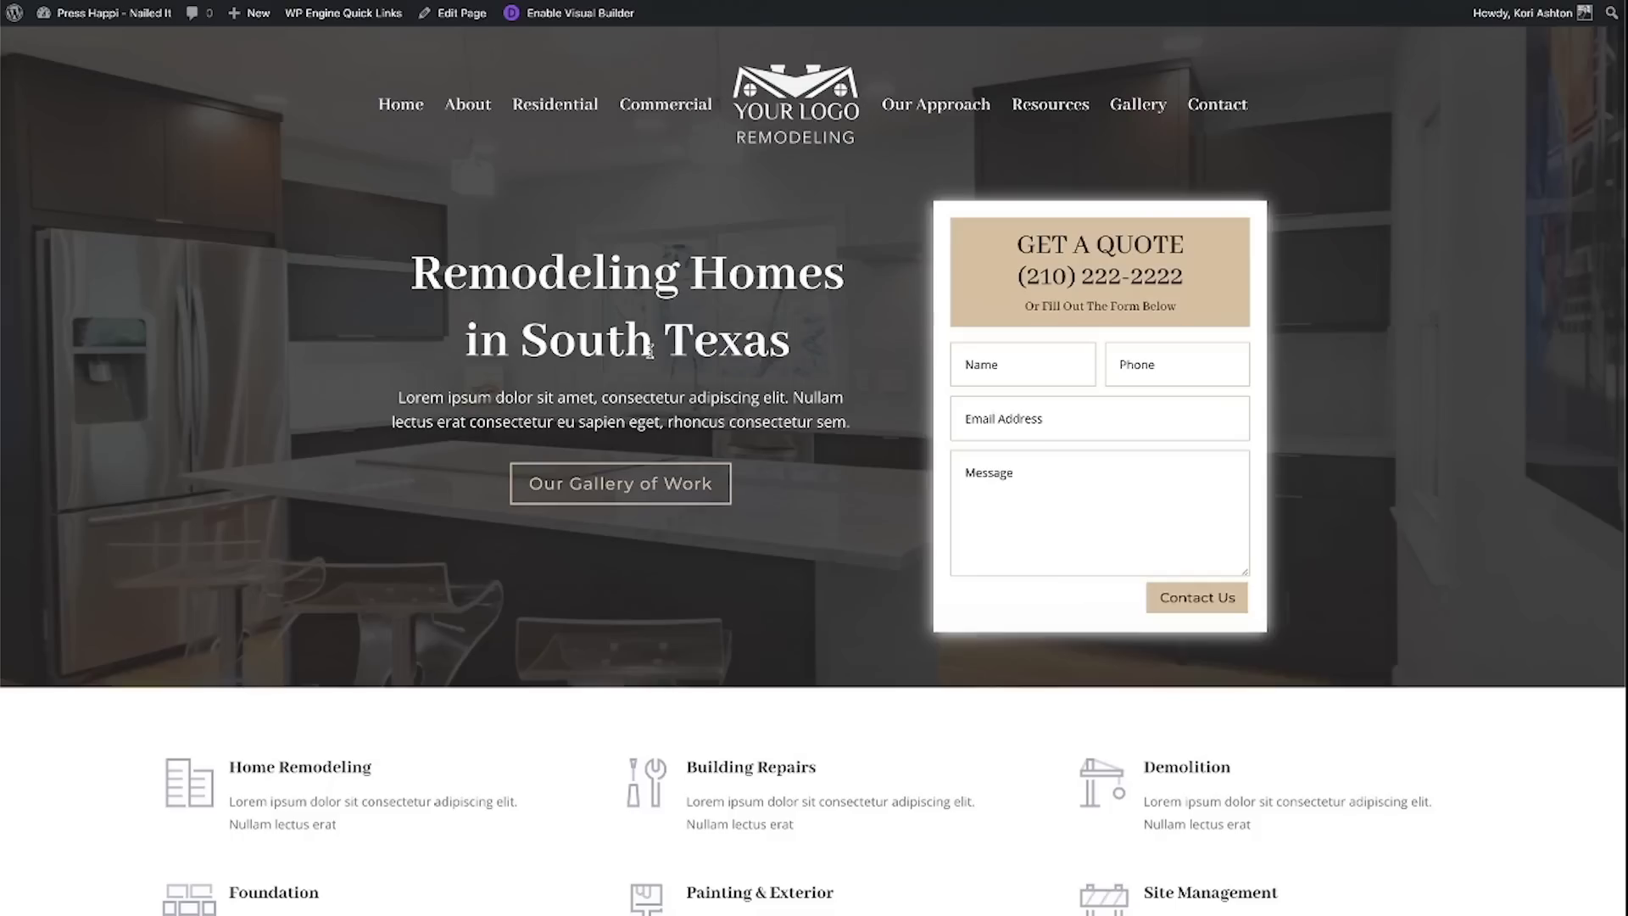
Step: Look through the About page, then return to the Home page
{"action": "left_click", "coordinate": [467, 106]}
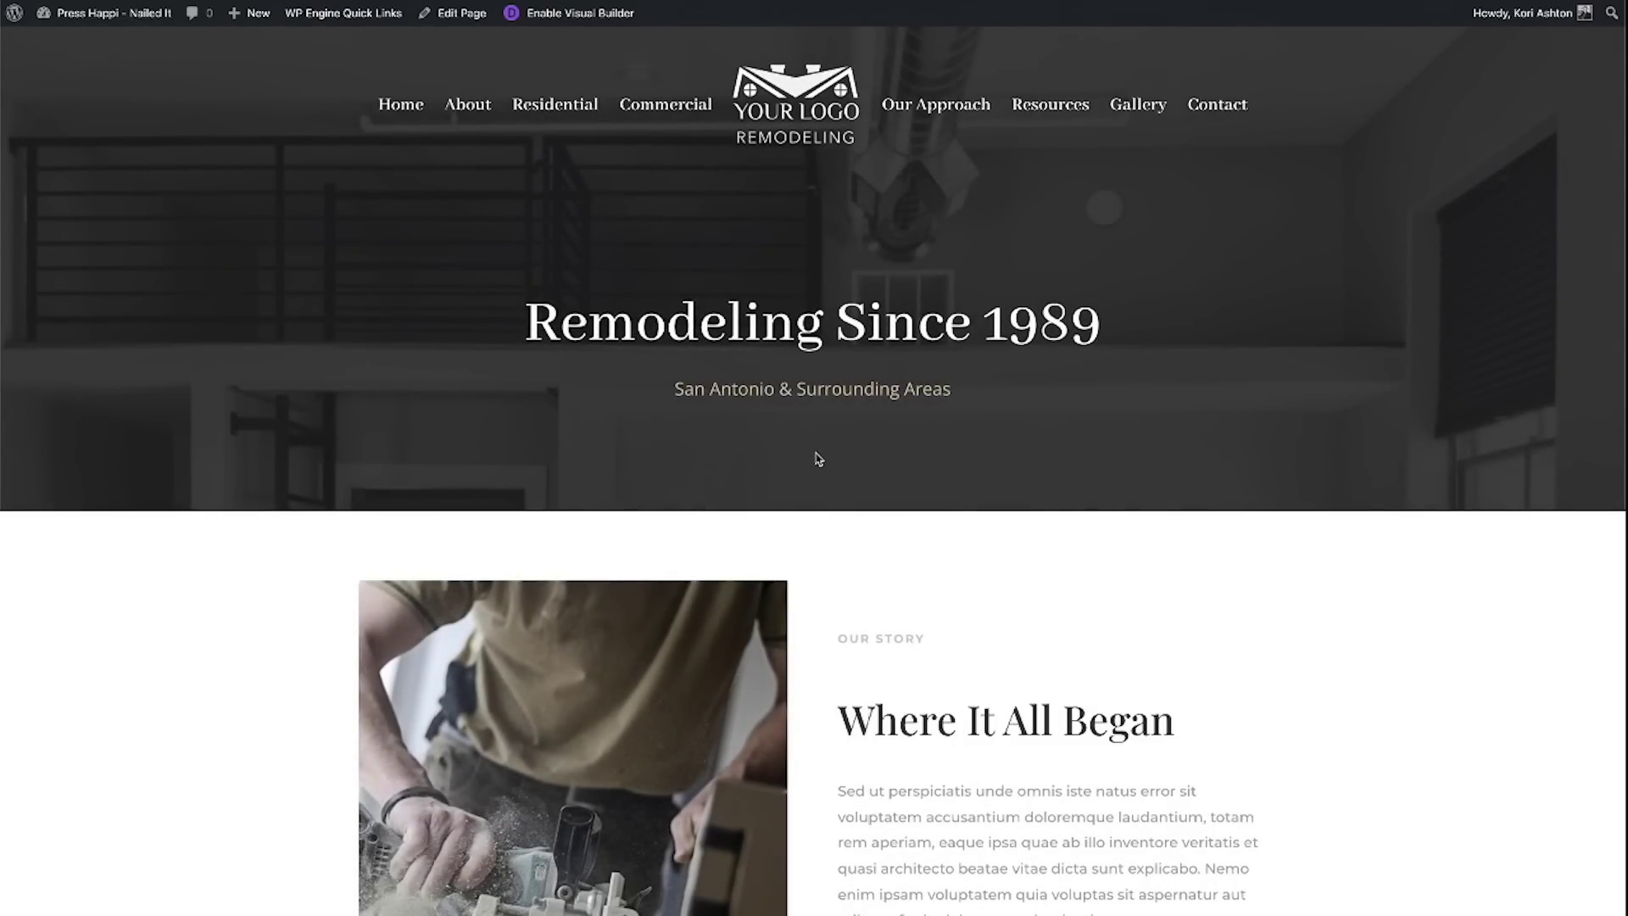
{"action": "scroll", "coordinate": [818, 459], "scroll_direction": "down", "scroll_amount": 5}
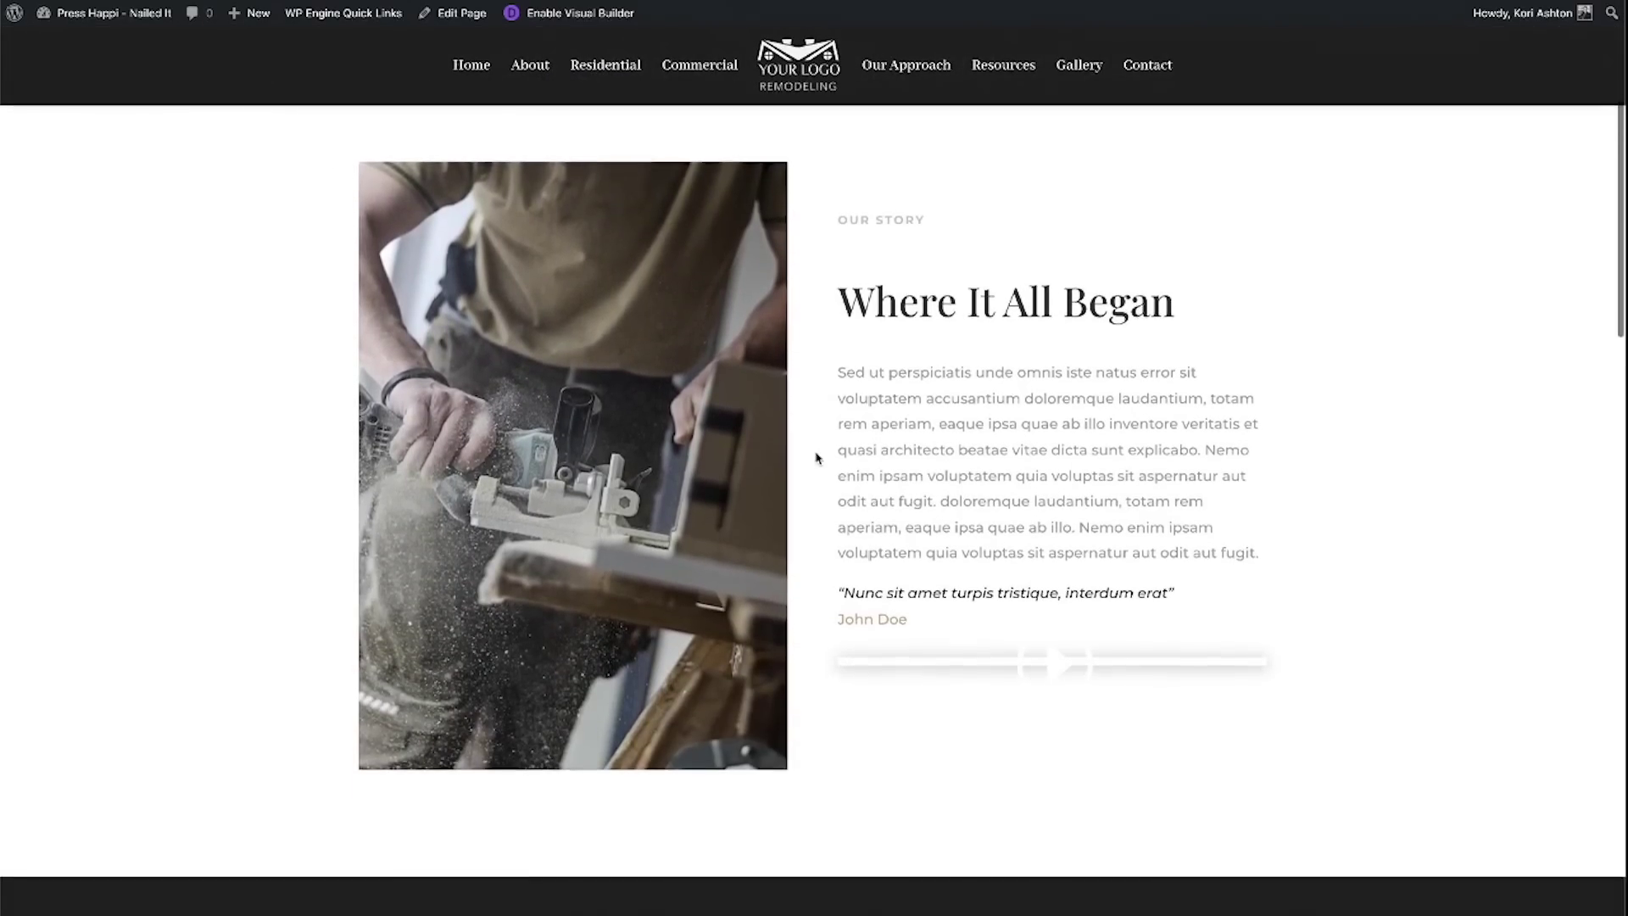
{"action": "scroll", "coordinate": [818, 459], "scroll_direction": "down", "scroll_amount": 18}
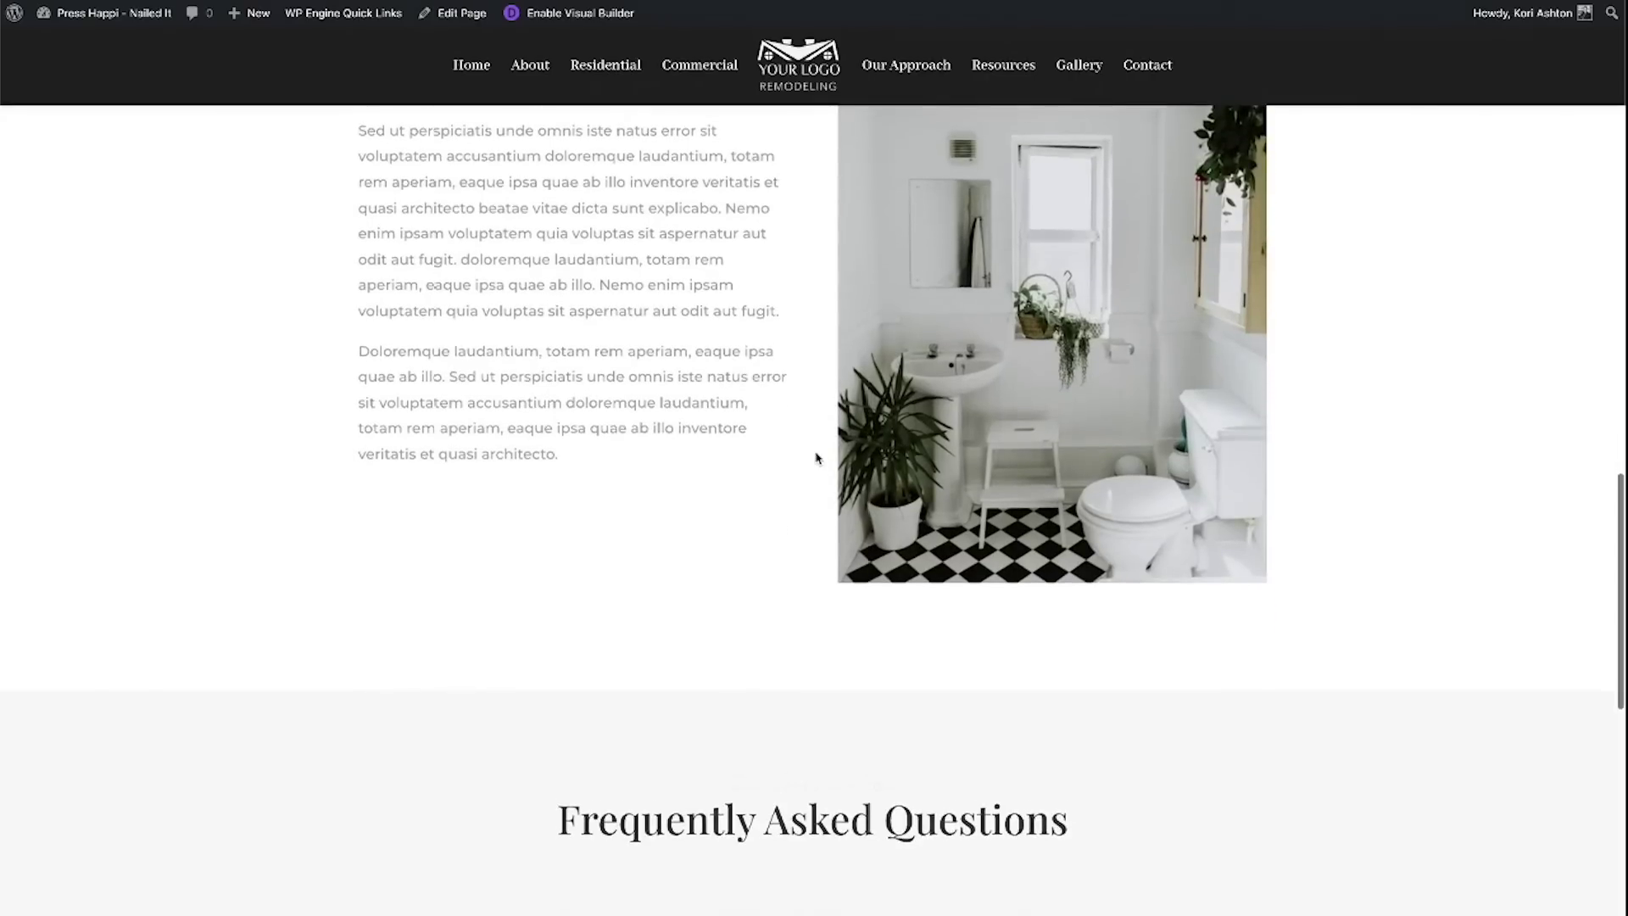
{"action": "scroll", "coordinate": [816, 457], "scroll_direction": "down", "scroll_amount": 12}
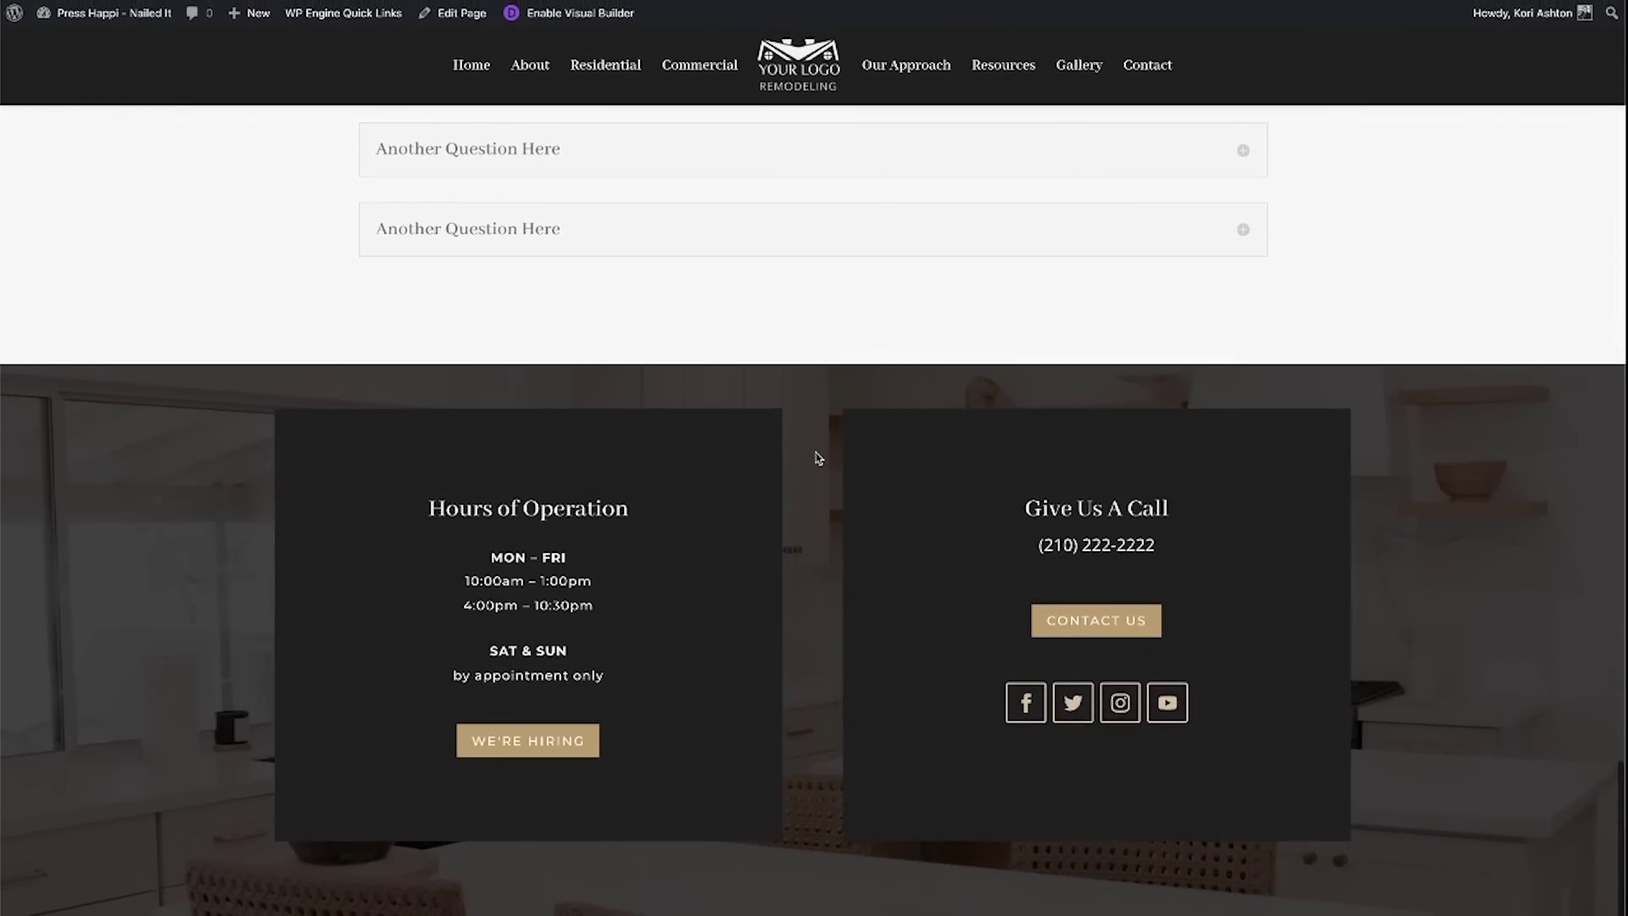
{"action": "scroll", "coordinate": [816, 458], "scroll_direction": "up", "scroll_amount": 20}
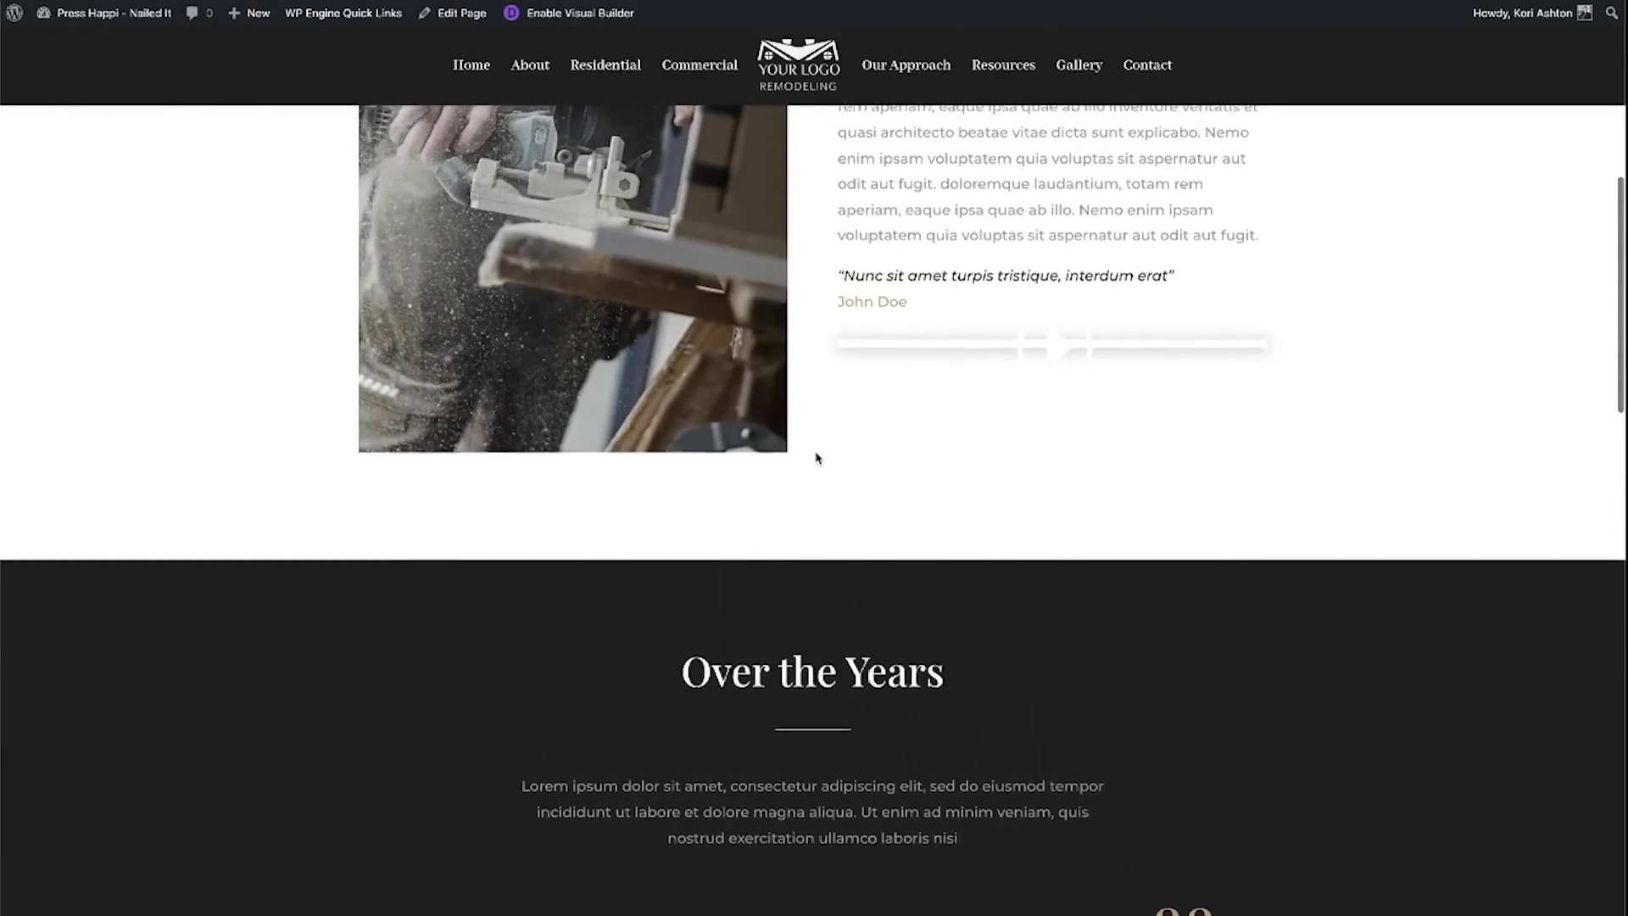
{"action": "scroll", "coordinate": [817, 458], "scroll_direction": "up", "scroll_amount": 8}
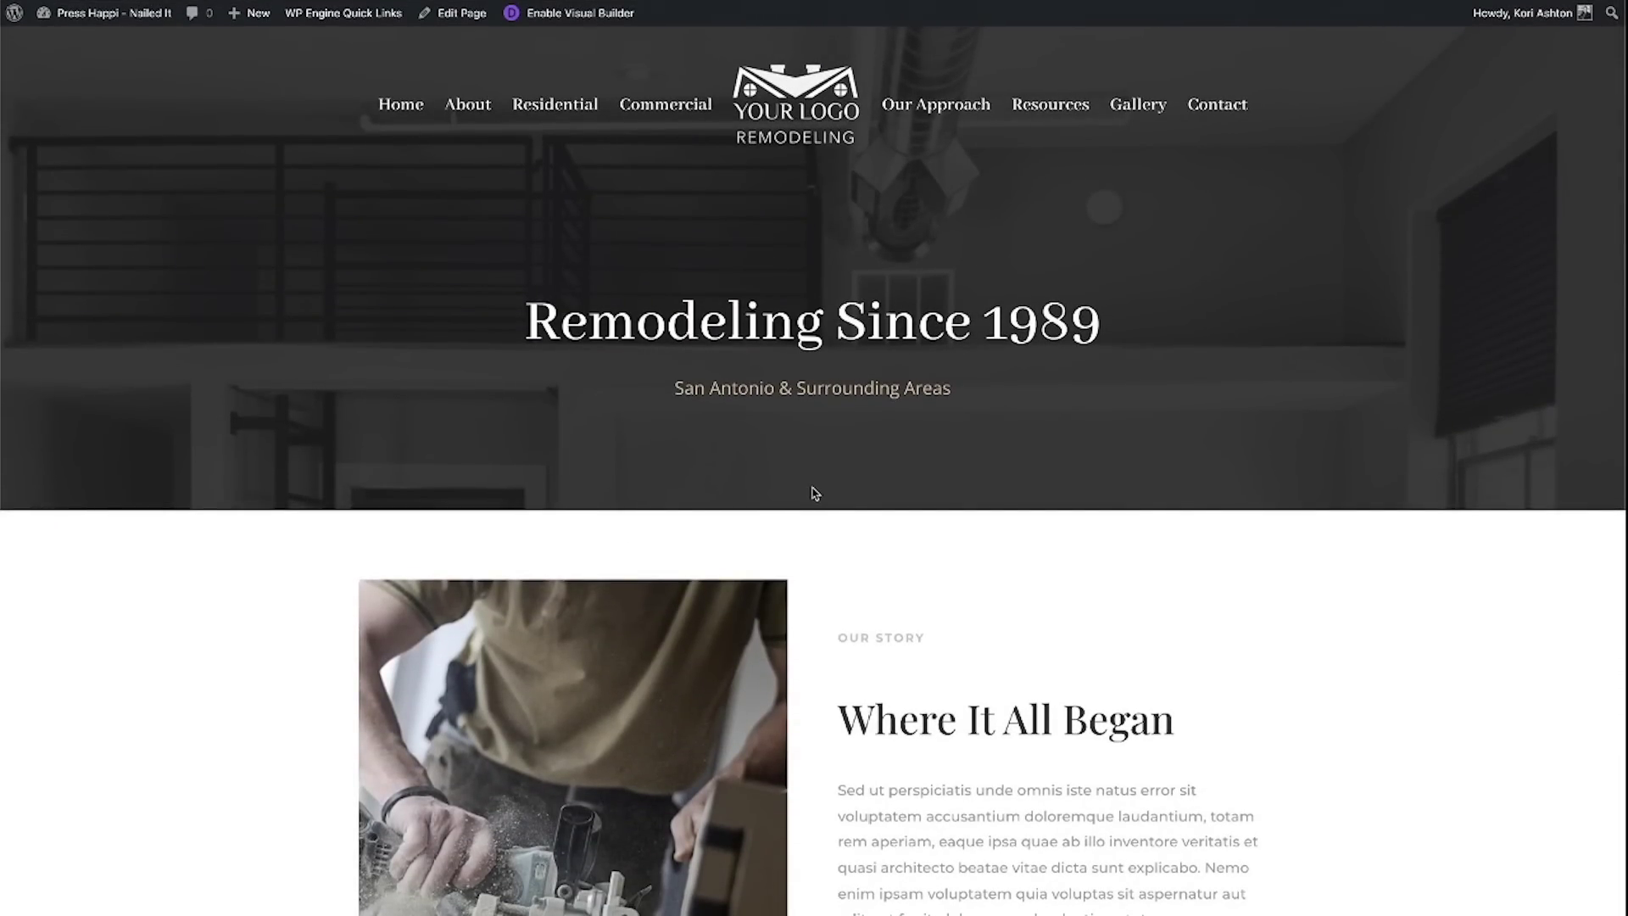
{"action": "left_click", "coordinate": [782, 111]}
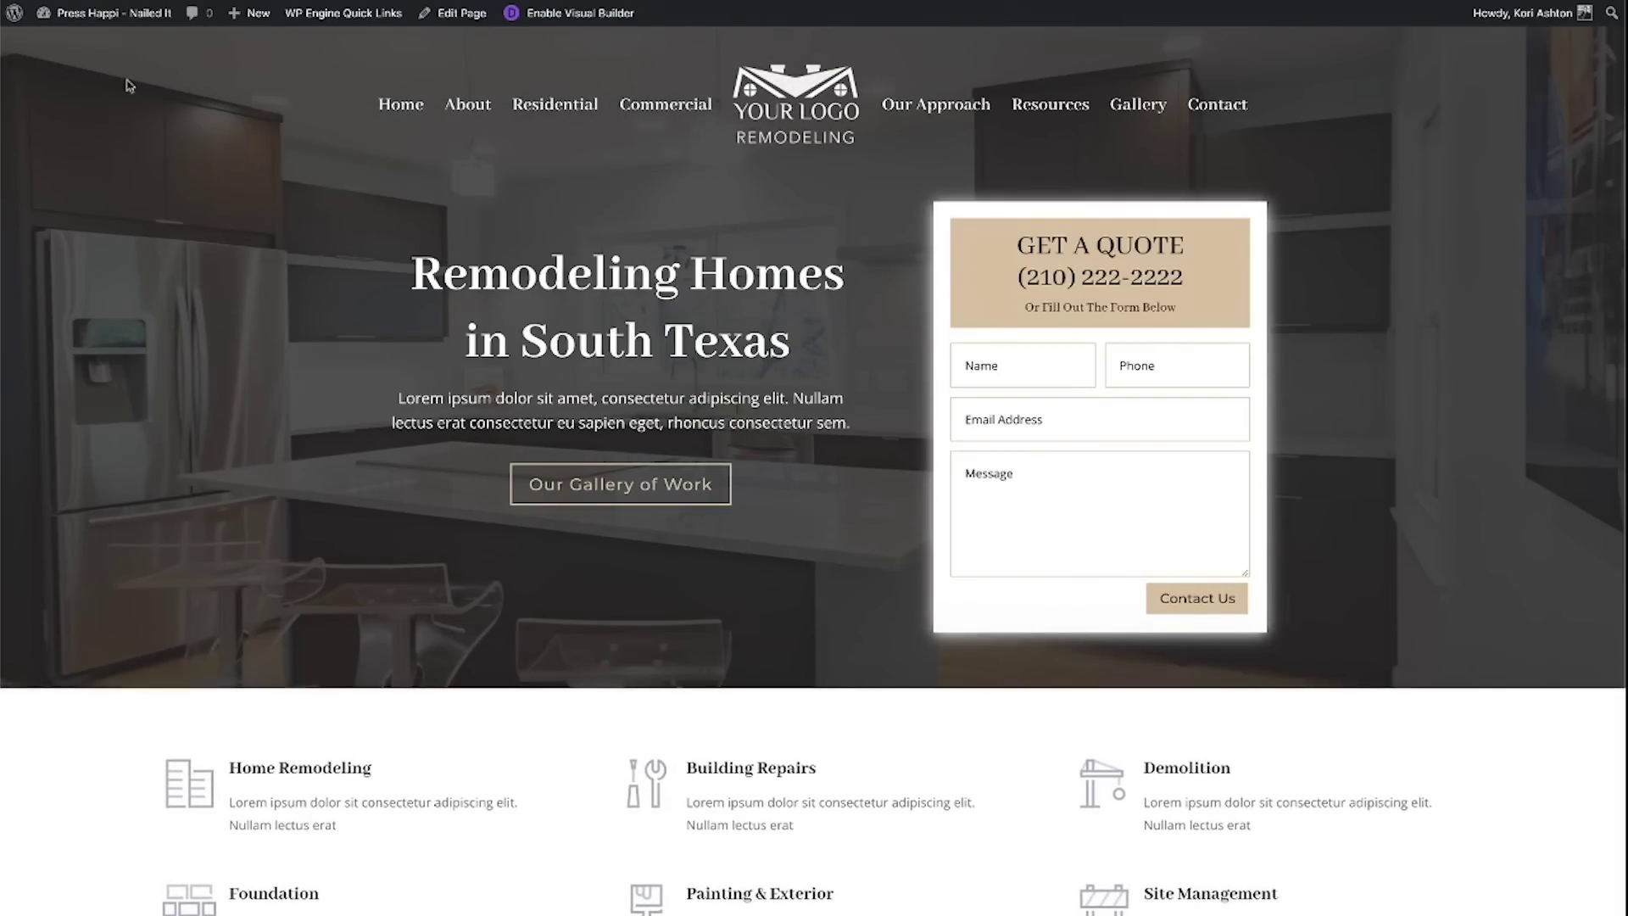
Step: Go to the WordPress Dashboard and open Divi's Theme Builder
{"action": "mouse_move", "coordinate": [80, 21]}
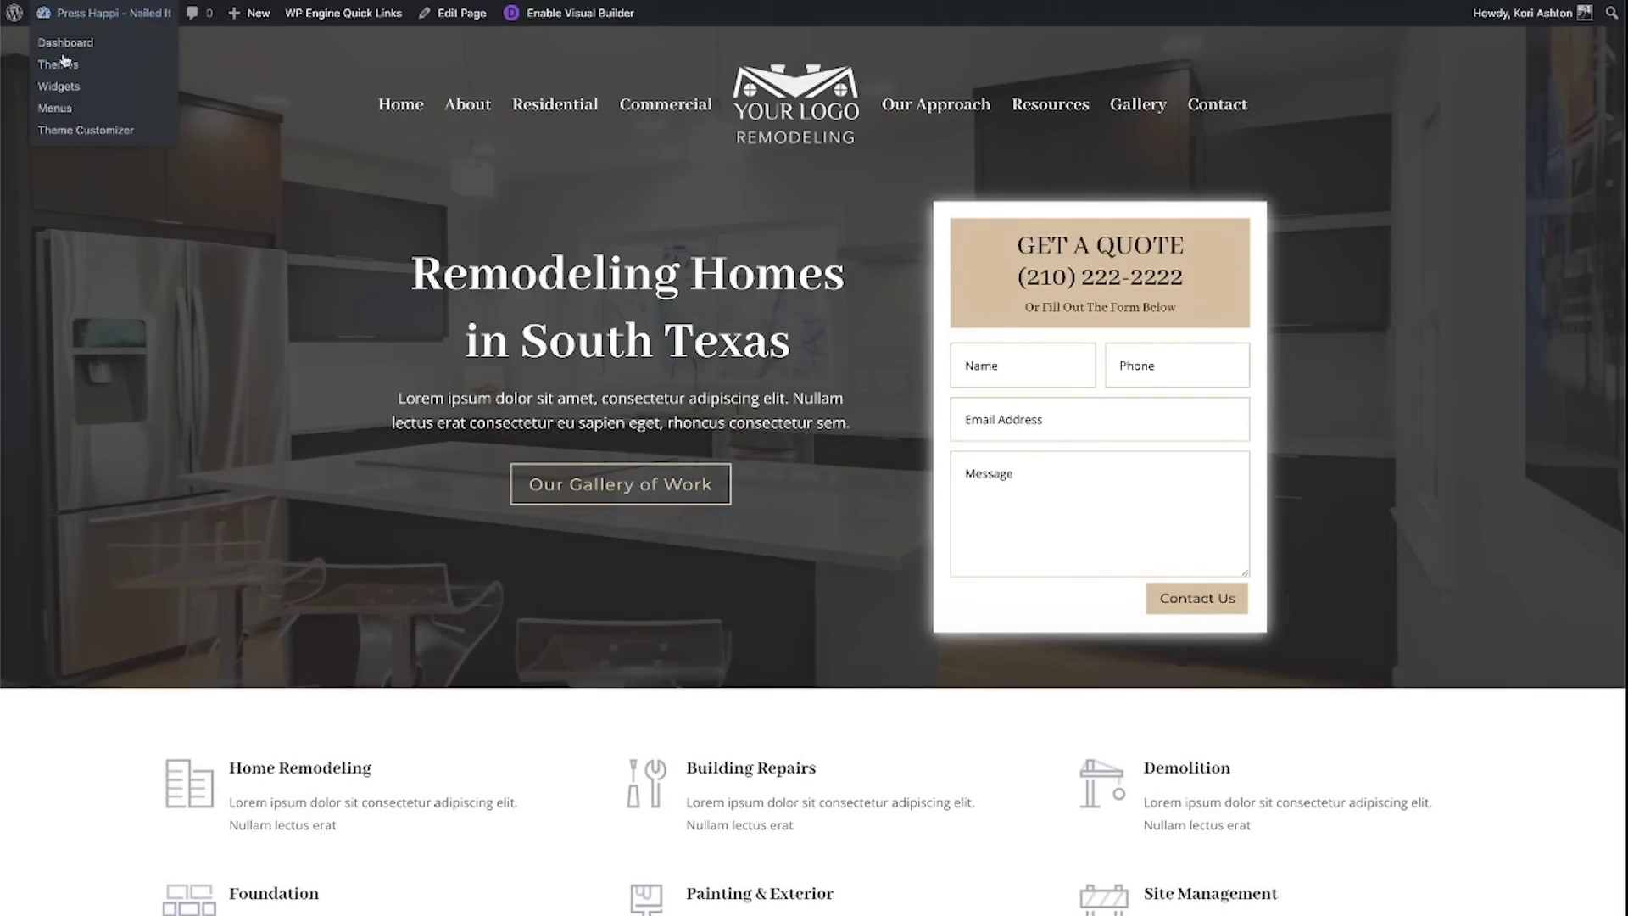
{"action": "left_click", "coordinate": [66, 42]}
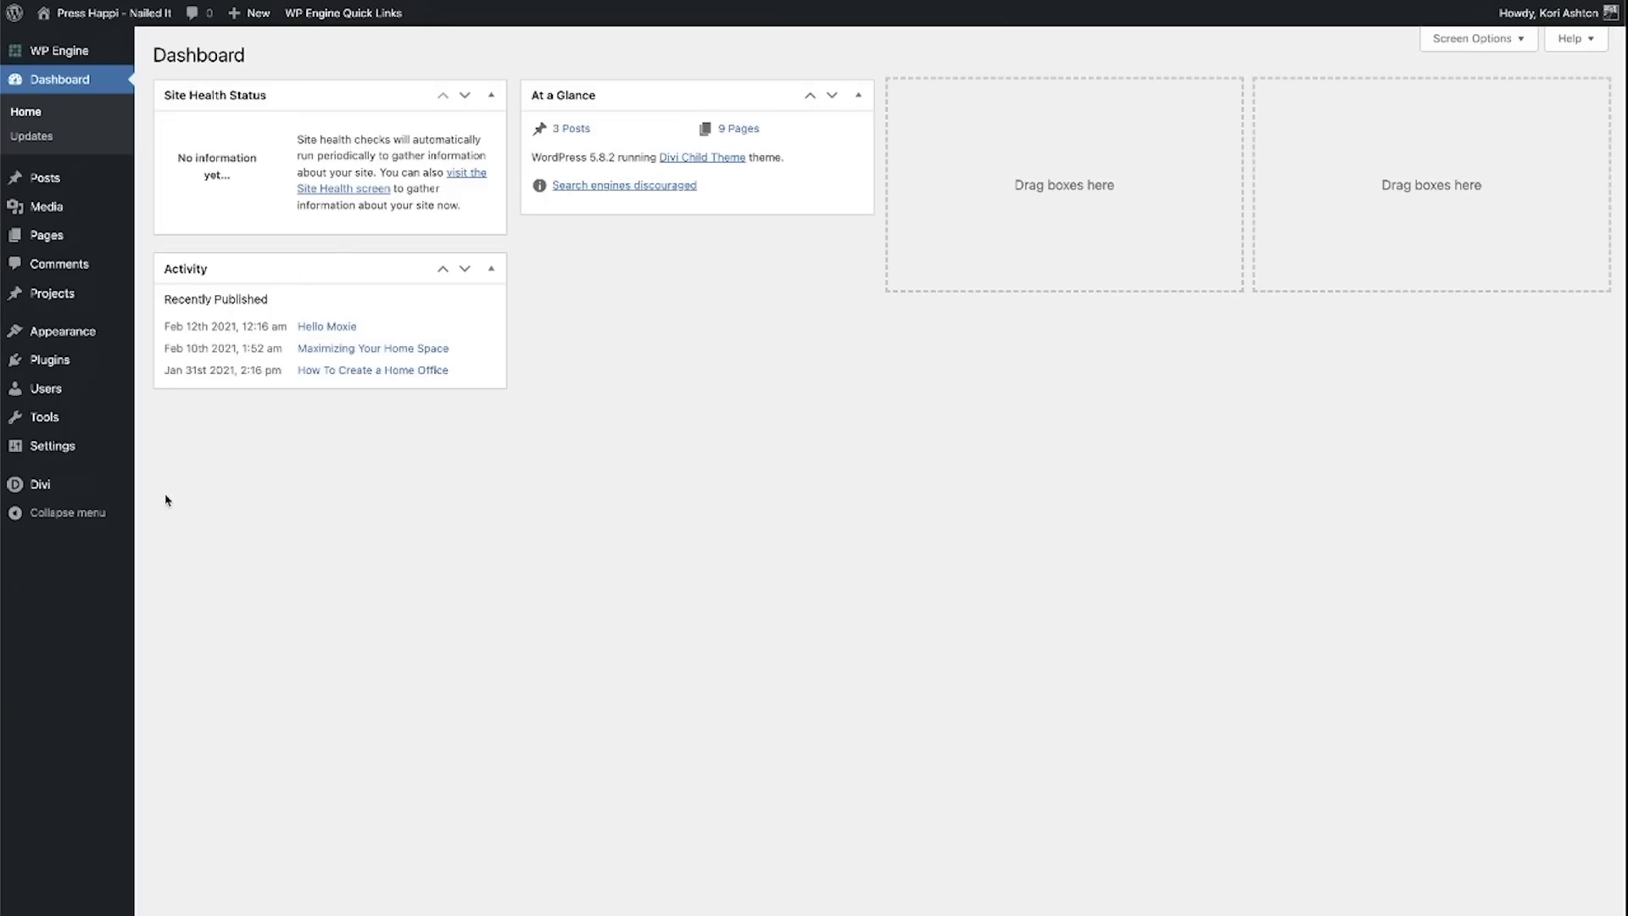
{"action": "mouse_move", "coordinate": [83, 494]}
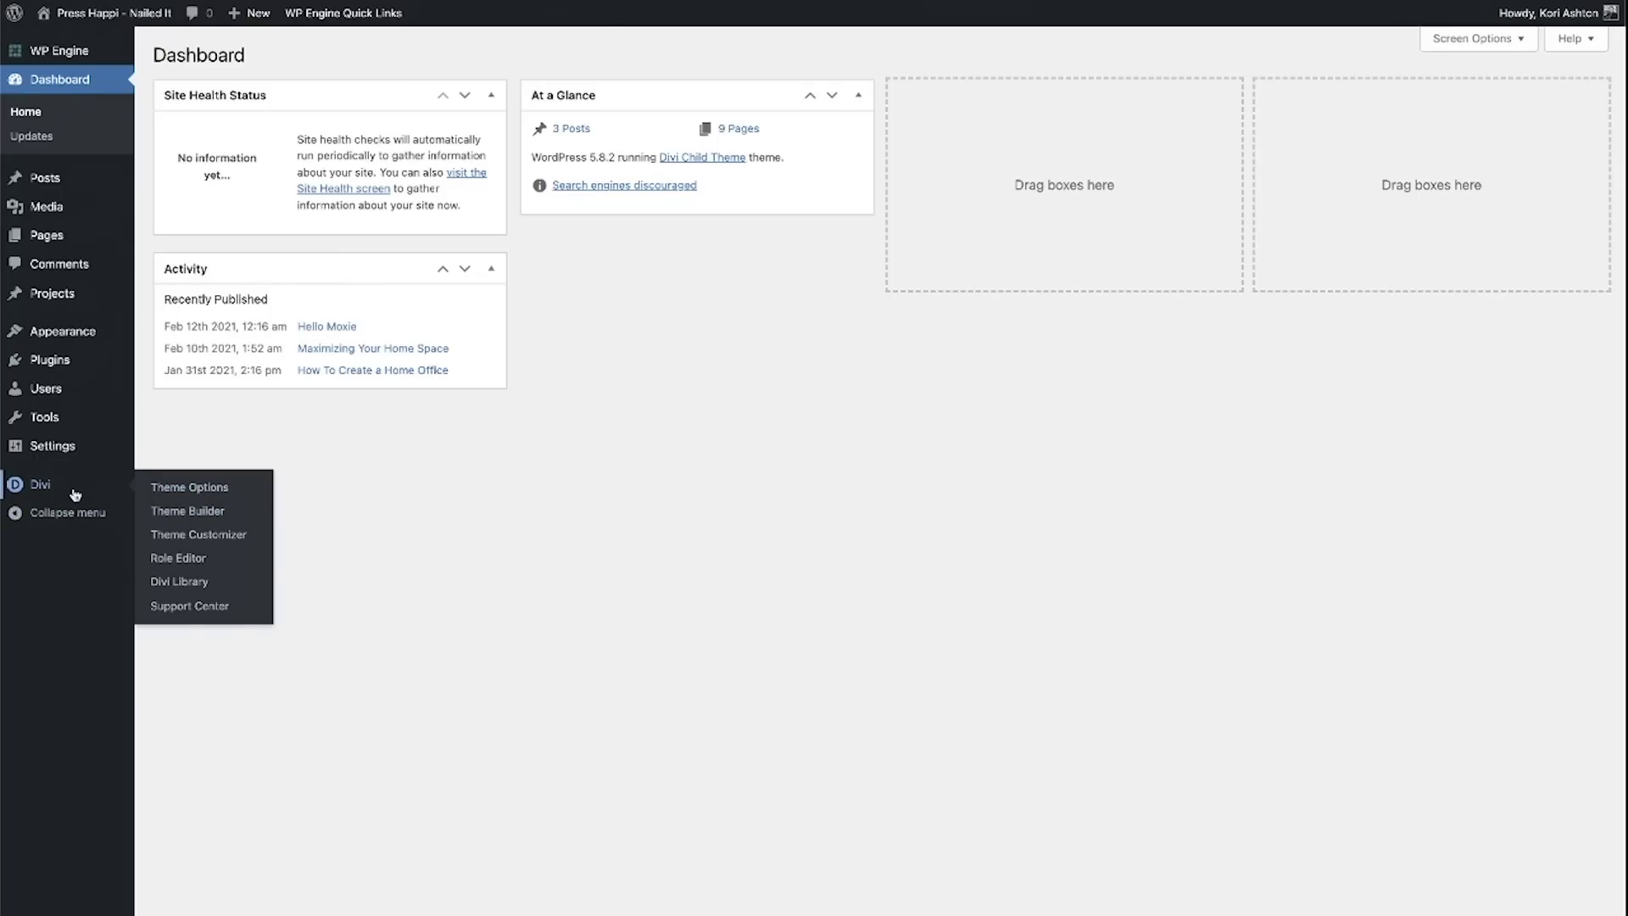
{"action": "left_click", "coordinate": [172, 511]}
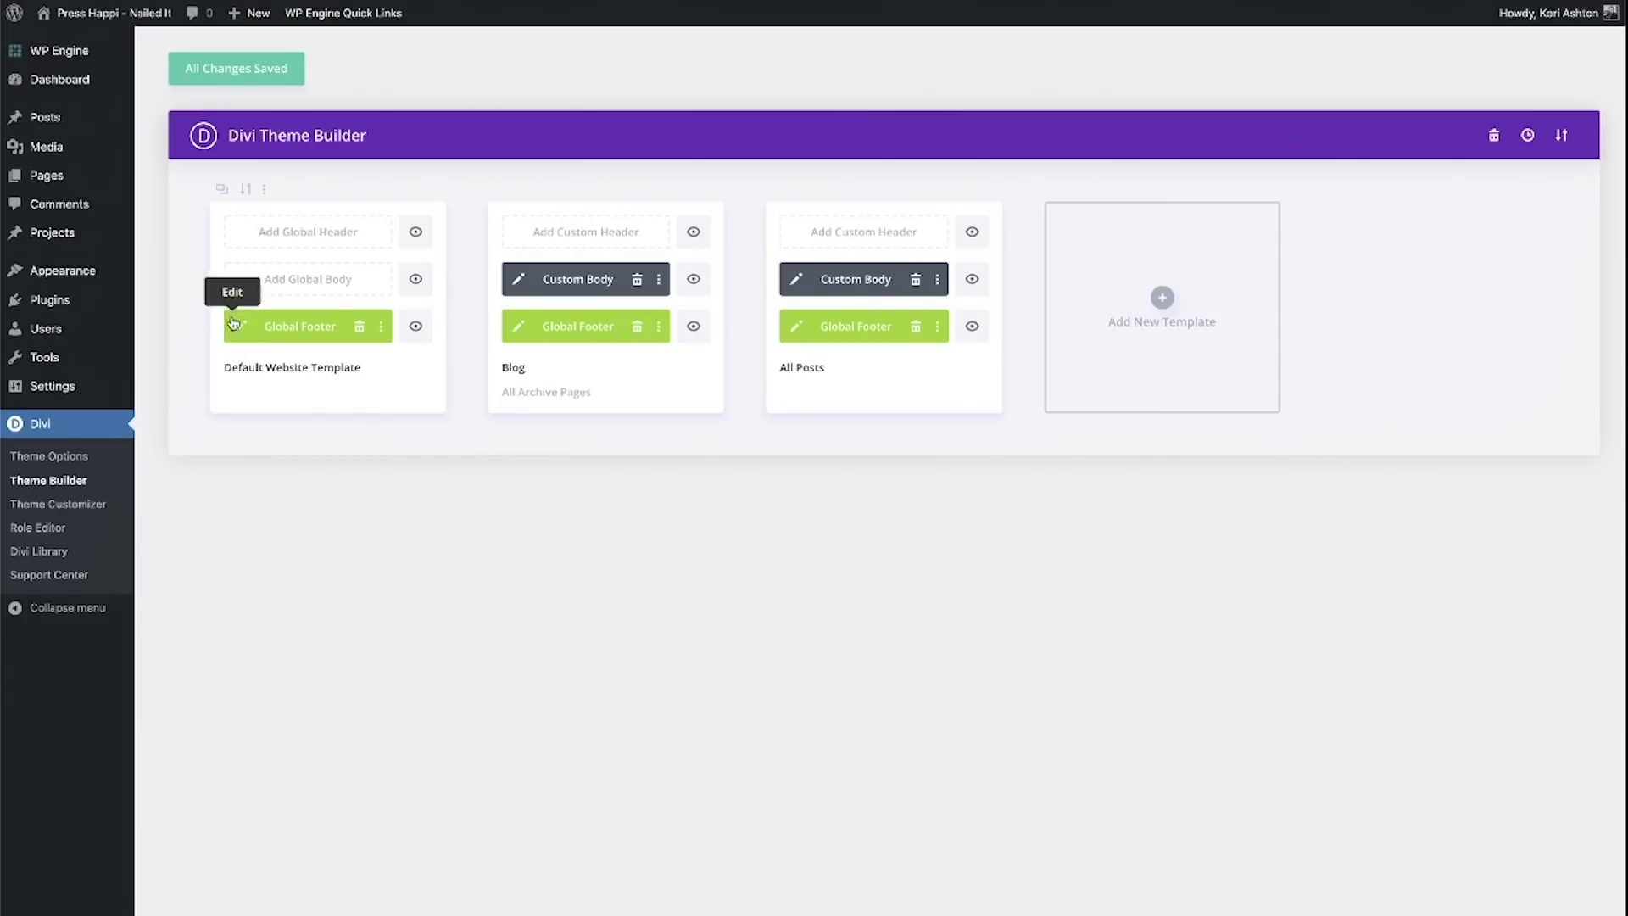
{"action": "mouse_move", "coordinate": [73, 29]}
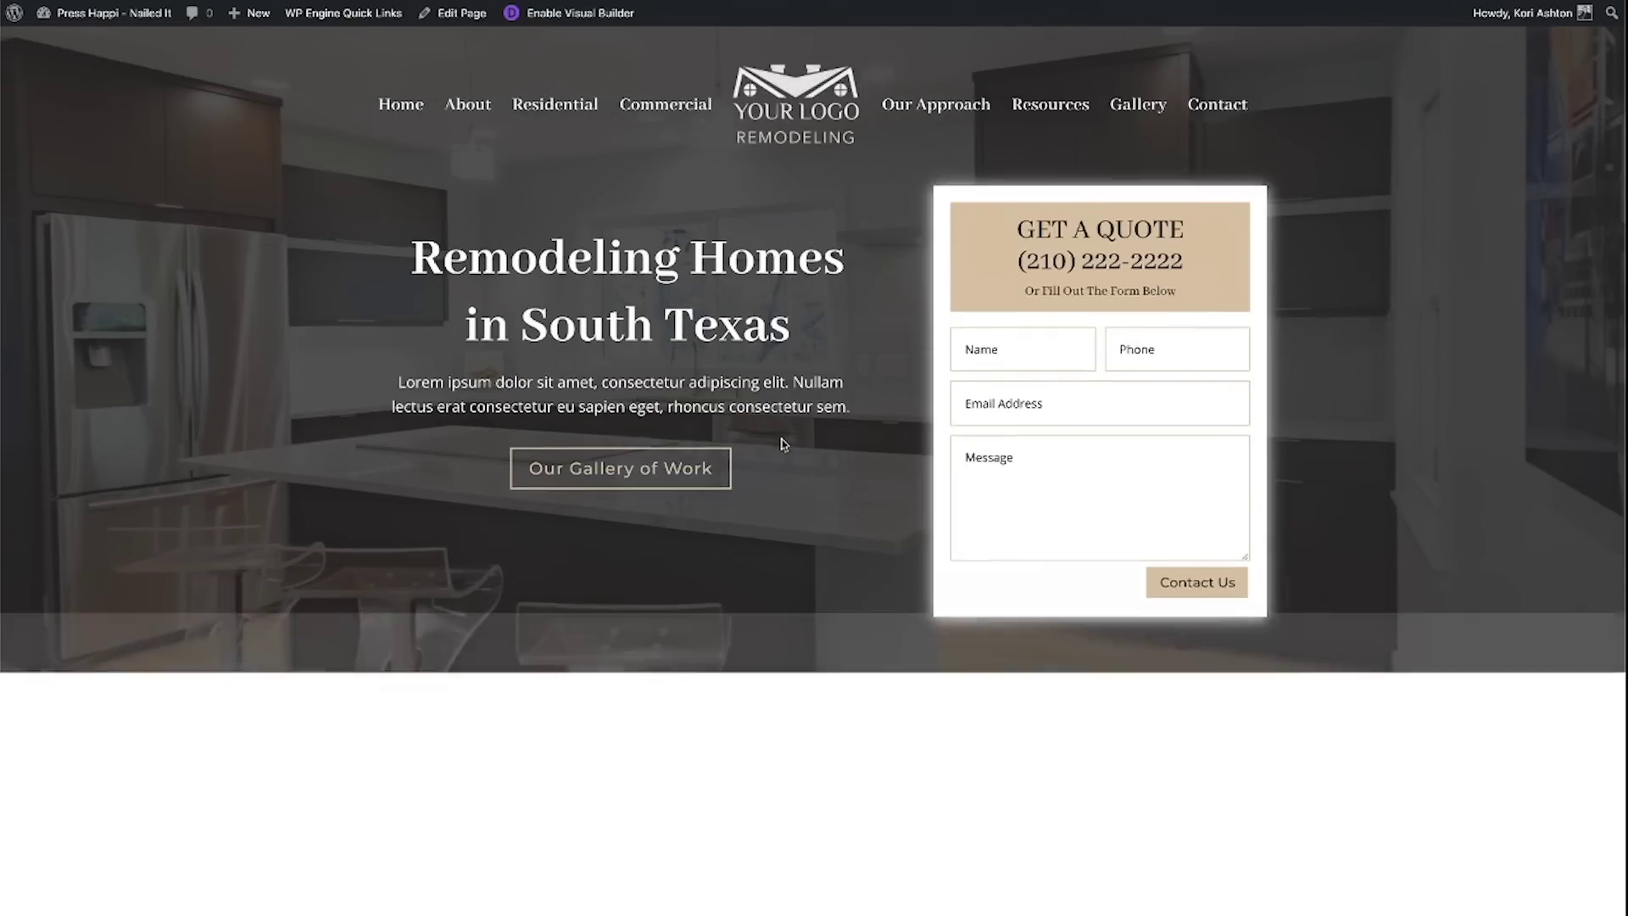
{"action": "scroll", "coordinate": [783, 446], "scroll_direction": "down", "scroll_amount": 10}
{"action": "scroll", "coordinate": [782, 446], "scroll_direction": "down", "scroll_amount": 15}
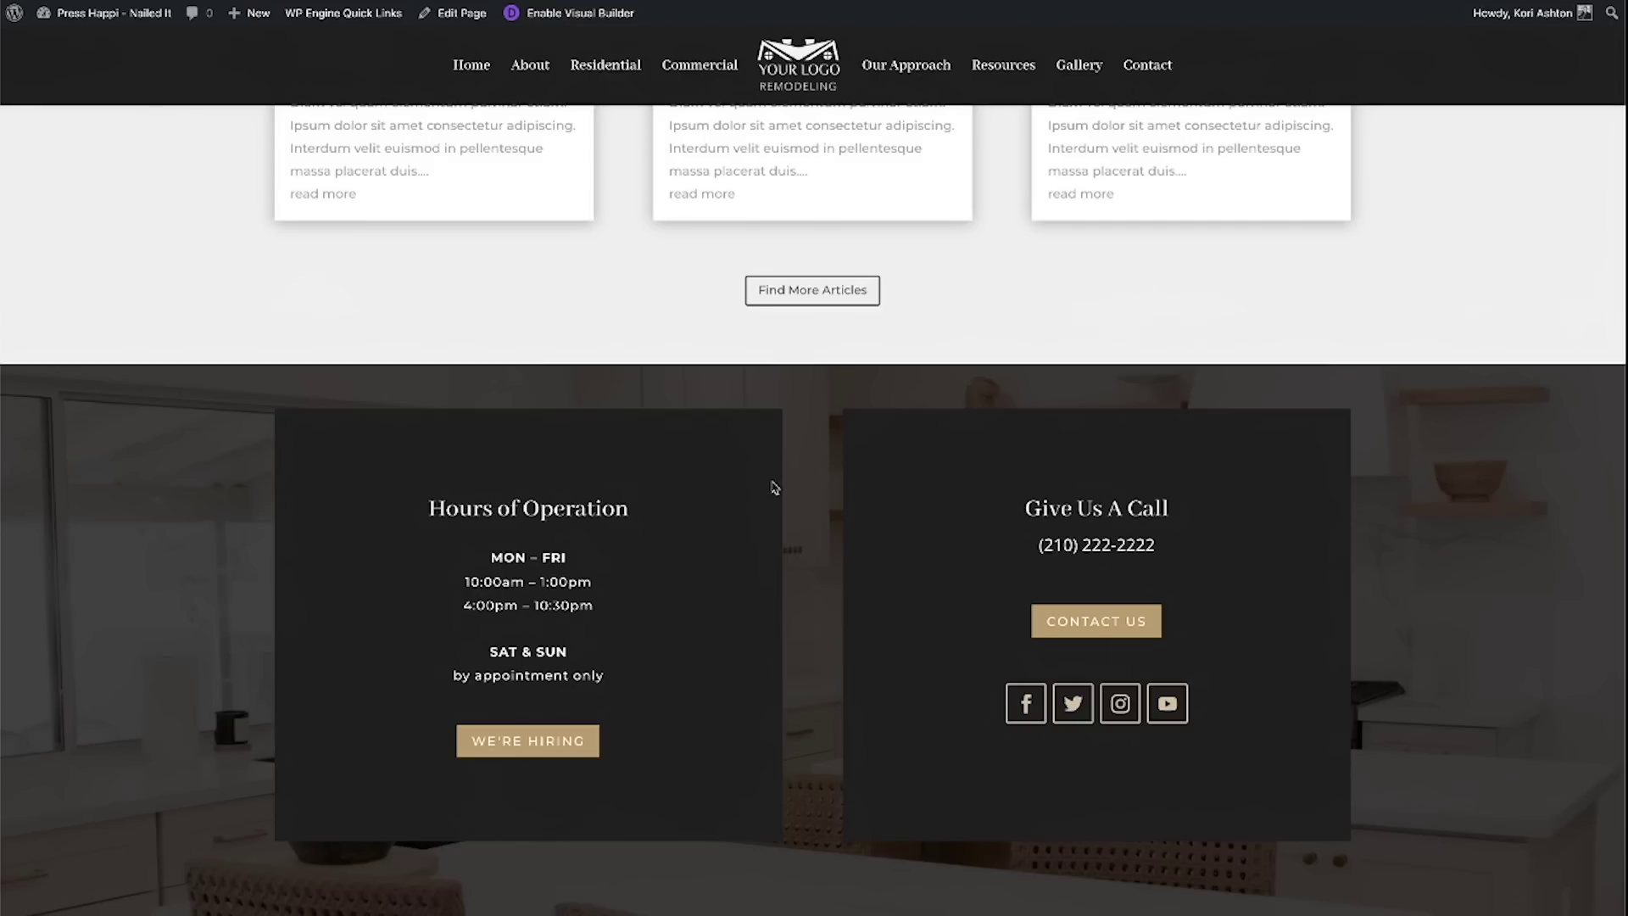
{"action": "scroll", "coordinate": [888, 353], "scroll_direction": "up", "scroll_amount": 20}
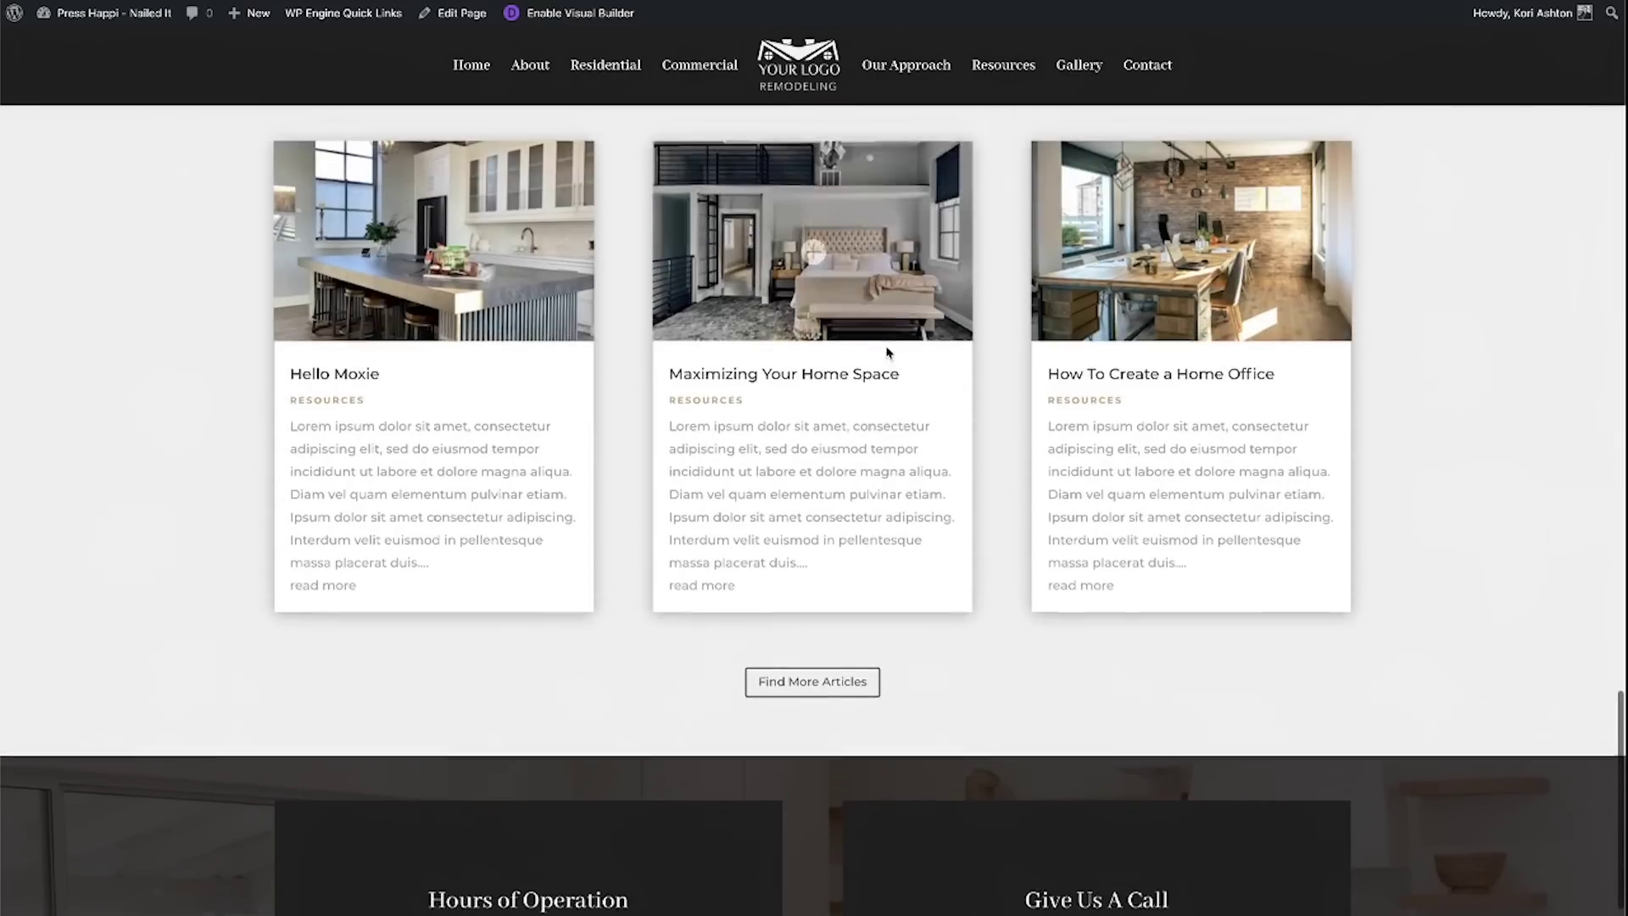
{"action": "scroll", "coordinate": [887, 352], "scroll_direction": "up", "scroll_amount": 9}
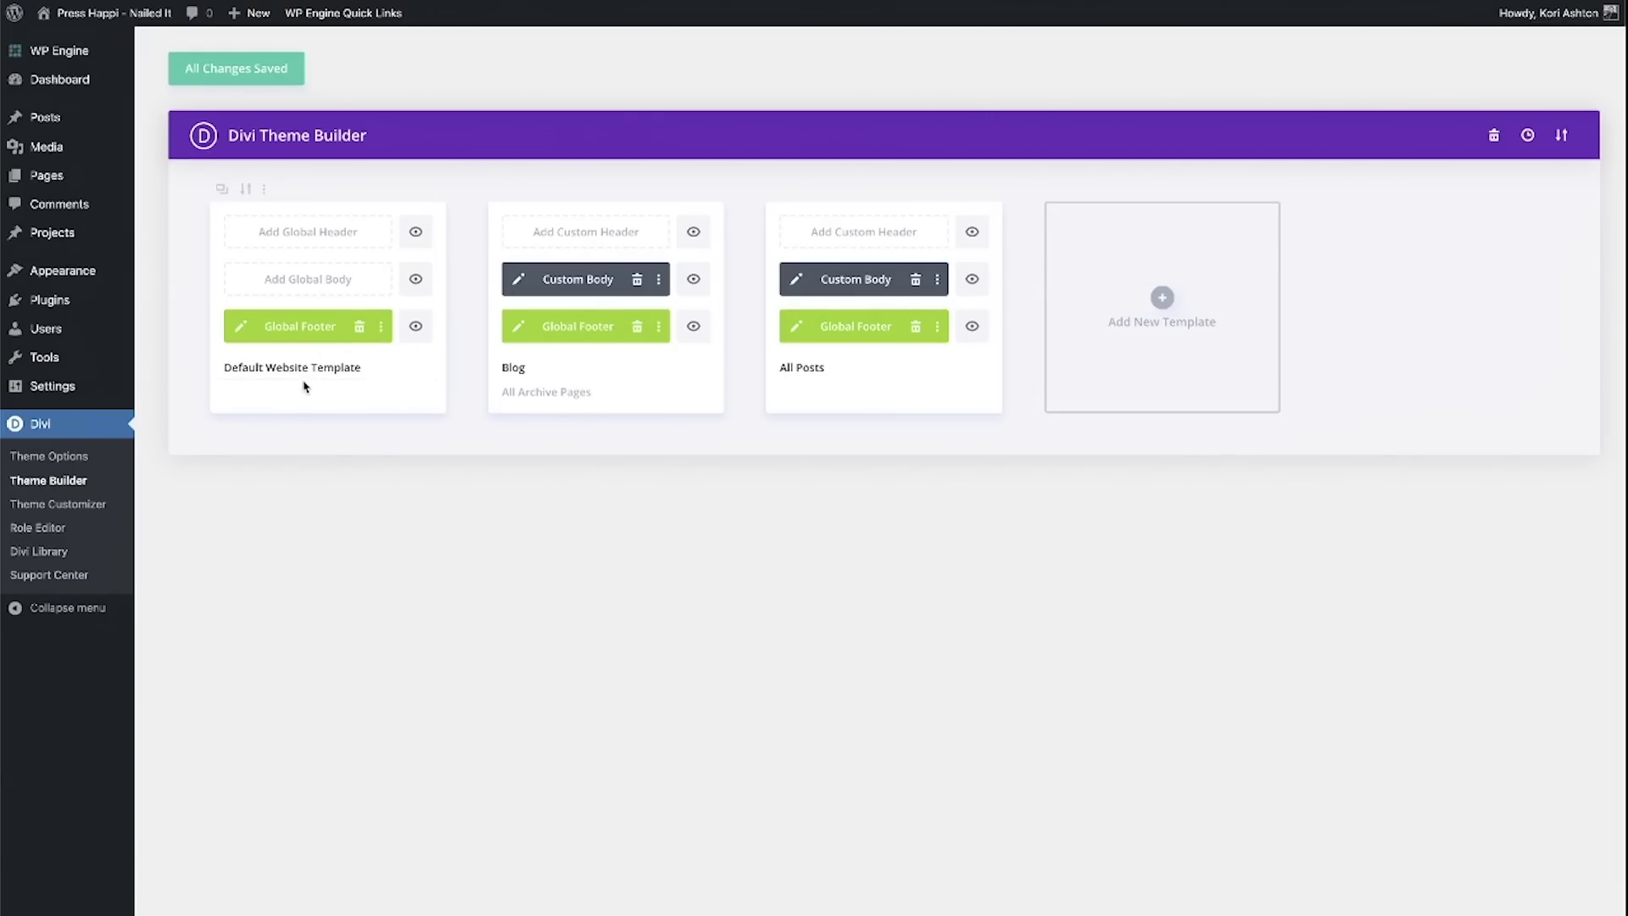
Step: Edit the Global Footer layout and add a regular one-column section containing a Video module
{"action": "left_click", "coordinate": [240, 331]}
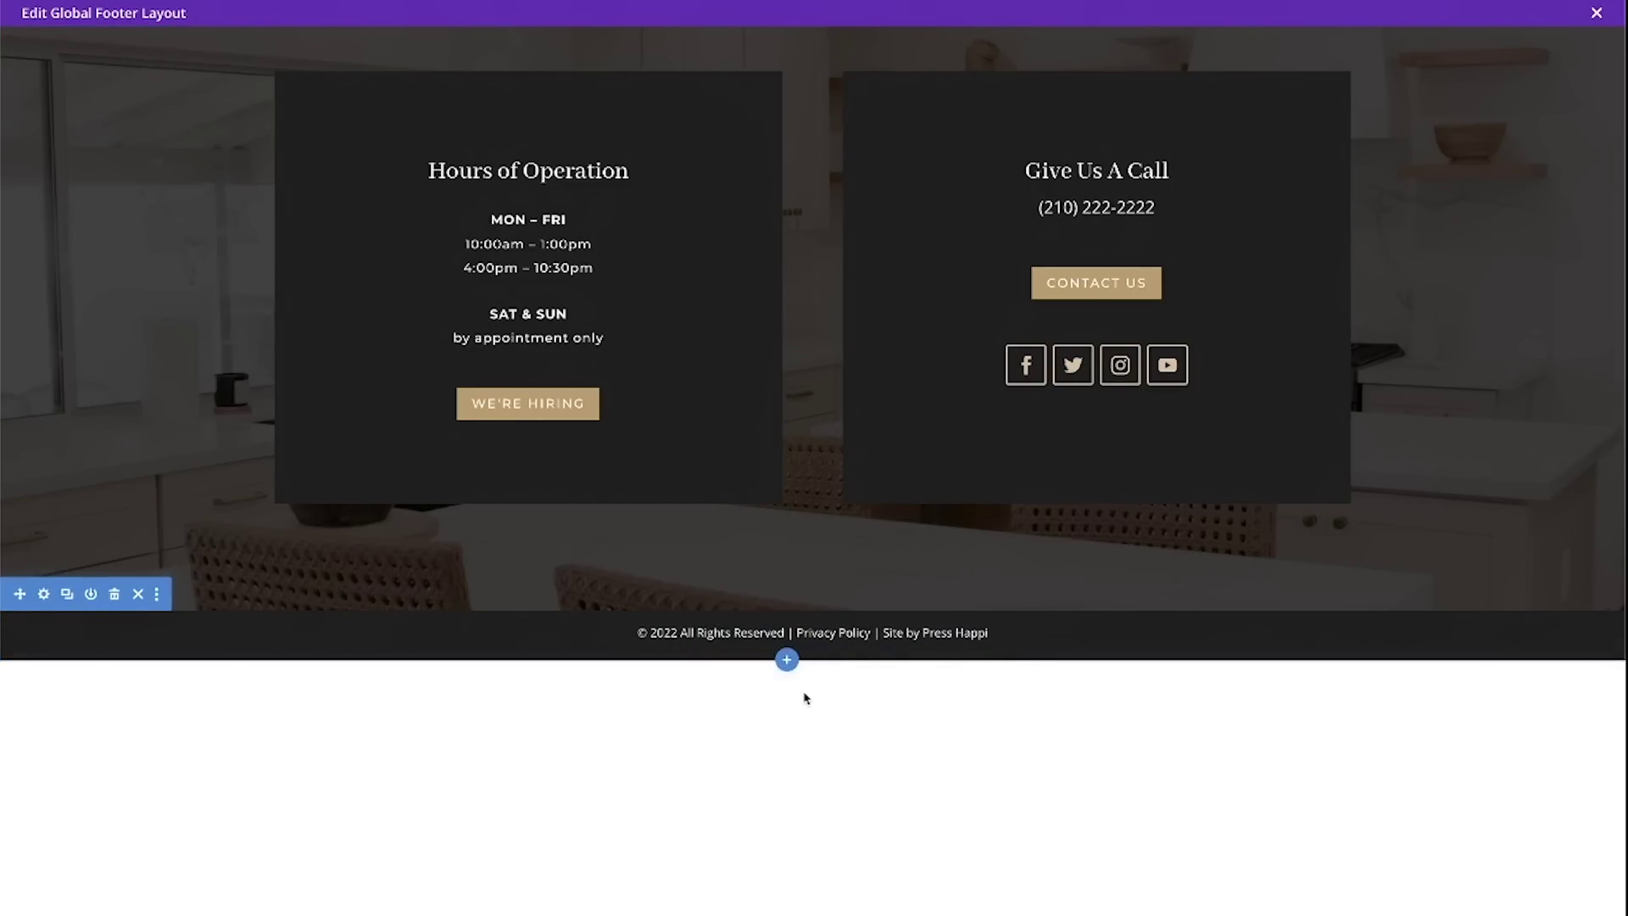
{"action": "left_click", "coordinate": [786, 663]}
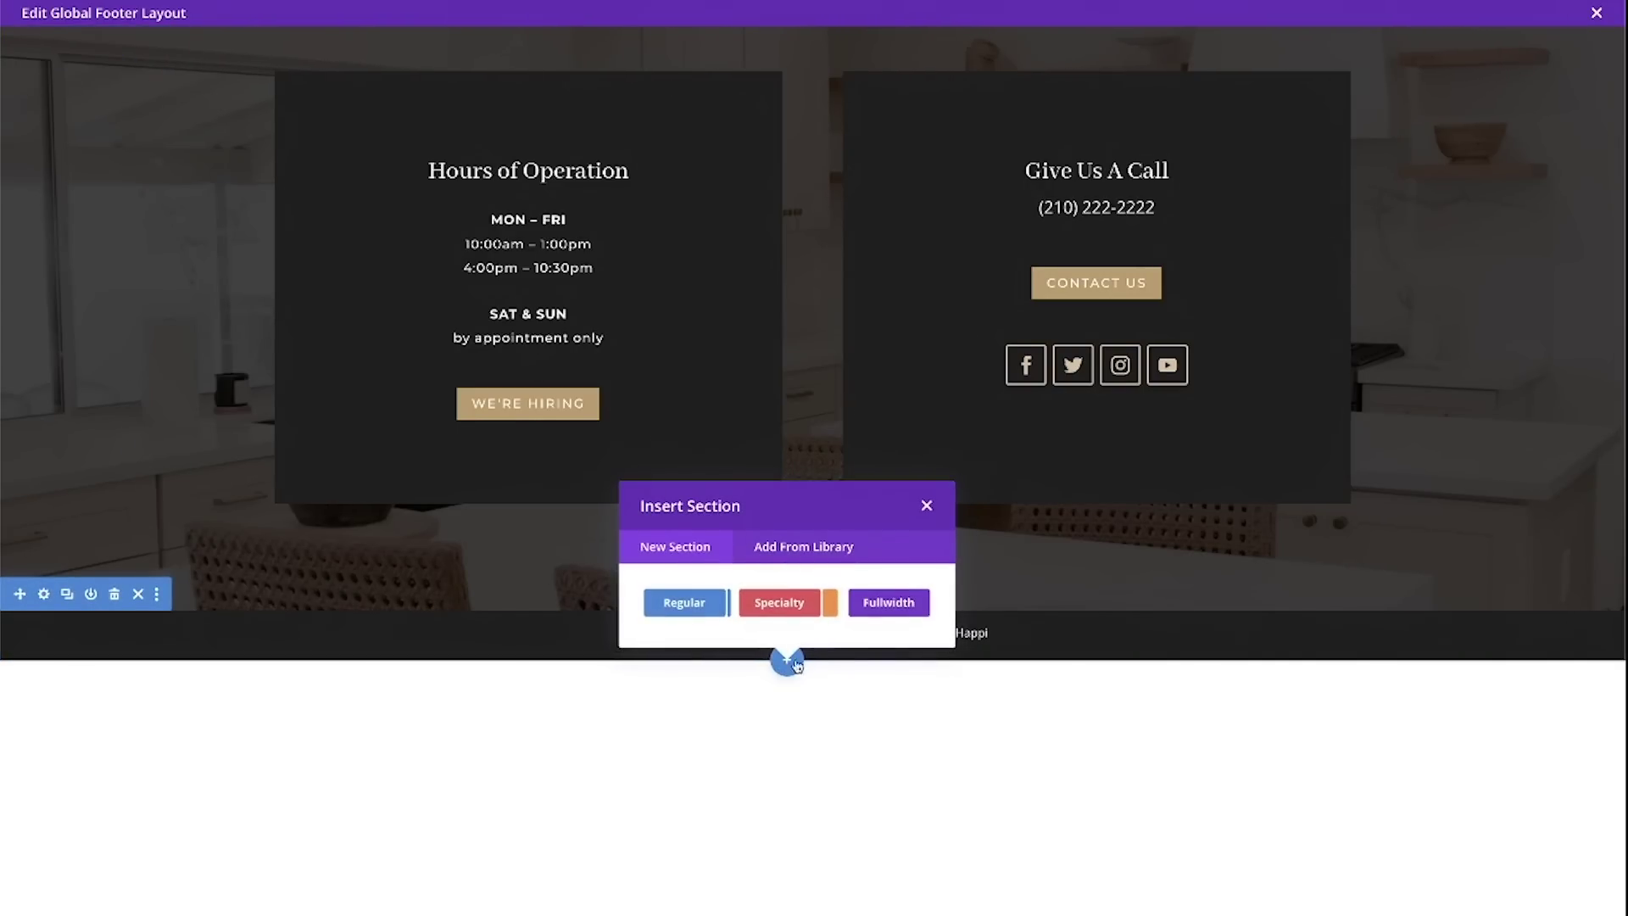
{"action": "left_click", "coordinate": [683, 602]}
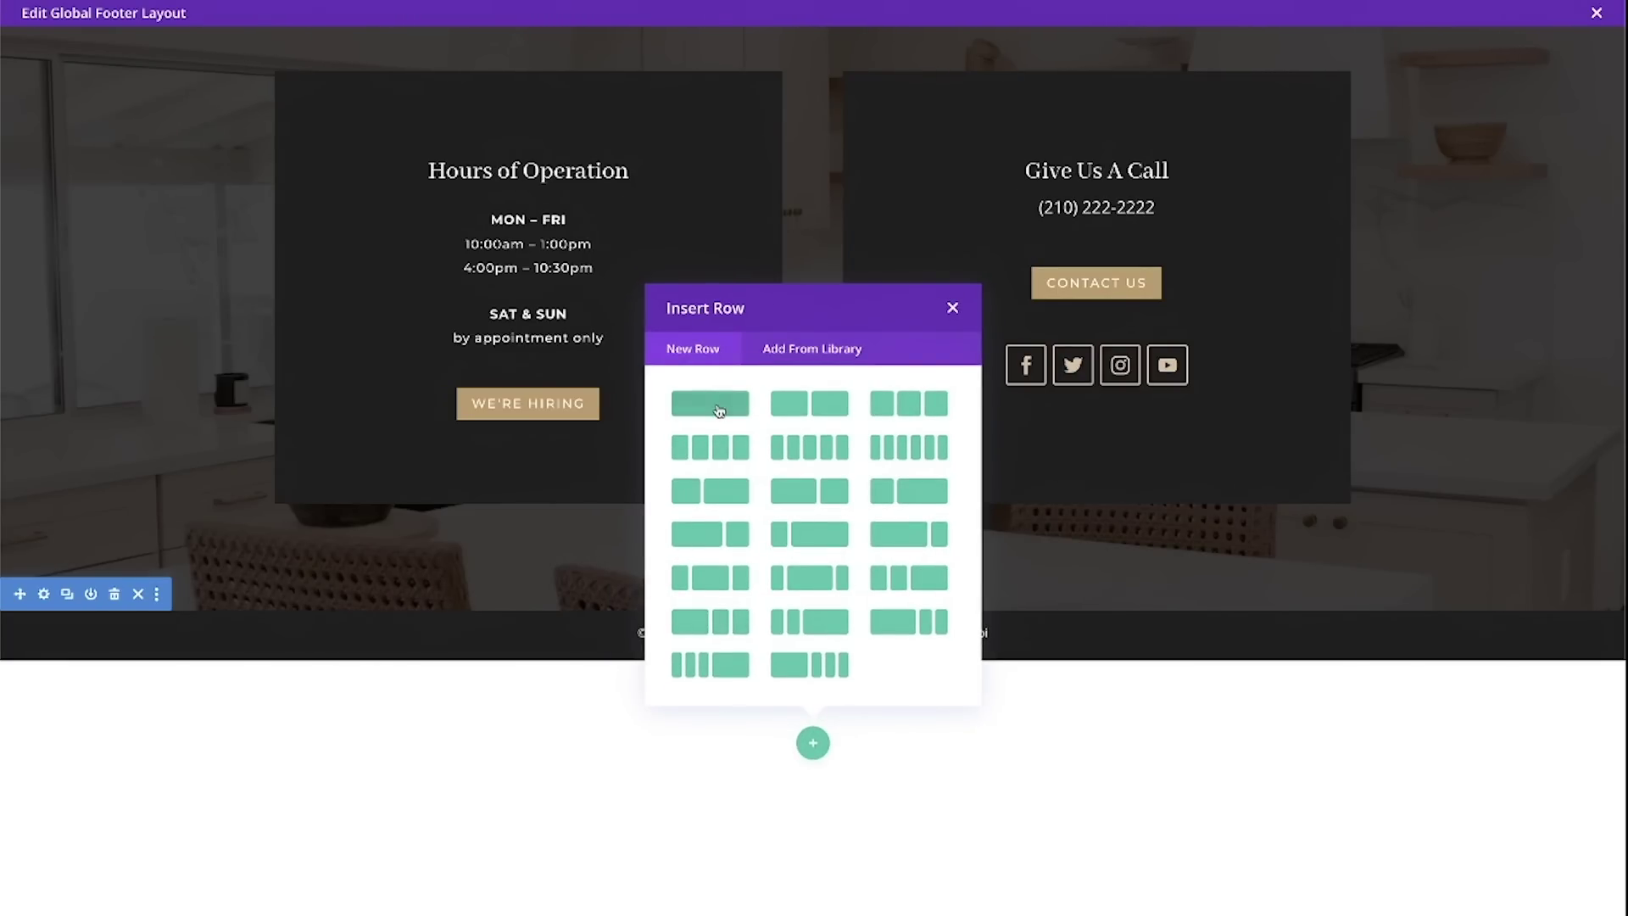
{"action": "left_click", "coordinate": [712, 404]}
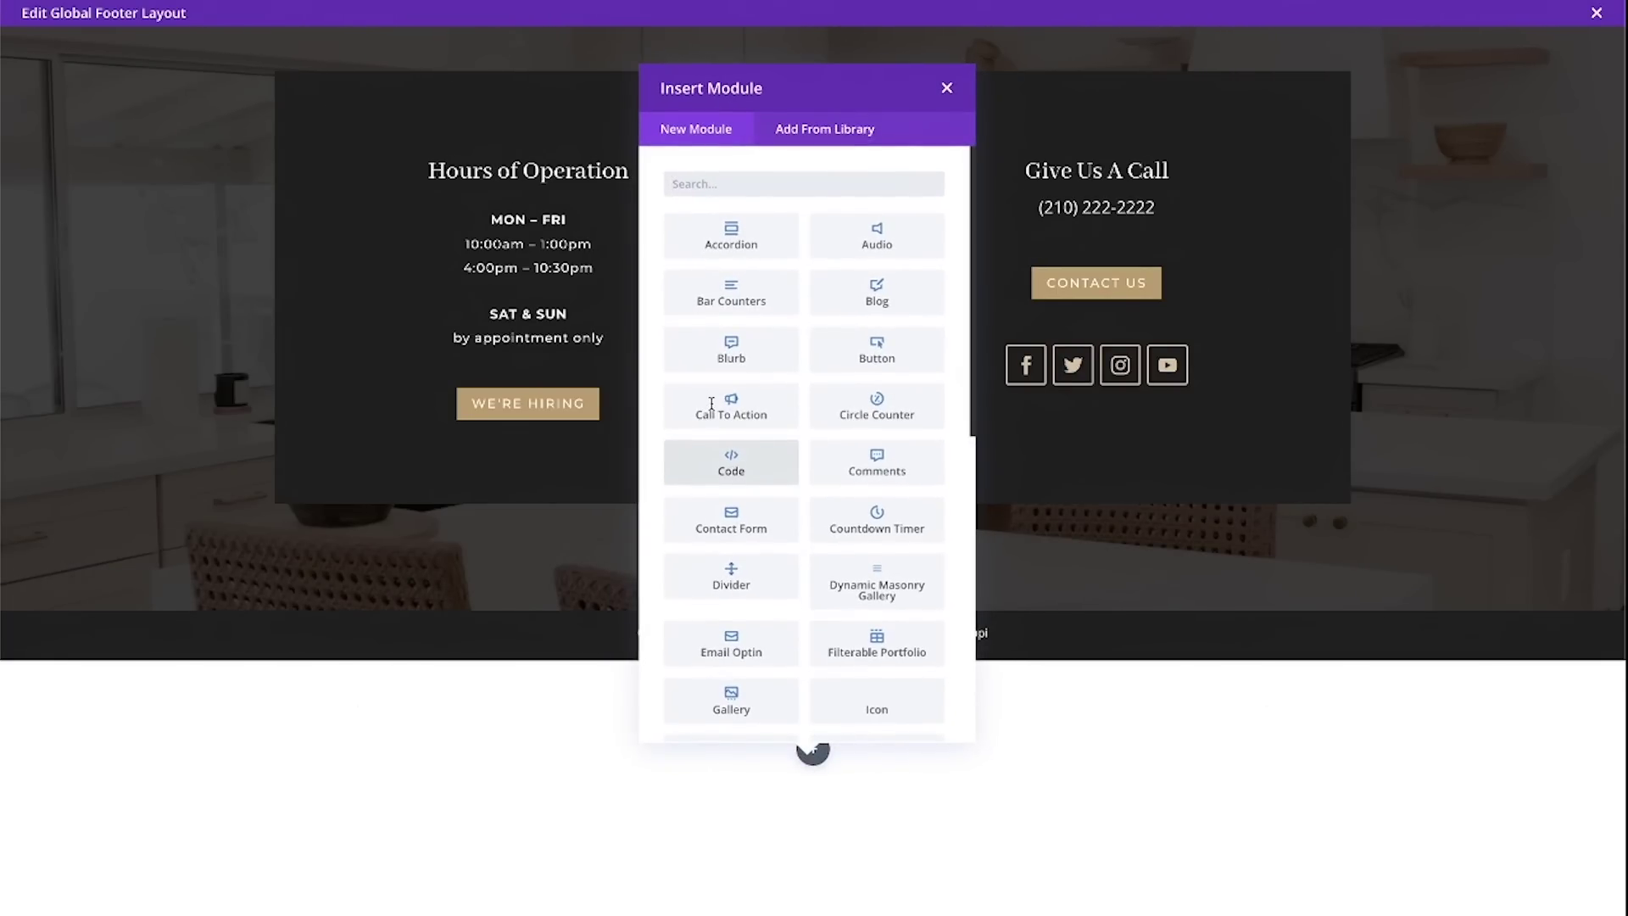
{"action": "type", "text": "vid"}
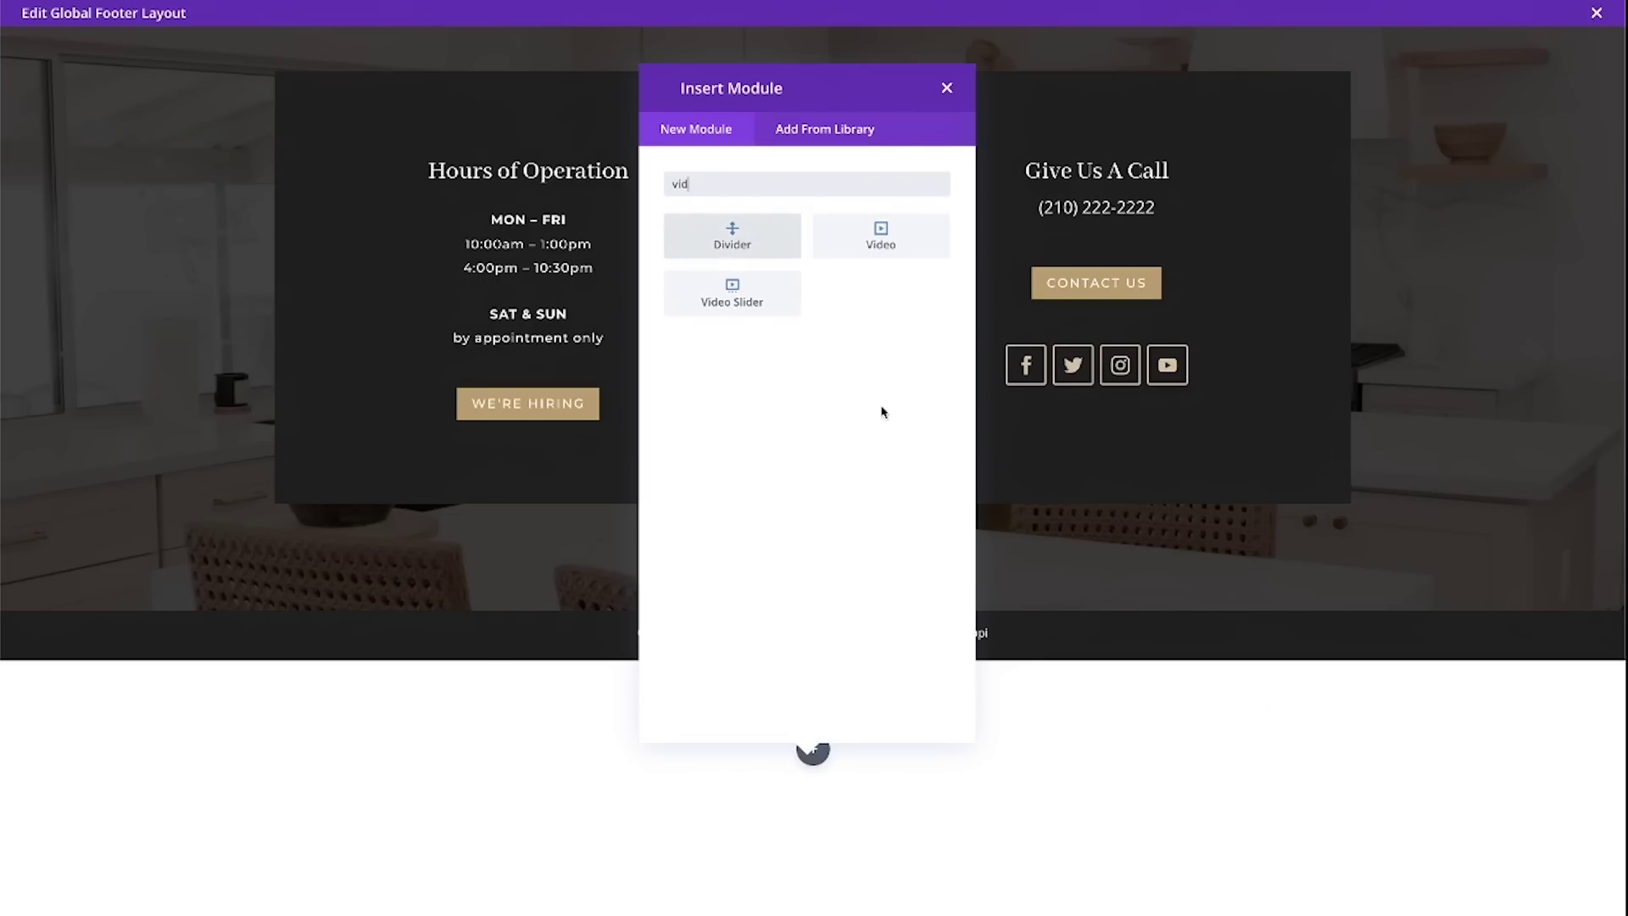
{"action": "left_click", "coordinate": [878, 239]}
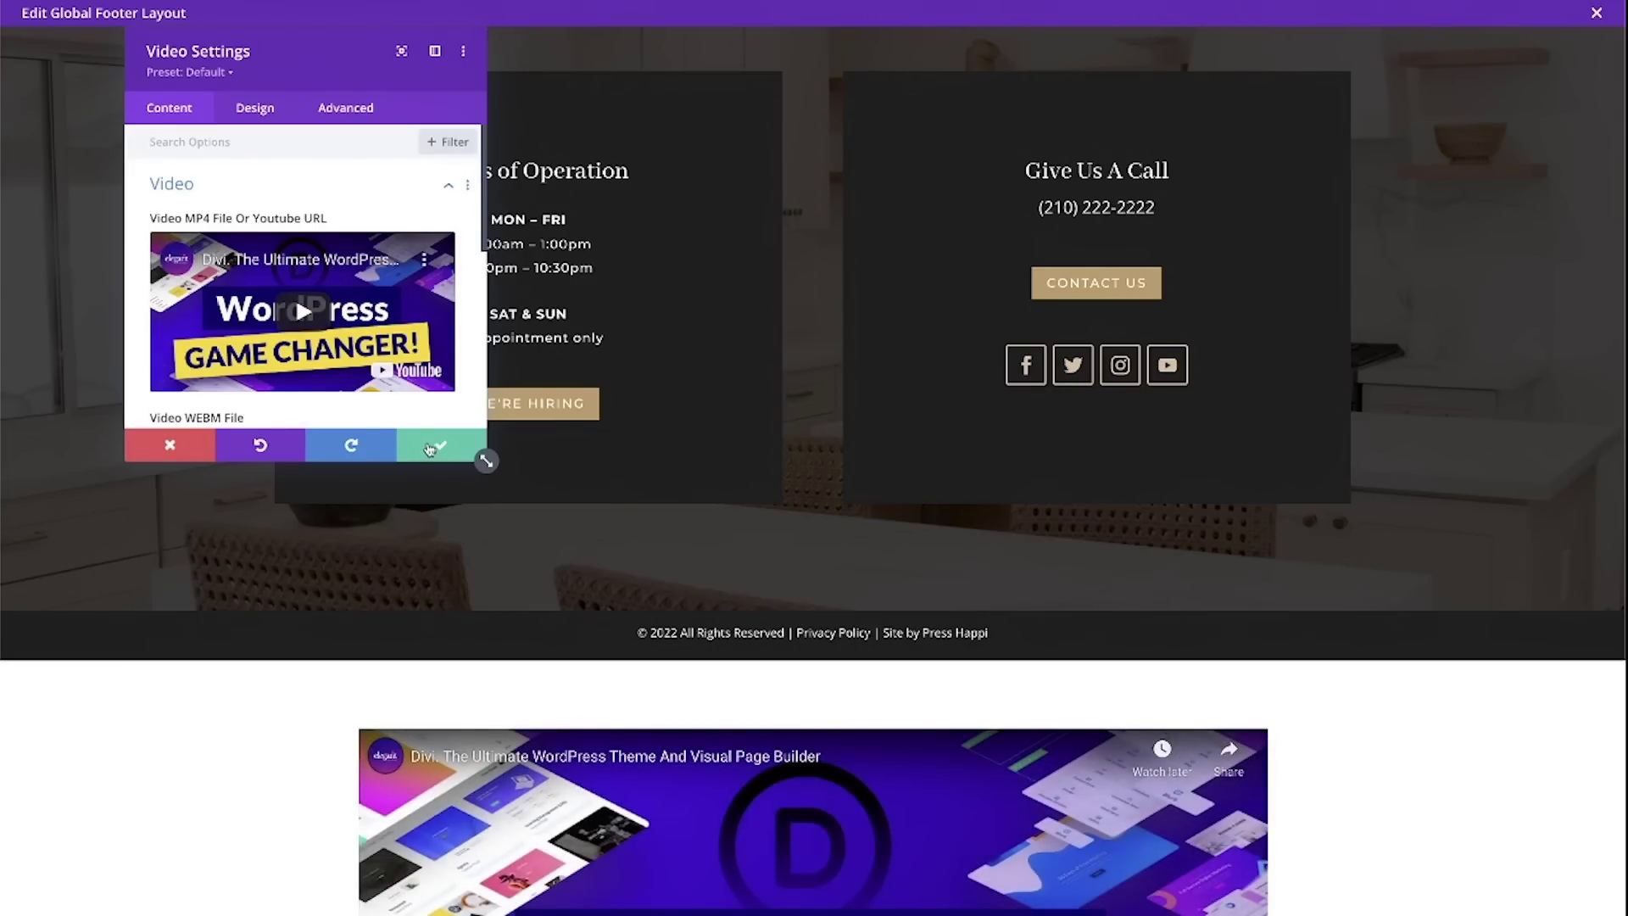
Step: Keep the Video module's default Divi YouTube video, then recheck its settings and close them unchanged
{"action": "left_click", "coordinate": [430, 450]}
{"action": "scroll", "coordinate": [325, 678], "scroll_direction": "down", "scroll_amount": 1}
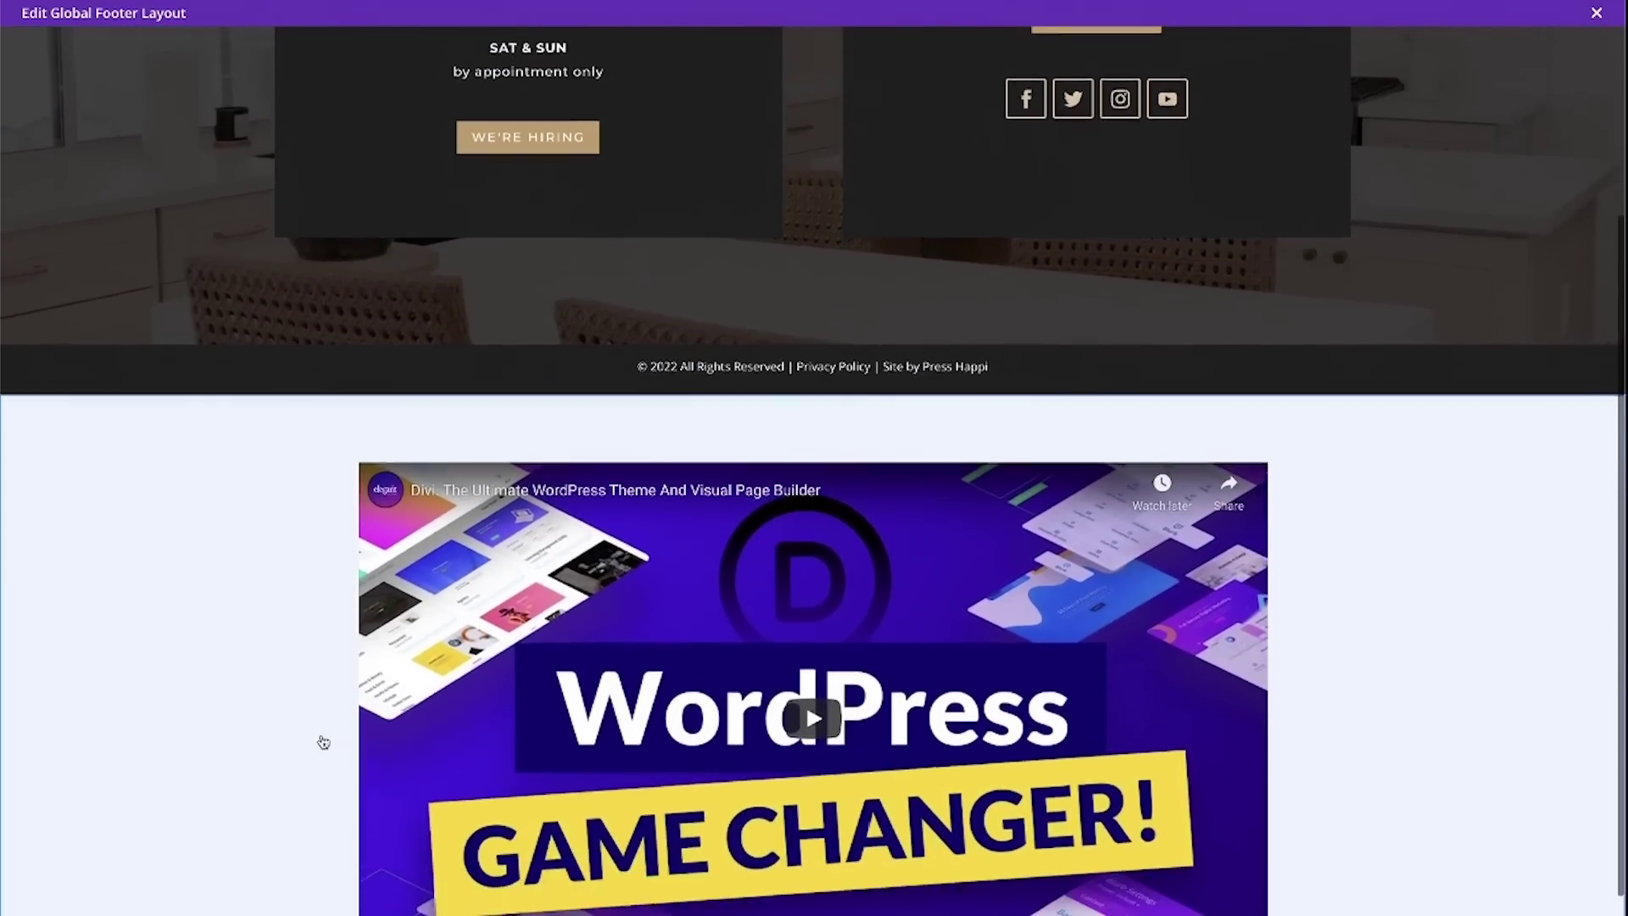
{"action": "scroll", "coordinate": [323, 742], "scroll_direction": "down", "scroll_amount": 2}
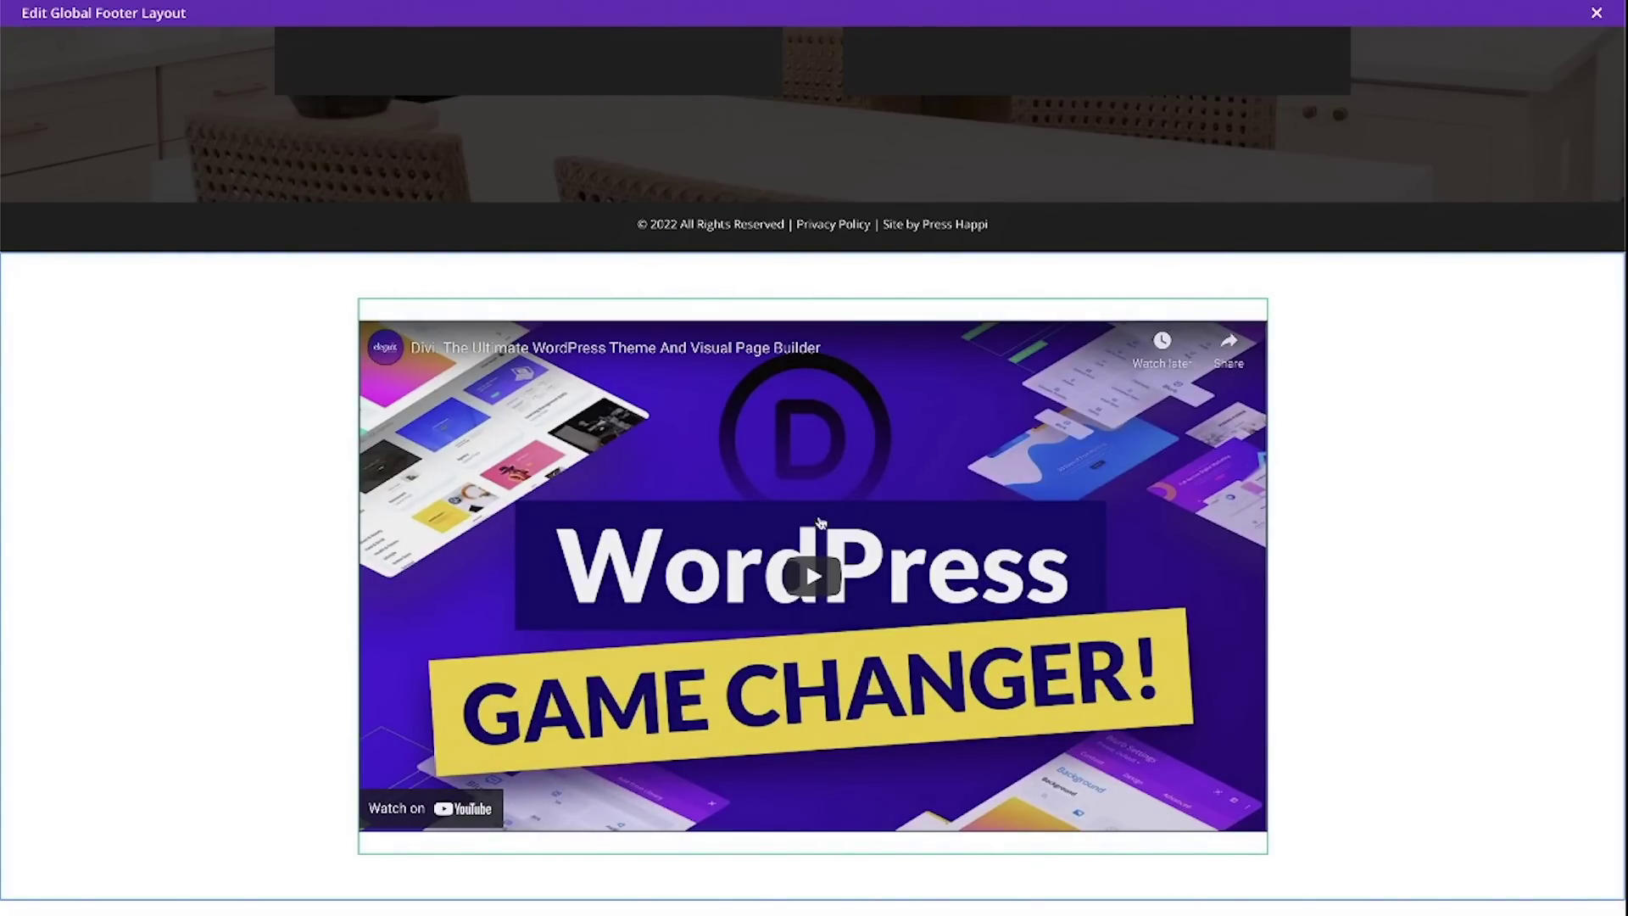
{"action": "left_click", "coordinate": [771, 373]}
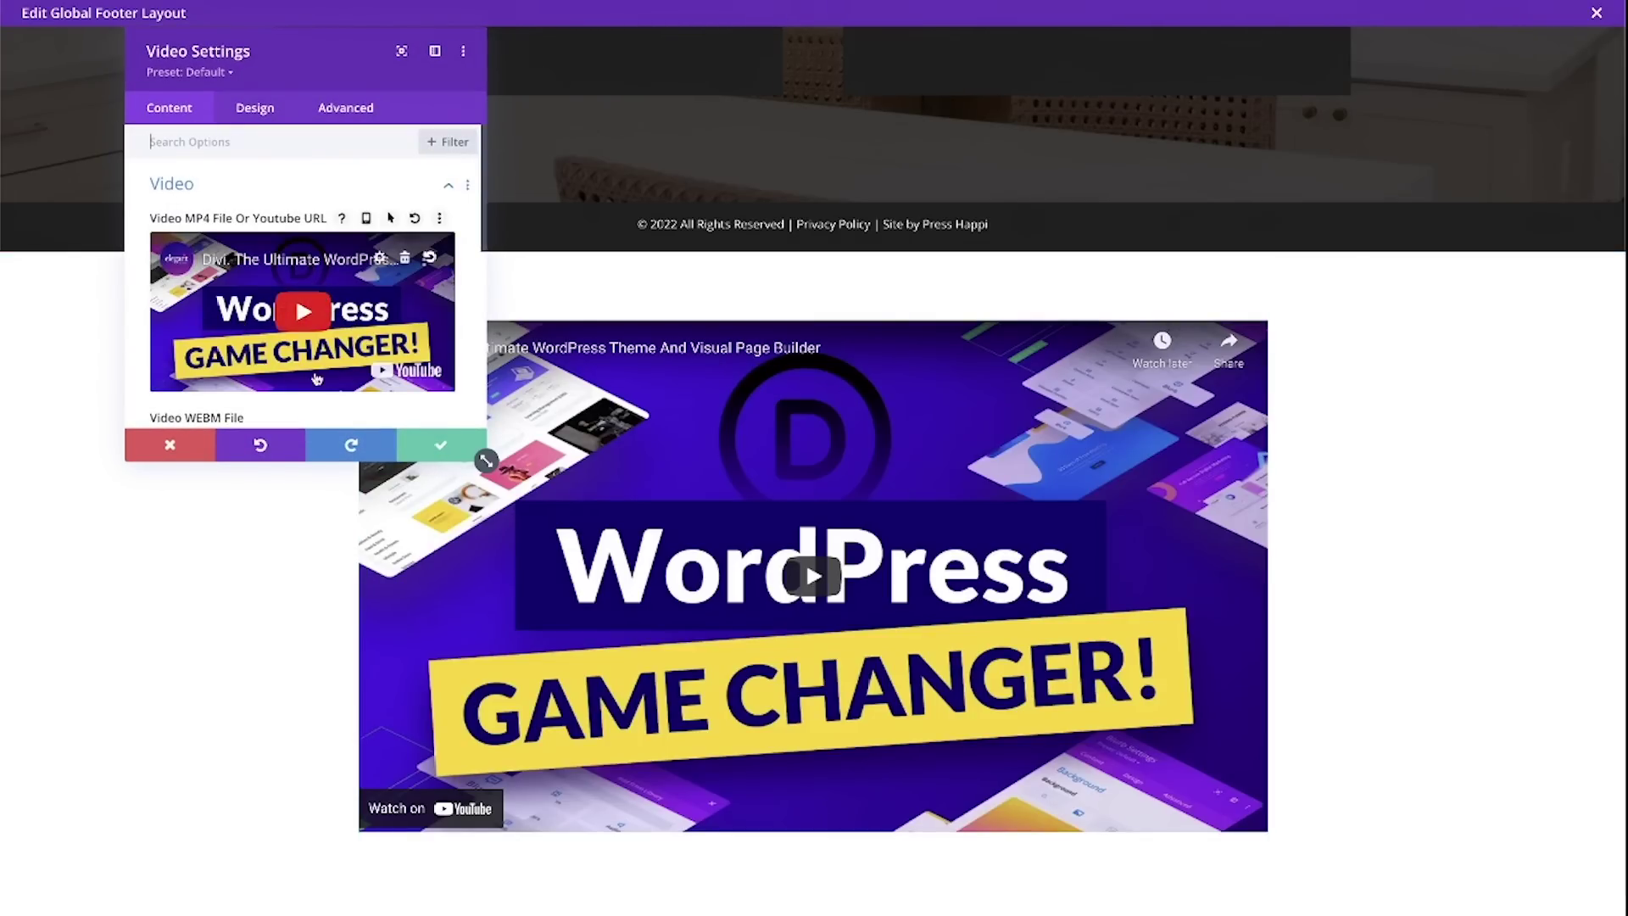
{"action": "scroll", "coordinate": [289, 358], "scroll_direction": "down", "scroll_amount": 3}
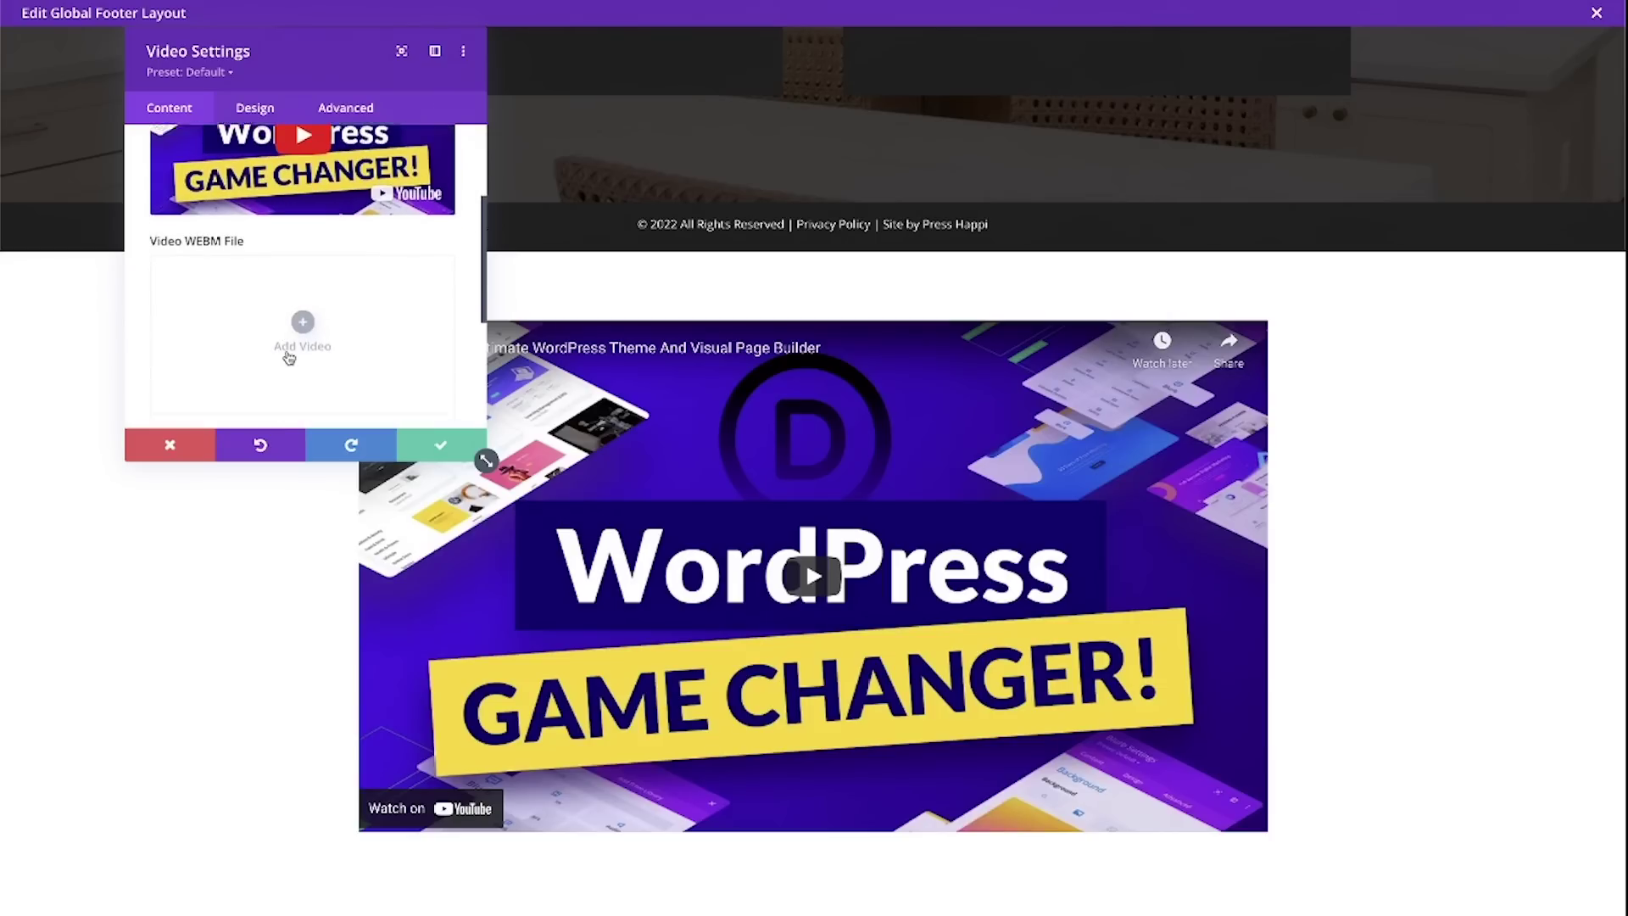
{"action": "scroll", "coordinate": [299, 288], "scroll_direction": "down", "scroll_amount": 2}
{"action": "scroll", "coordinate": [299, 288], "scroll_direction": "up", "scroll_amount": 5}
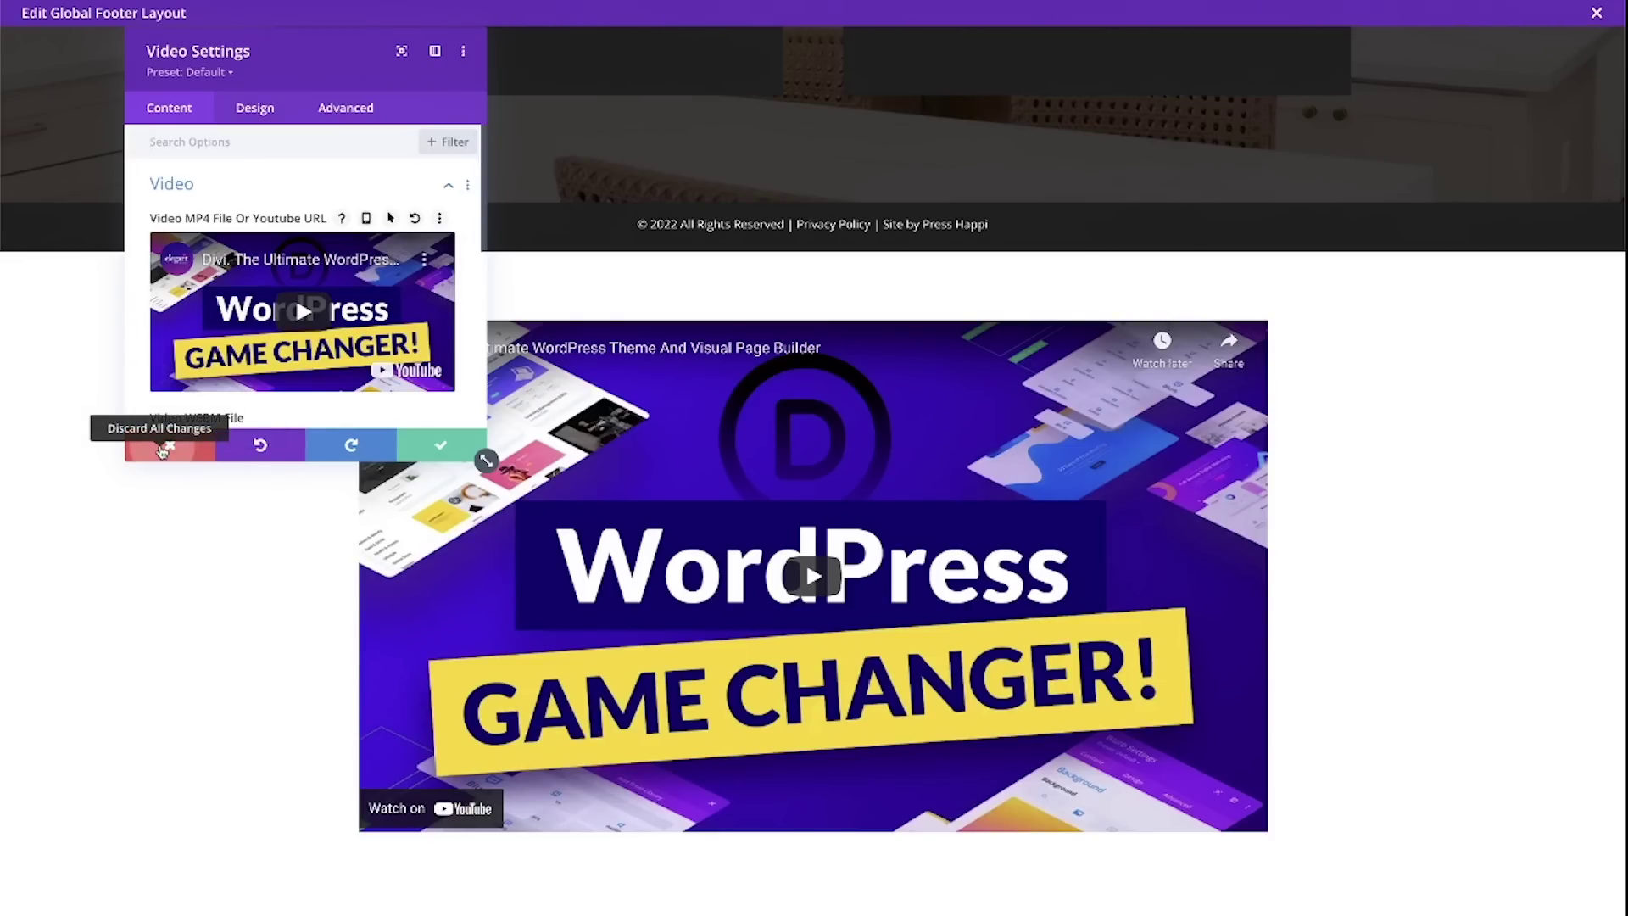
{"action": "left_click", "coordinate": [165, 447]}
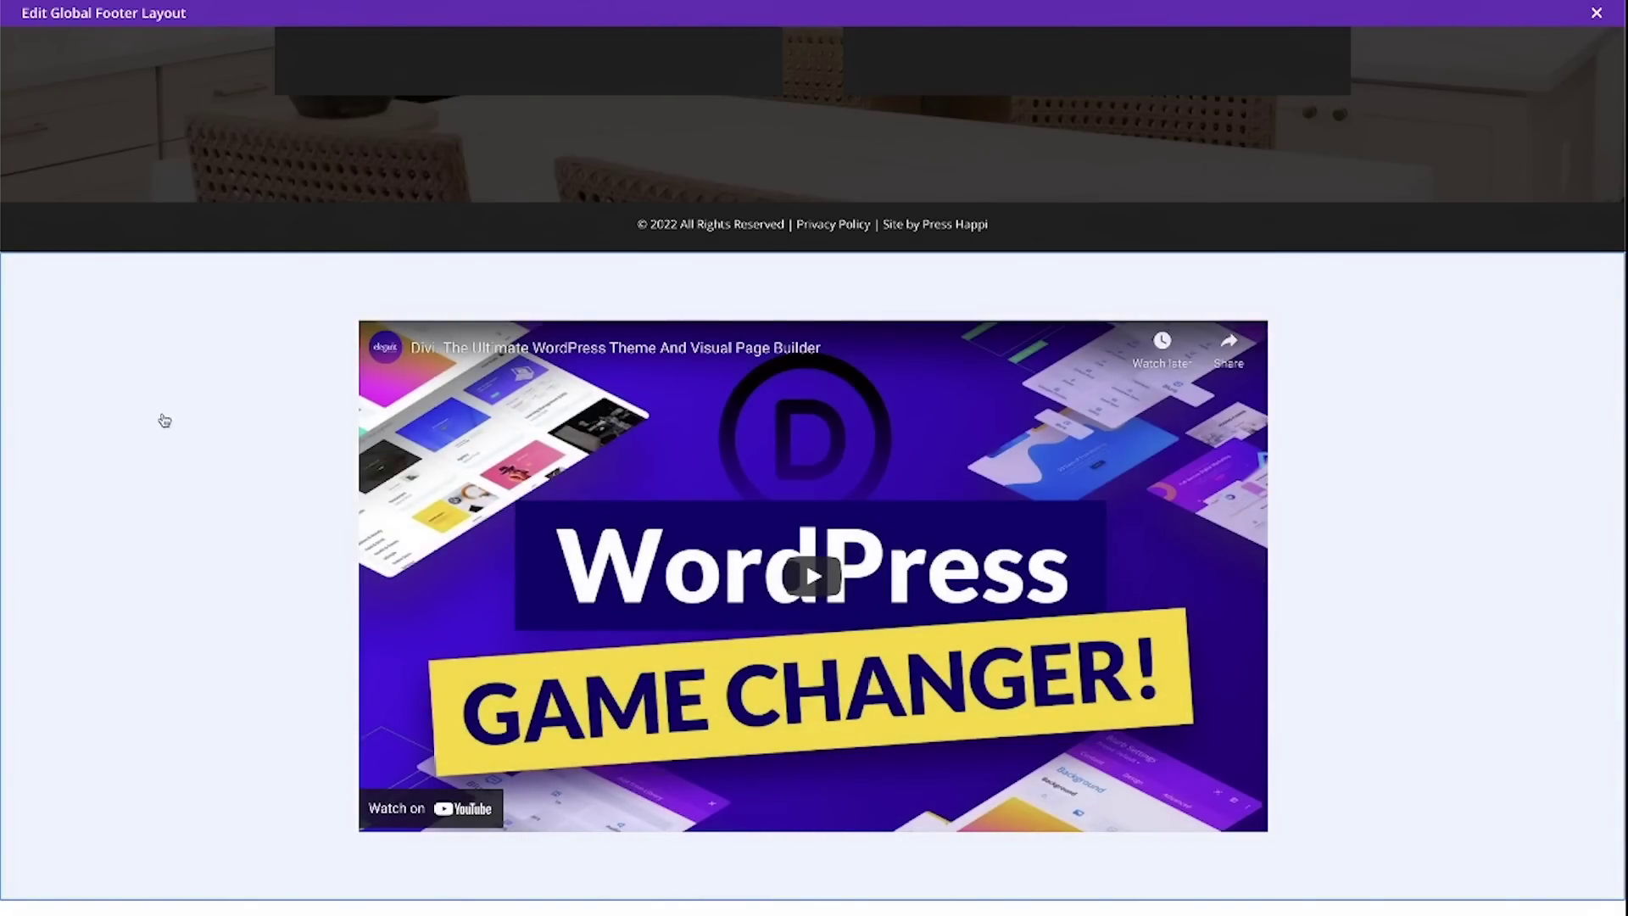
Step: Turn on 'This is a Popup' for the video section with Popup ID 'video'
{"action": "mouse_move", "coordinate": [55, 376]}
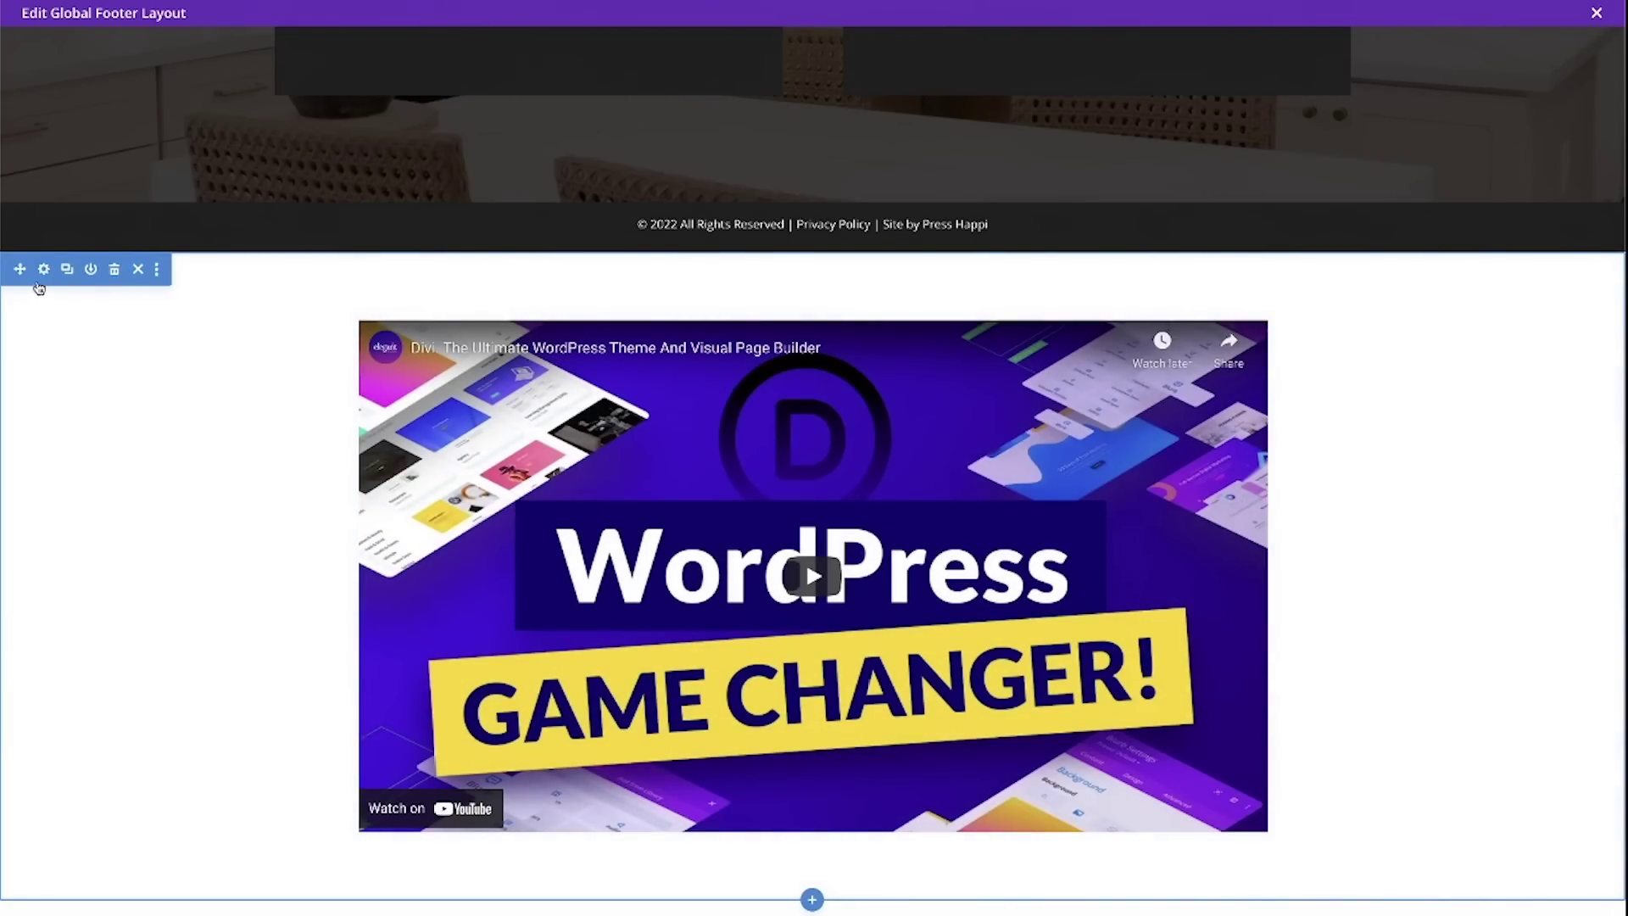
{"action": "left_click", "coordinate": [44, 271]}
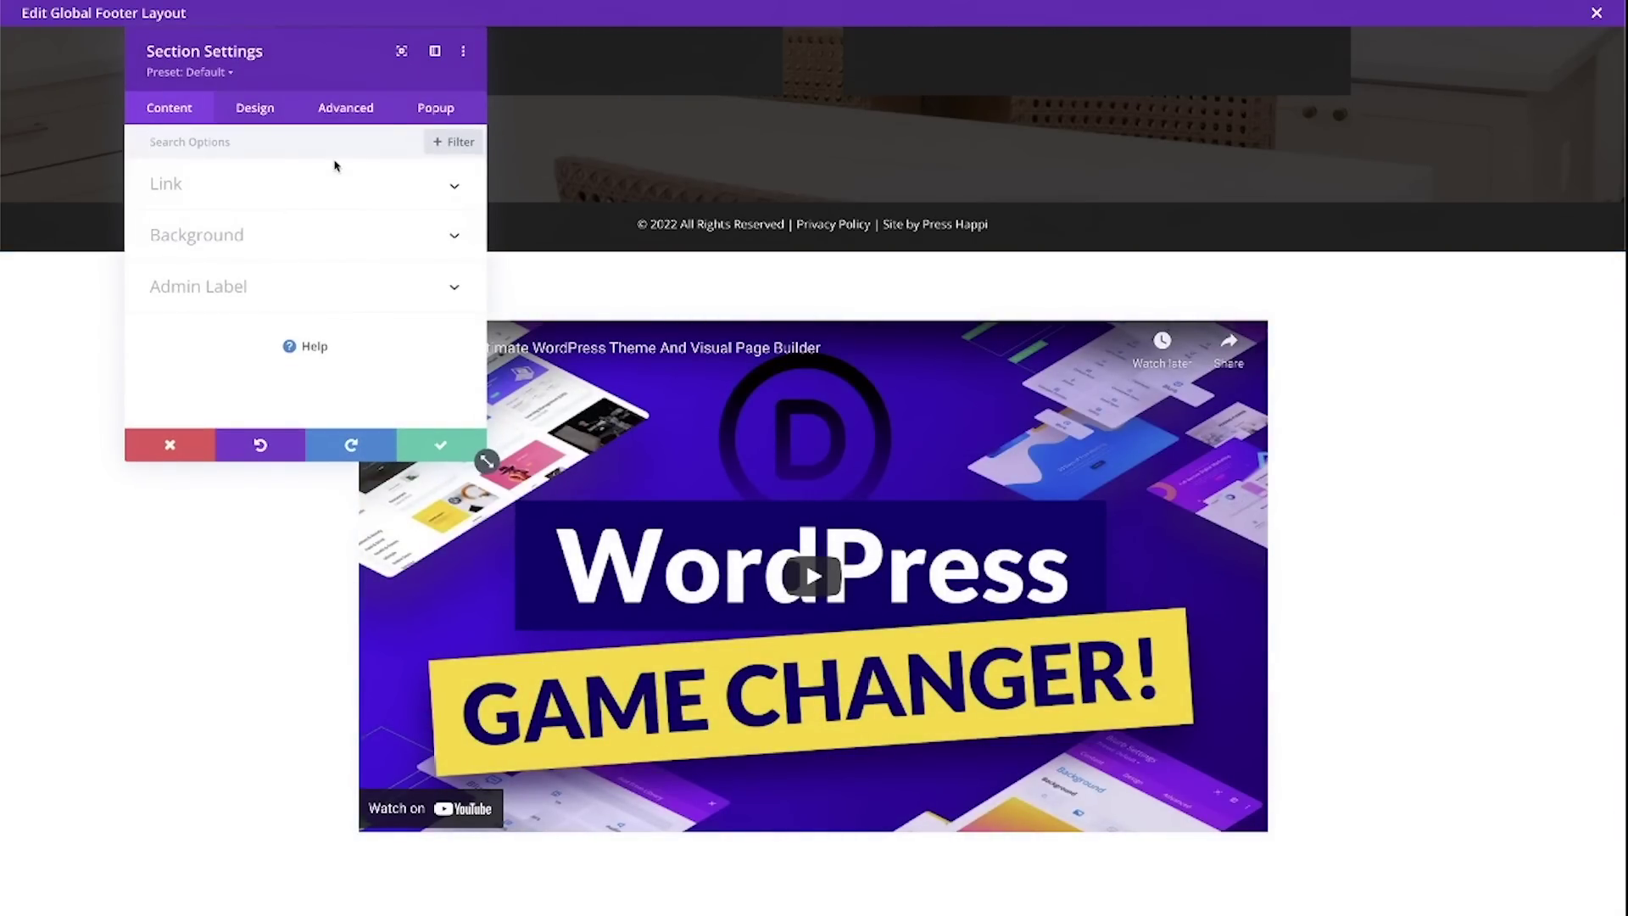
{"action": "left_click_drag", "start_coordinate": [306, 55], "coordinate": [522, 244]}
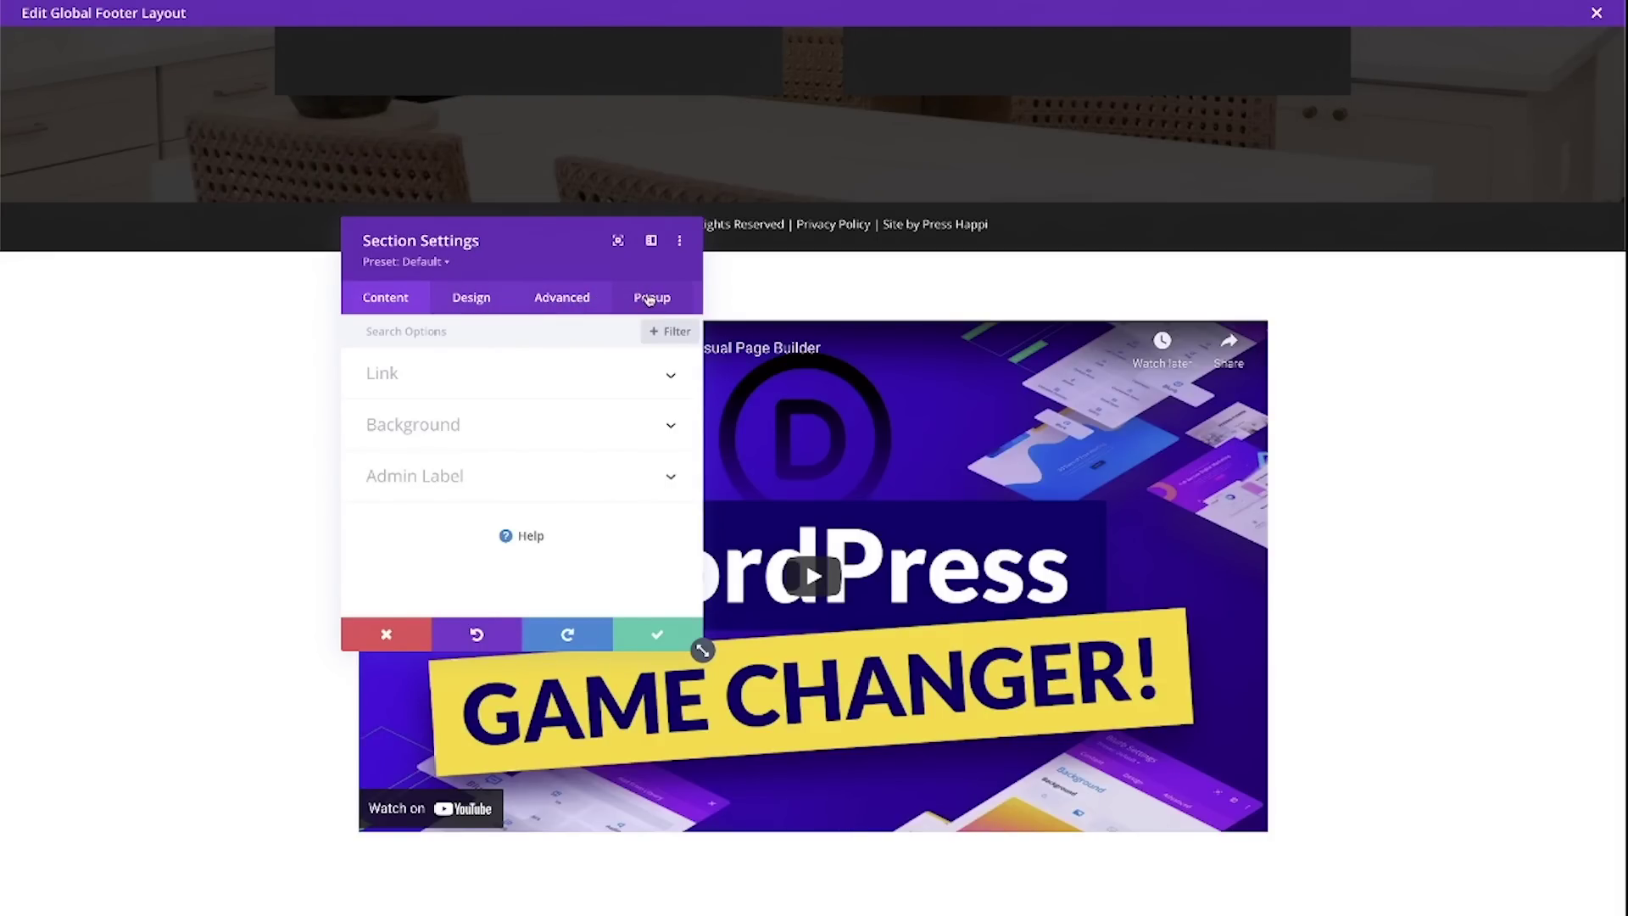
{"action": "left_click", "coordinate": [652, 300]}
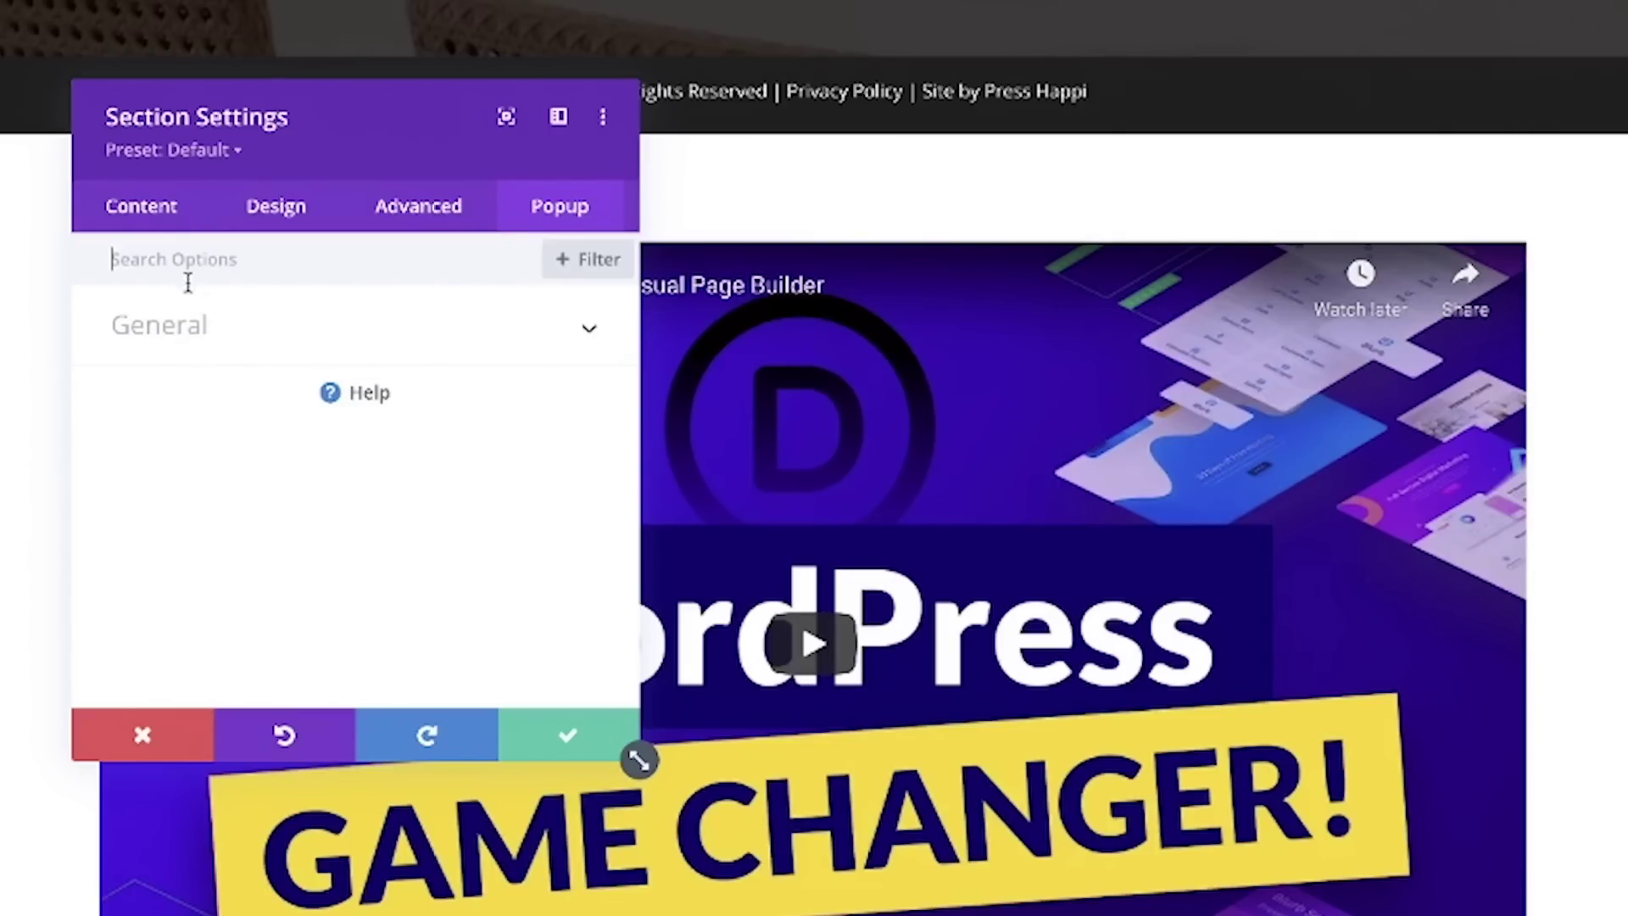
{"action": "left_click", "coordinate": [200, 338]}
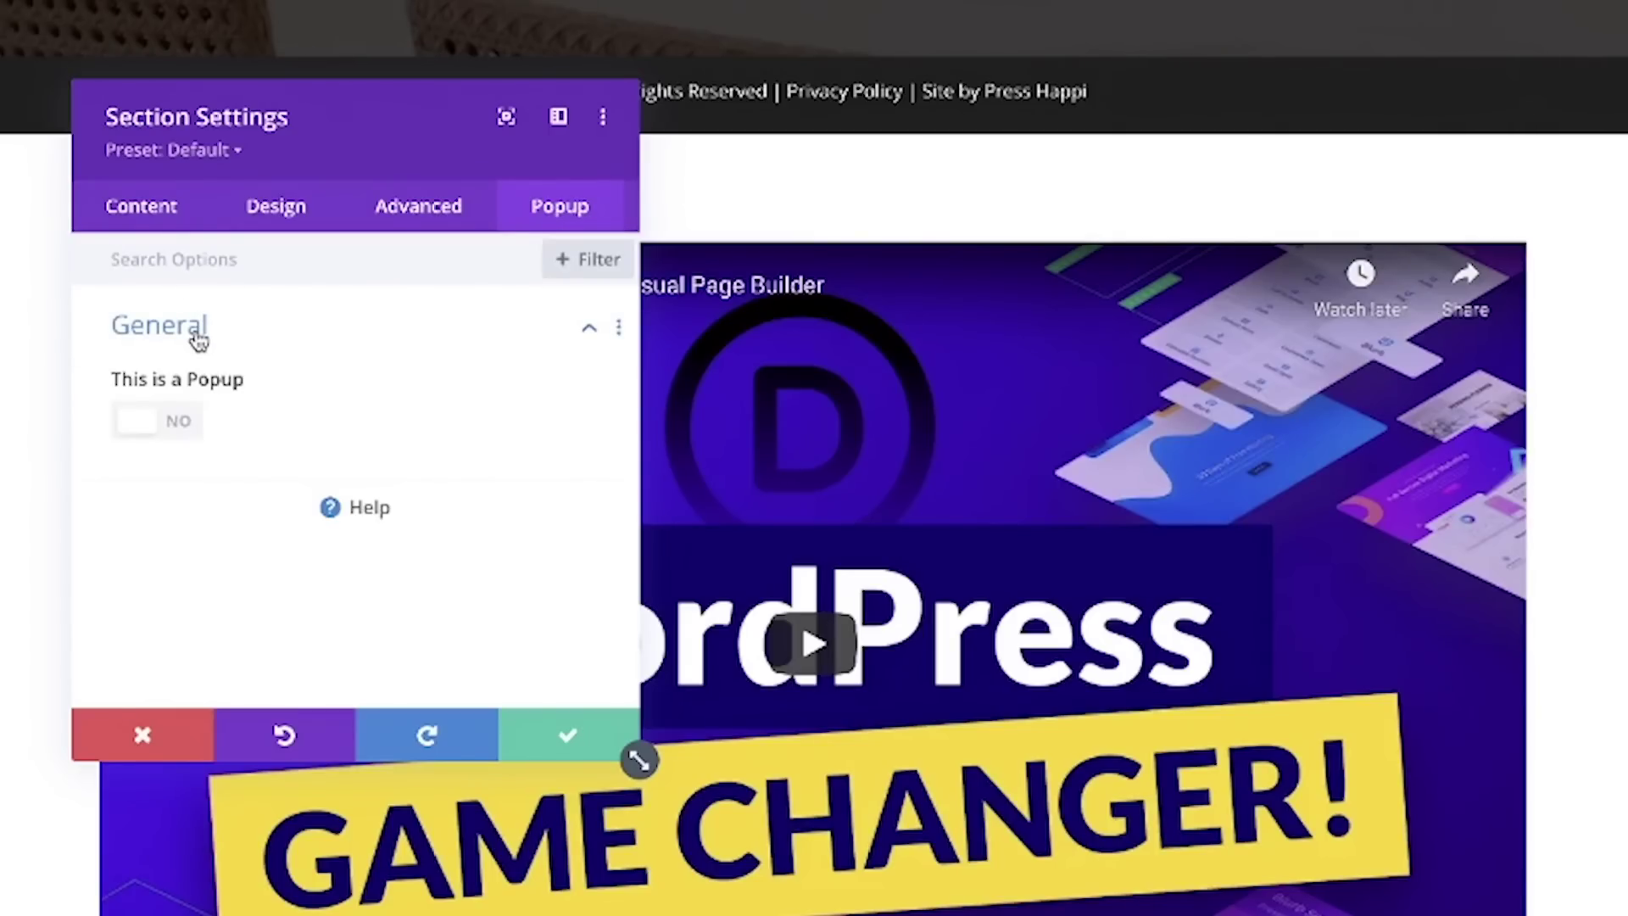
{"action": "left_click", "coordinate": [167, 428]}
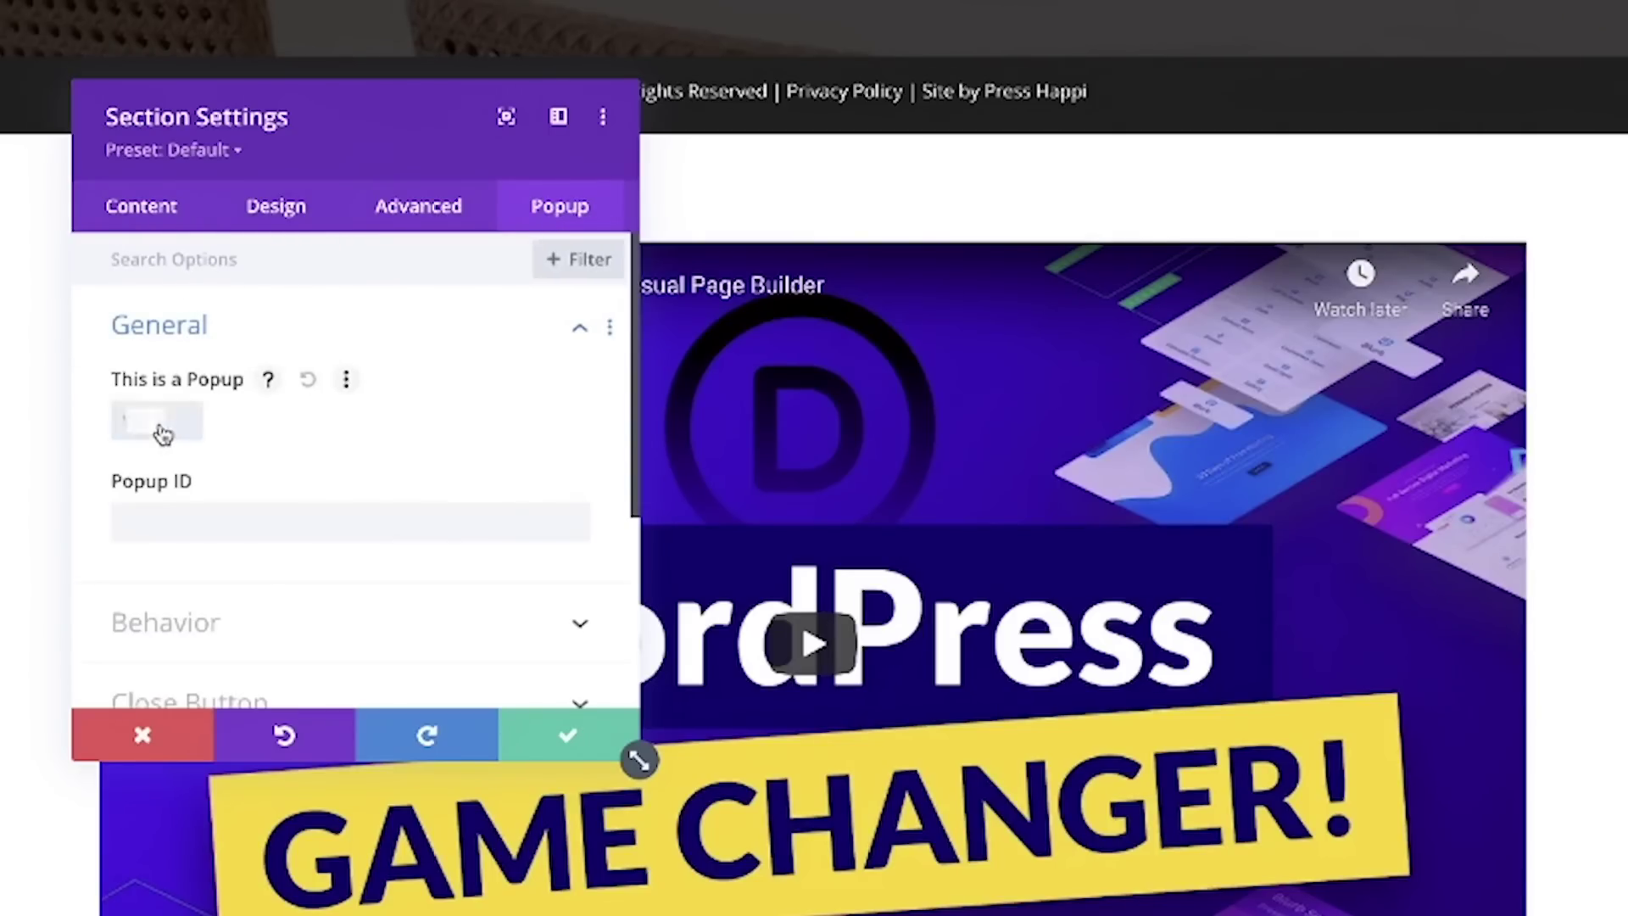
{"action": "left_click", "coordinate": [201, 521]}
{"action": "type", "text": "video"}
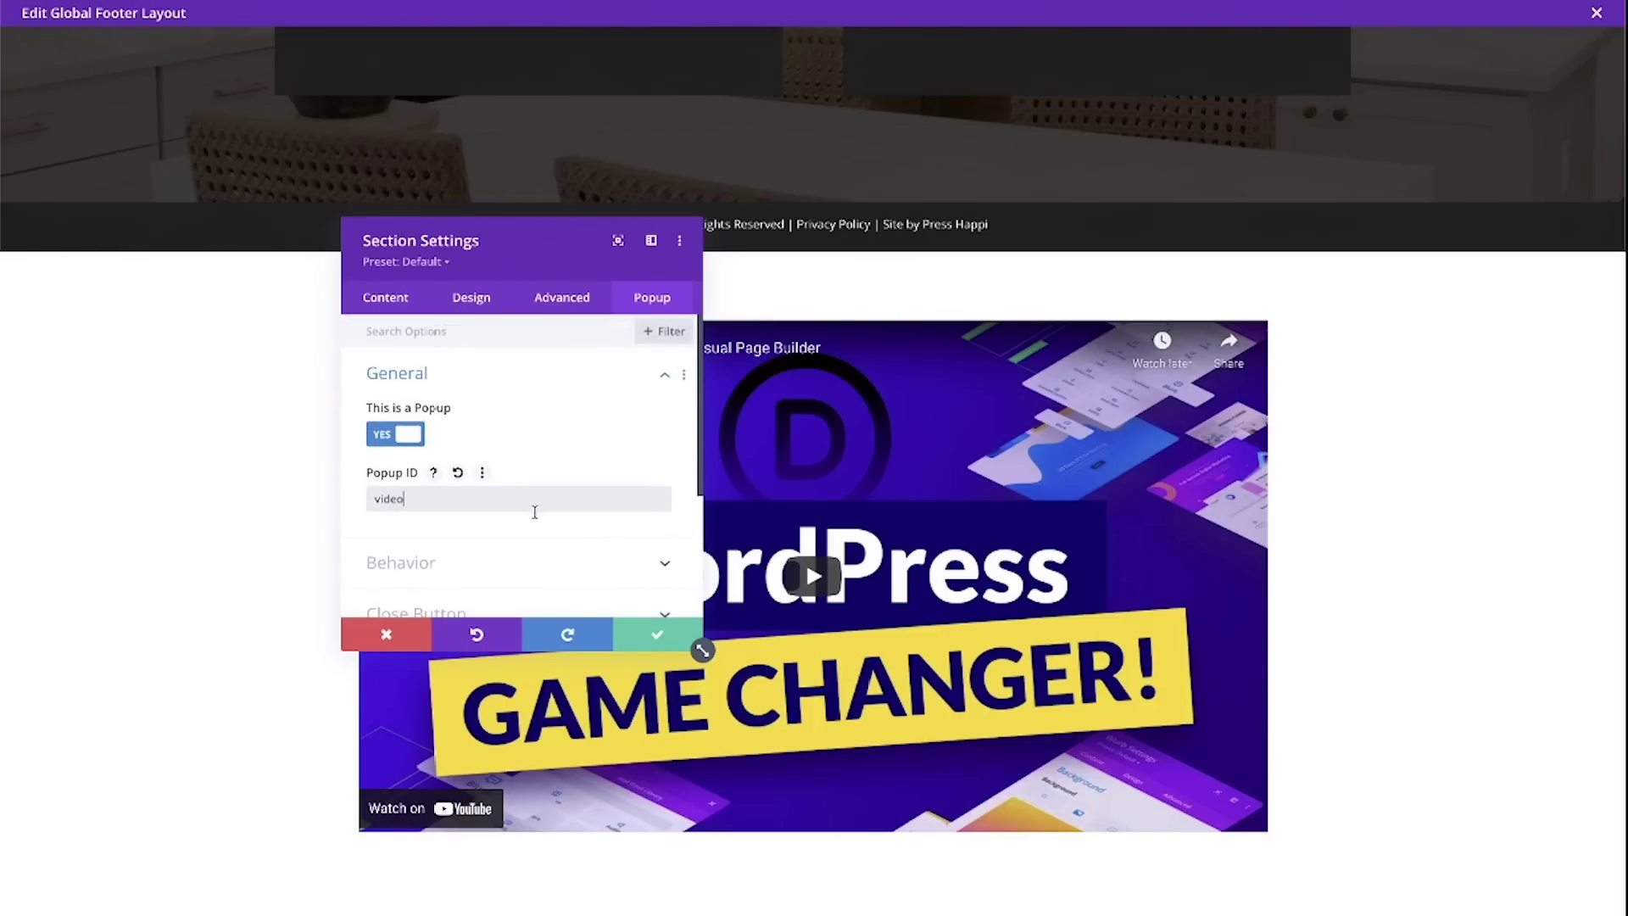
Step: Review the popup behavior and close-button options, then save the section settings
{"action": "scroll", "coordinate": [526, 537], "scroll_direction": "down", "scroll_amount": 1}
{"action": "left_click", "coordinate": [469, 508]}
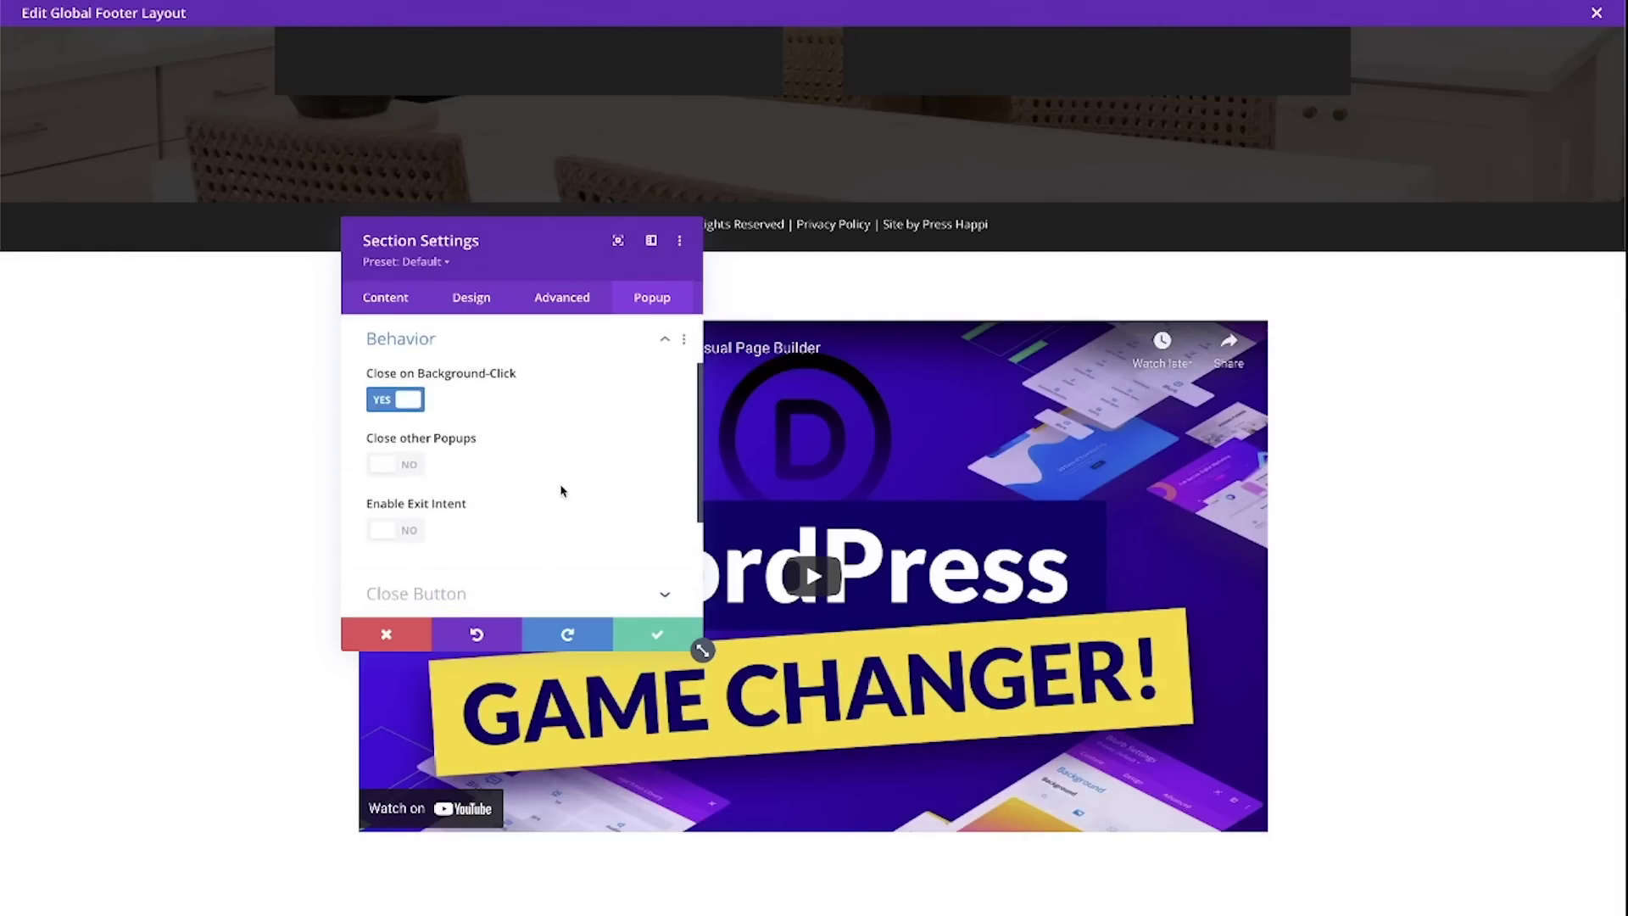
{"action": "scroll", "coordinate": [560, 491], "scroll_direction": "up", "scroll_amount": 1}
{"action": "scroll", "coordinate": [560, 498], "scroll_direction": "down", "scroll_amount": 2}
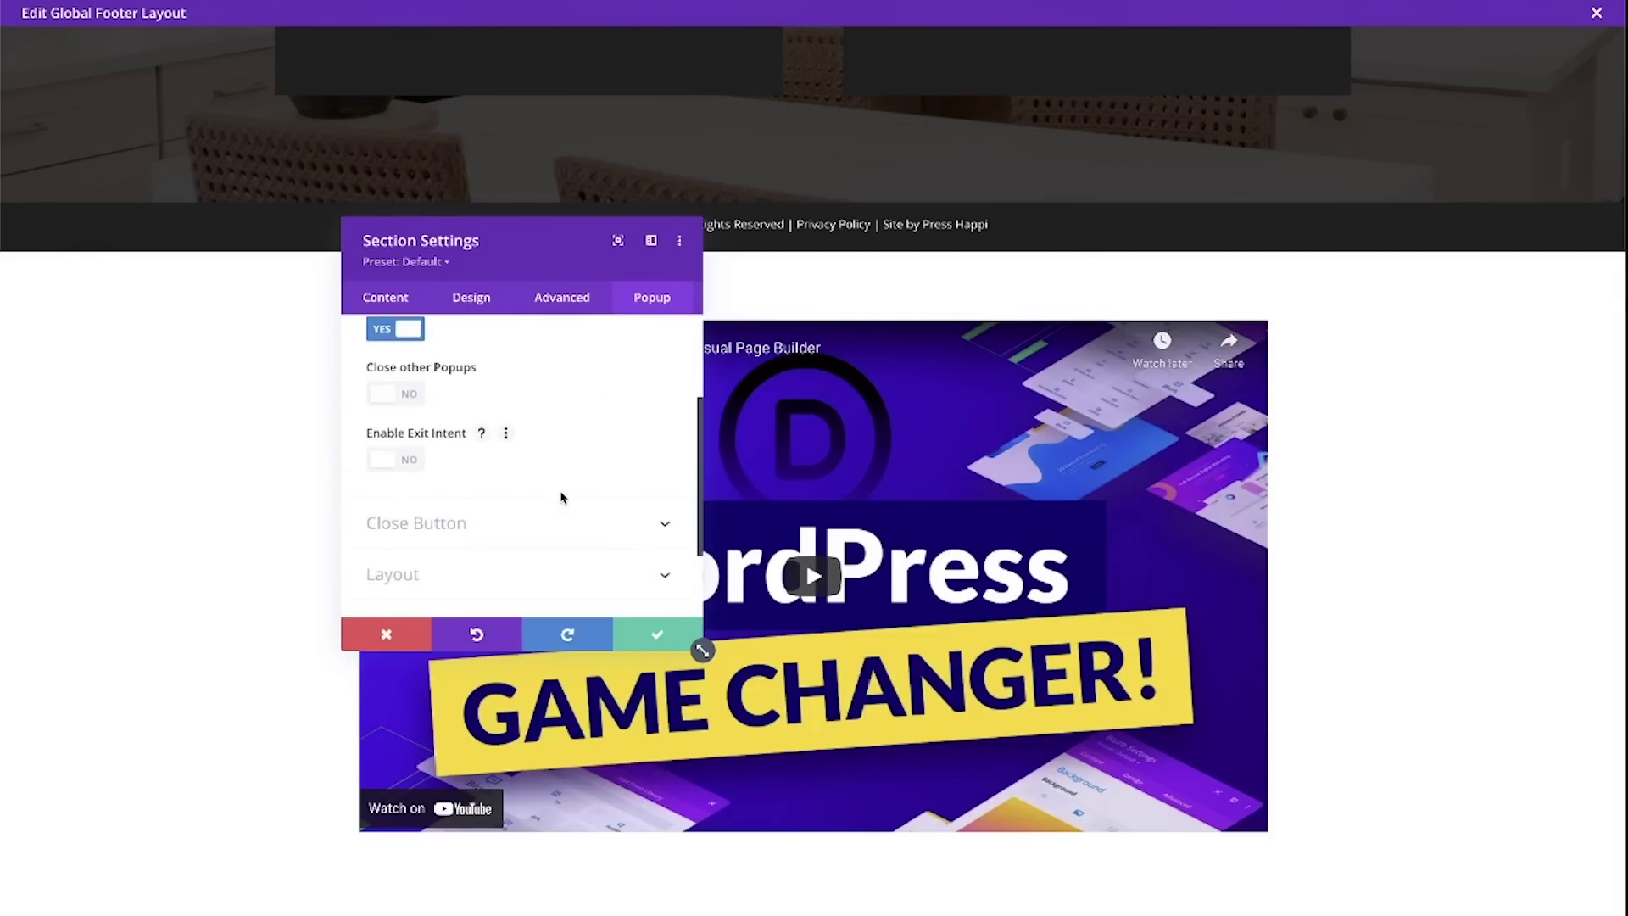
{"action": "left_click", "coordinate": [563, 500]}
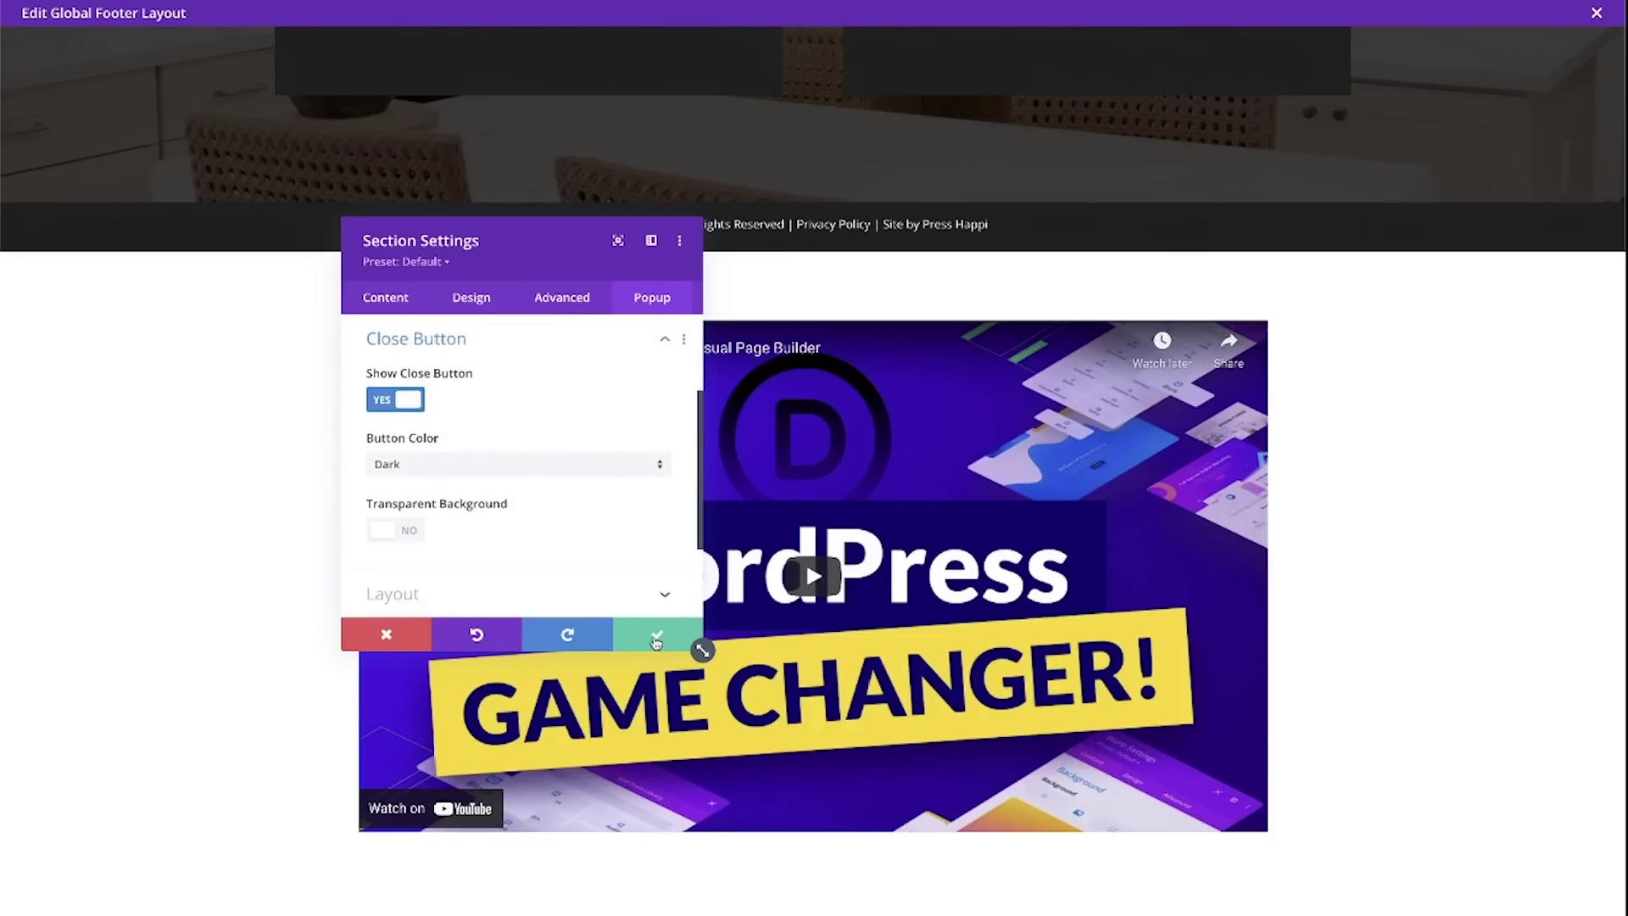
{"action": "left_click", "coordinate": [655, 636]}
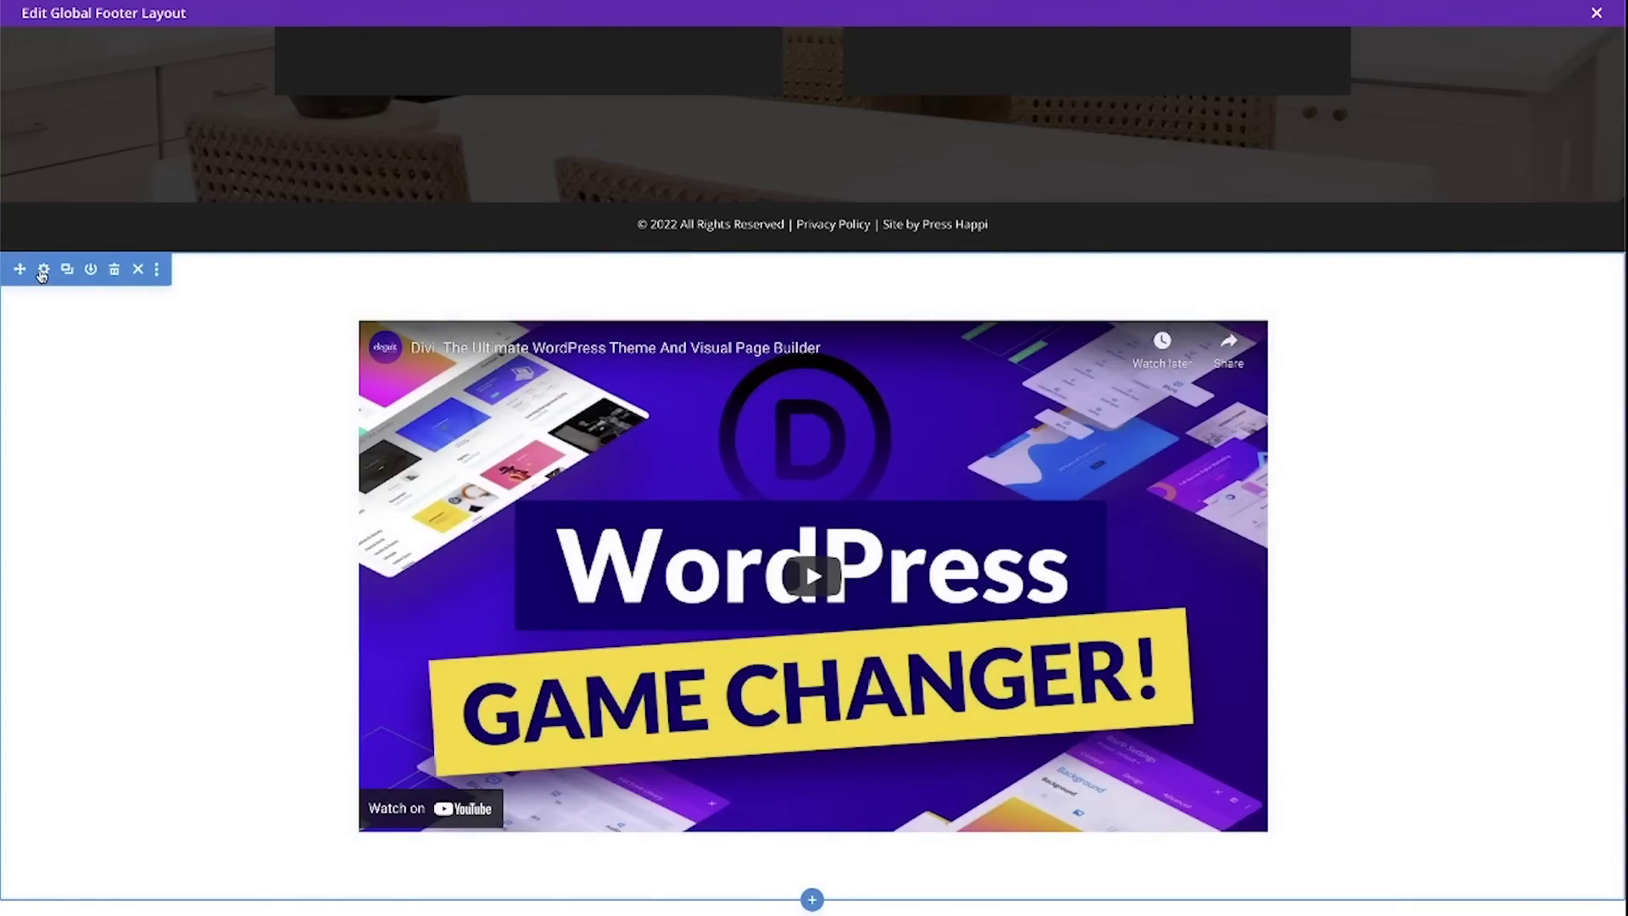
Step: Recheck the video section's Popup settings and close Section Settings
{"action": "left_click", "coordinate": [43, 269]}
{"action": "left_click", "coordinate": [652, 297]}
{"action": "left_click", "coordinate": [484, 388]}
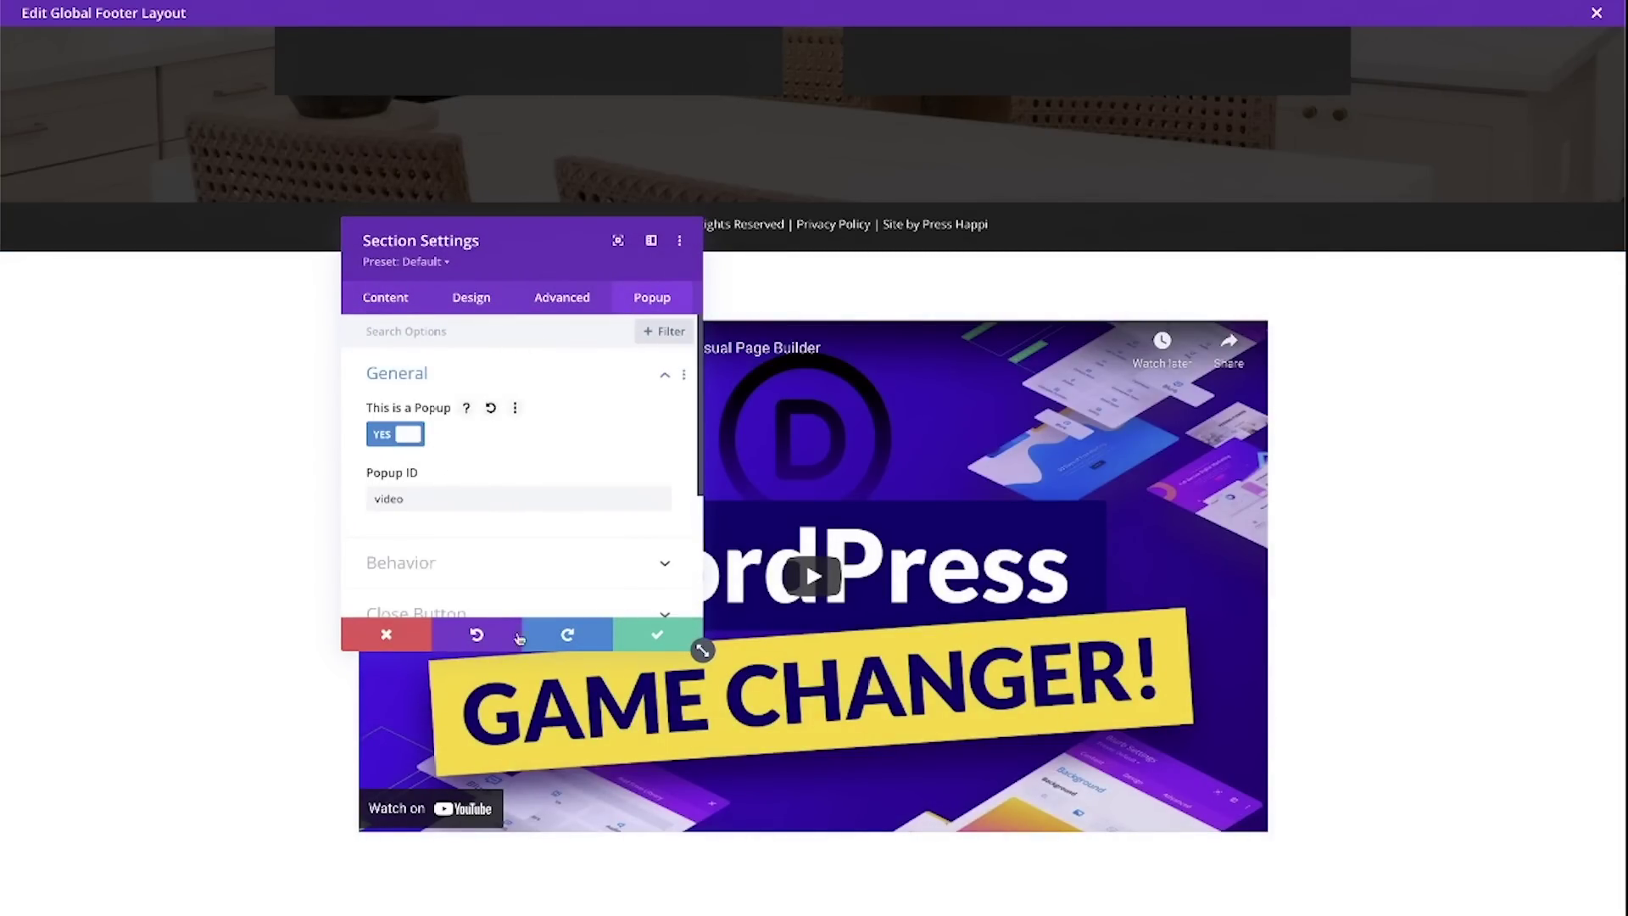
{"action": "left_click", "coordinate": [657, 635]}
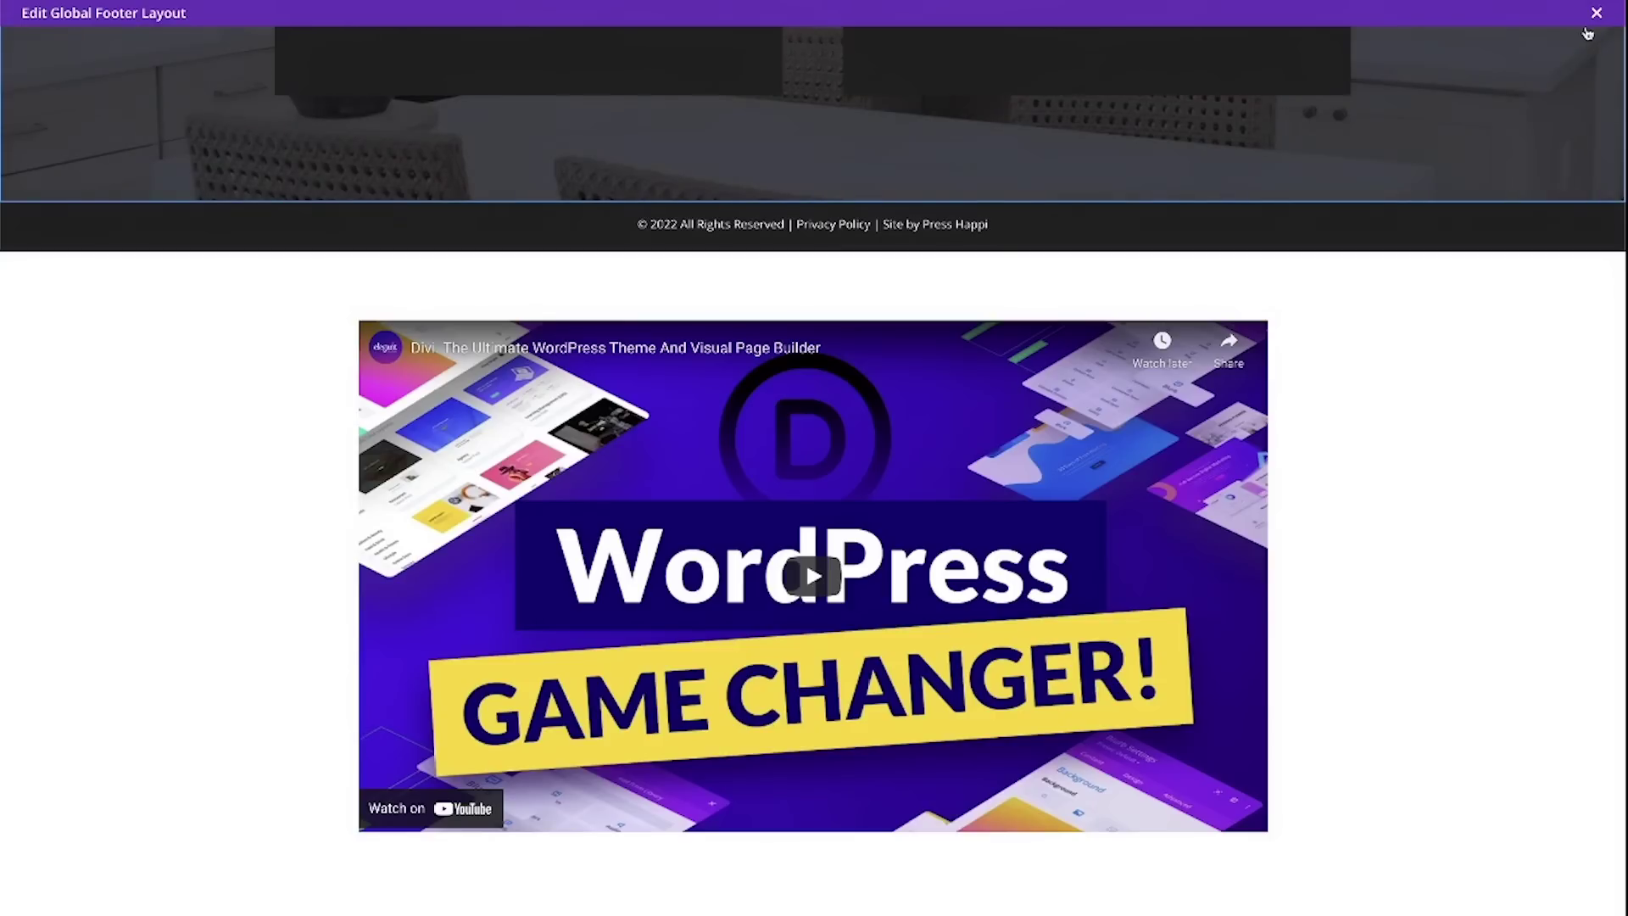
Step: Close the Global Footer layout editor and save the Theme Builder changes
{"action": "left_click", "coordinate": [1596, 13]}
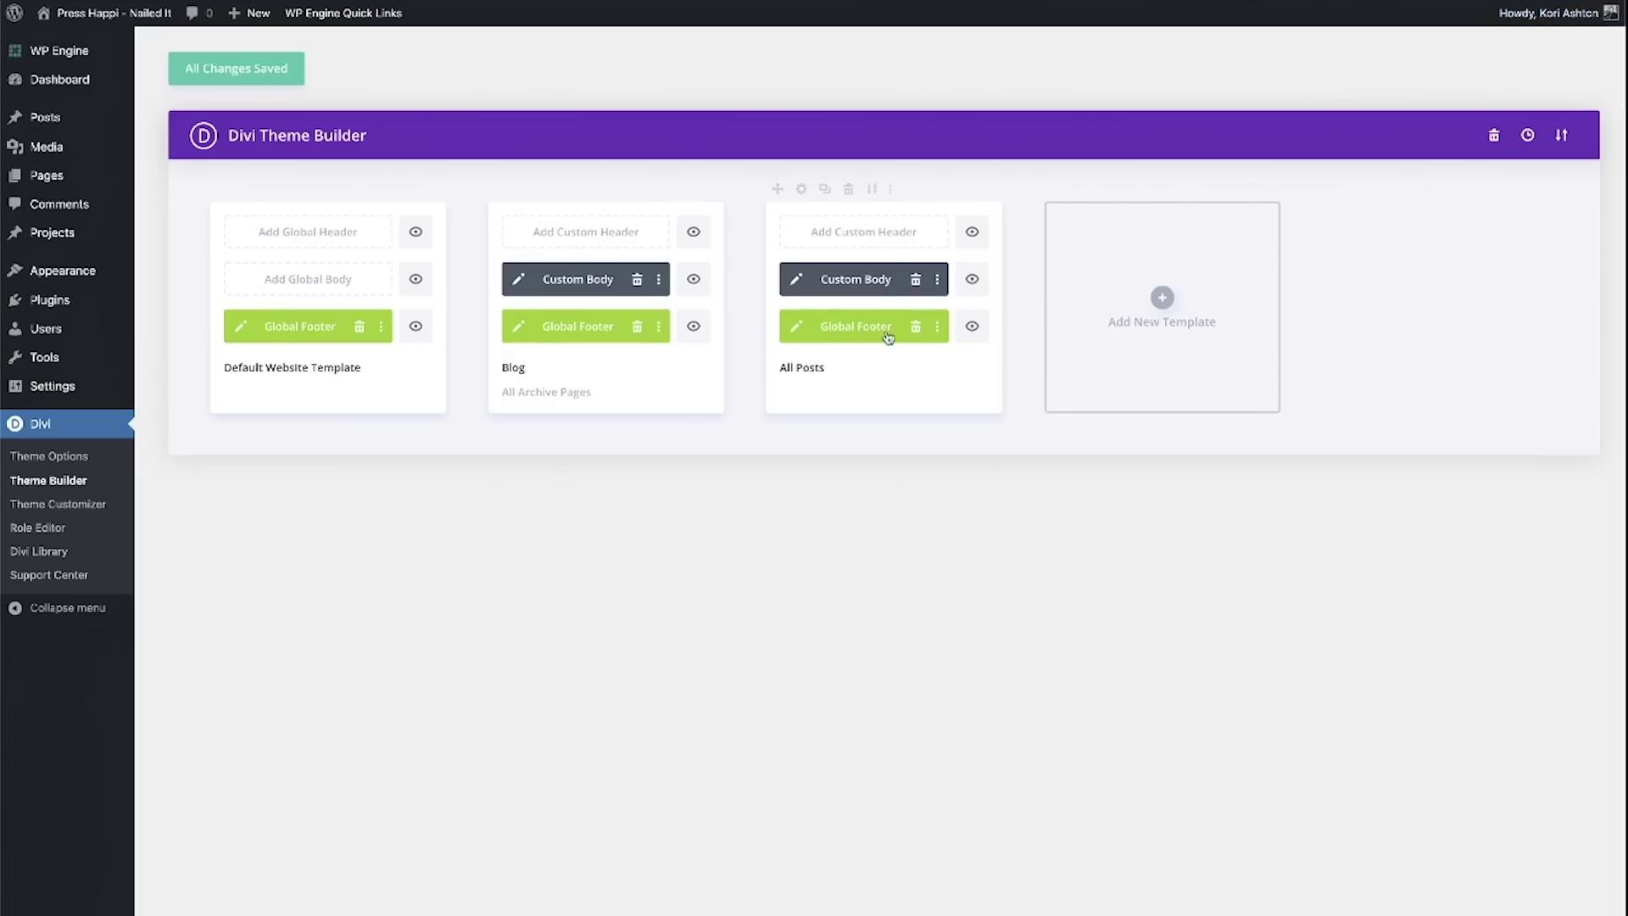
{"action": "left_click", "coordinate": [256, 78]}
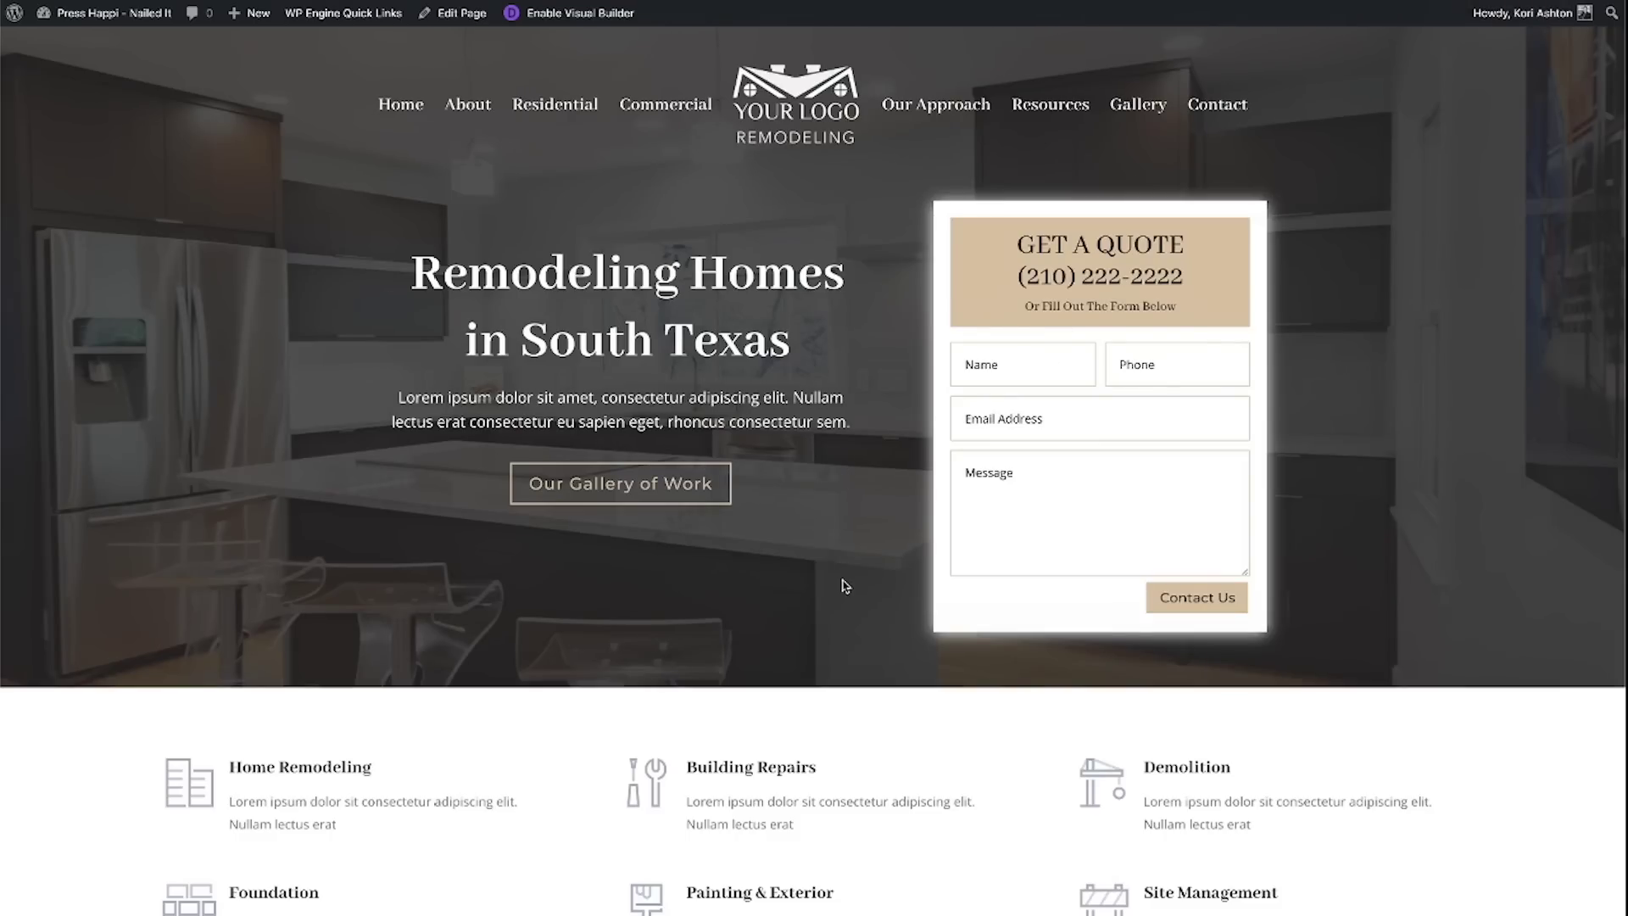
{"action": "scroll", "coordinate": [866, 656], "scroll_direction": "down", "scroll_amount": 5}
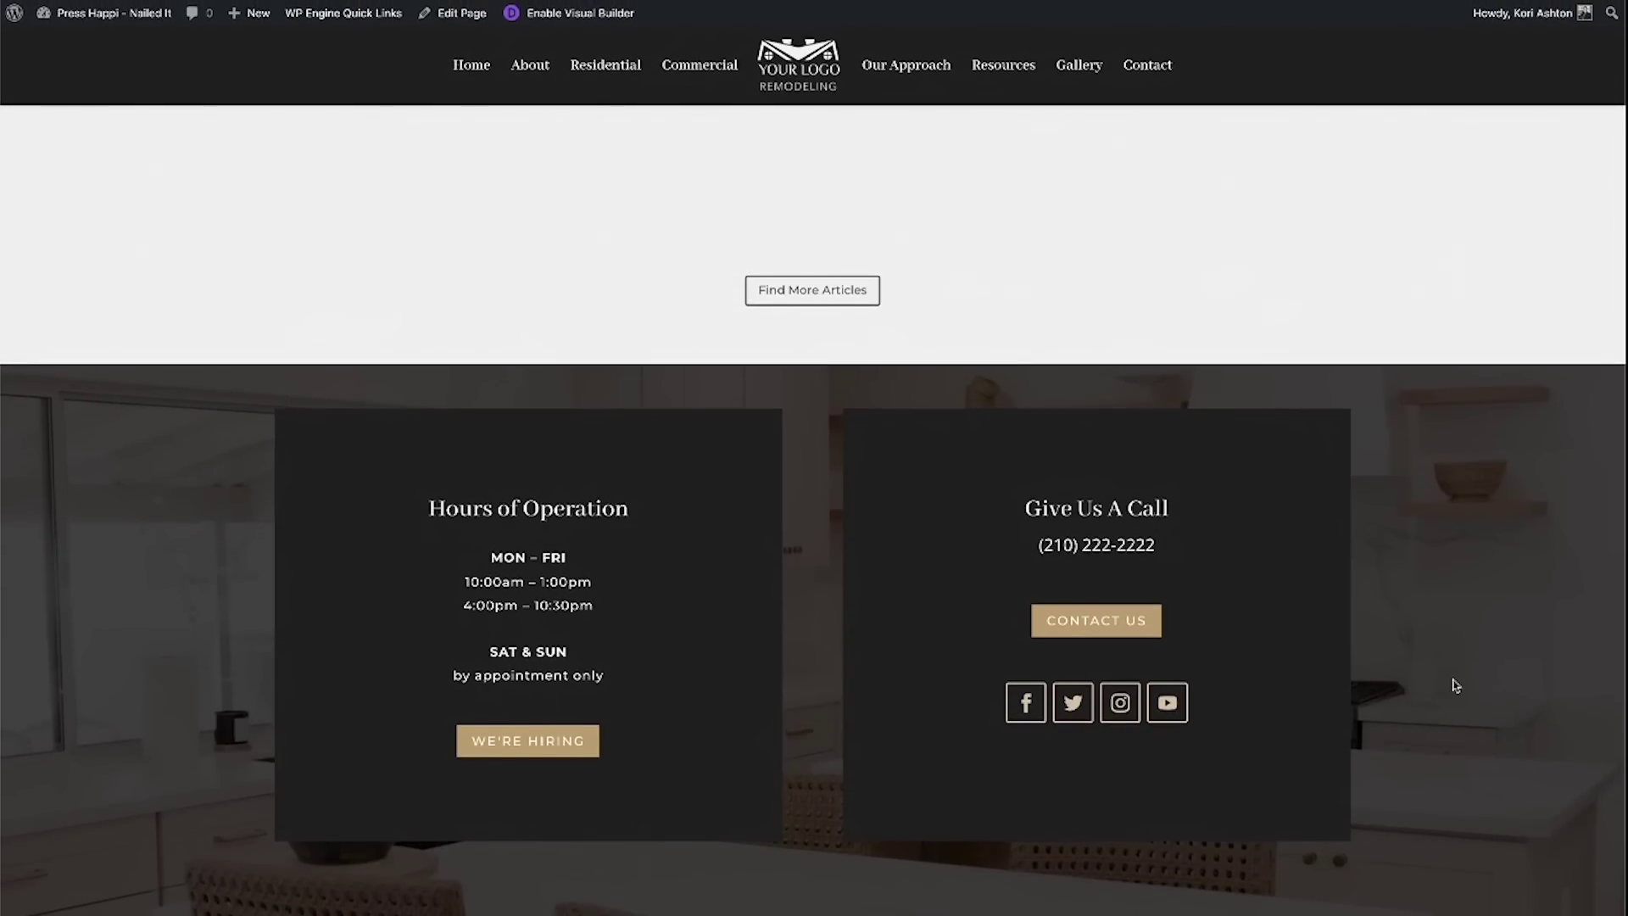
{"action": "scroll", "coordinate": [1455, 685], "scroll_direction": "up", "scroll_amount": 20}
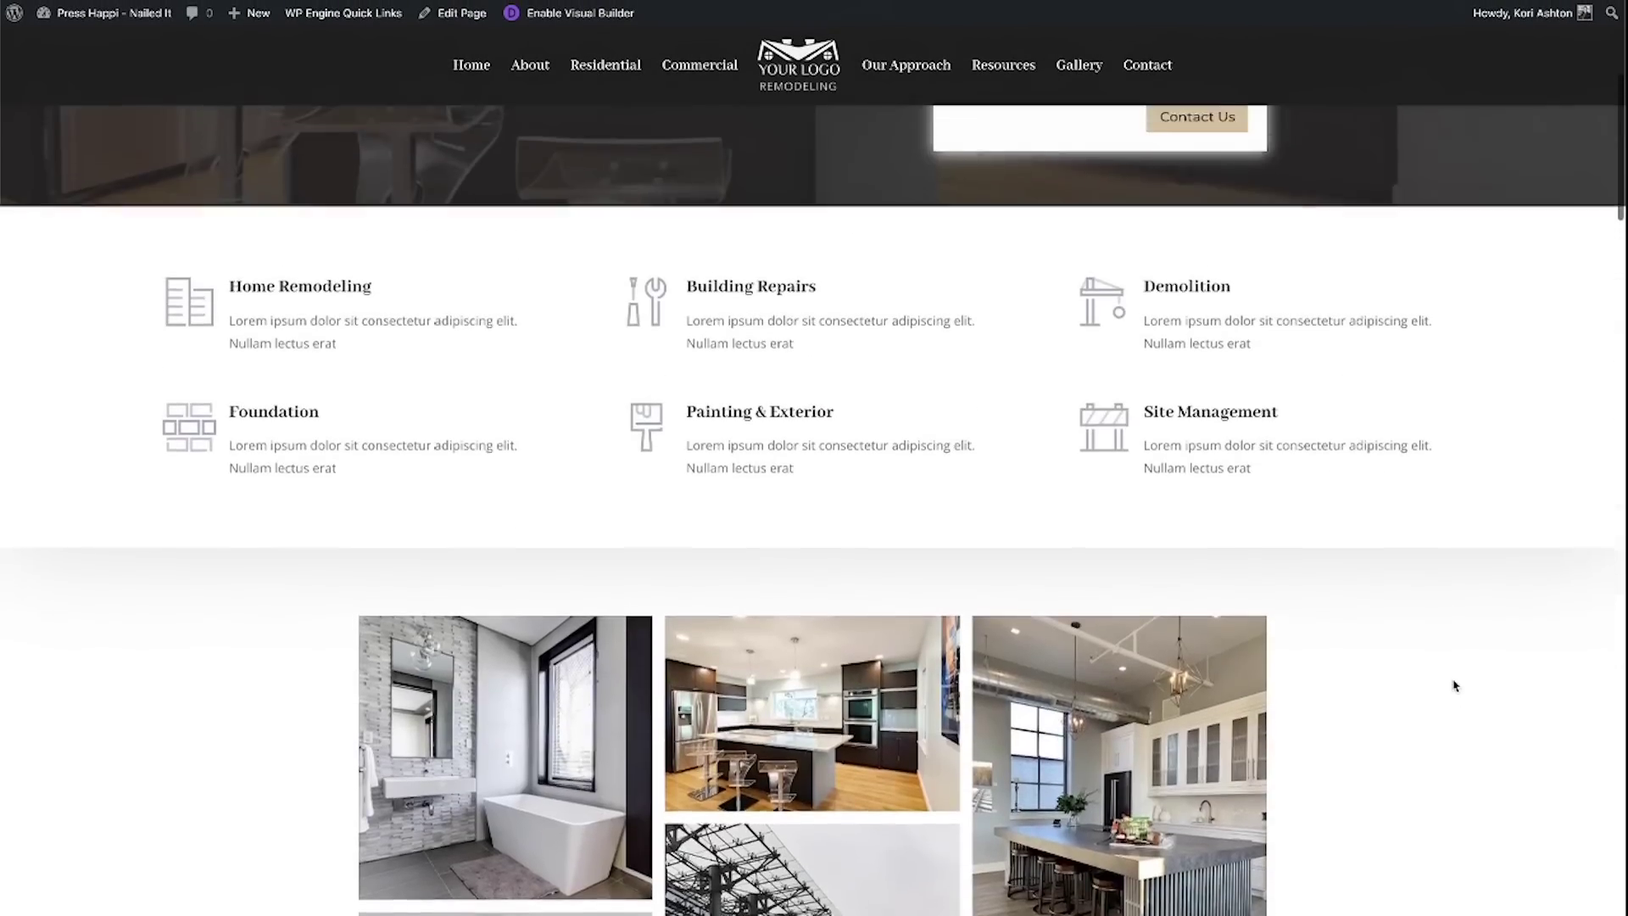
{"action": "scroll", "coordinate": [1454, 685], "scroll_direction": "up", "scroll_amount": 5}
{"action": "scroll", "coordinate": [789, 710], "scroll_direction": "down", "scroll_amount": 9}
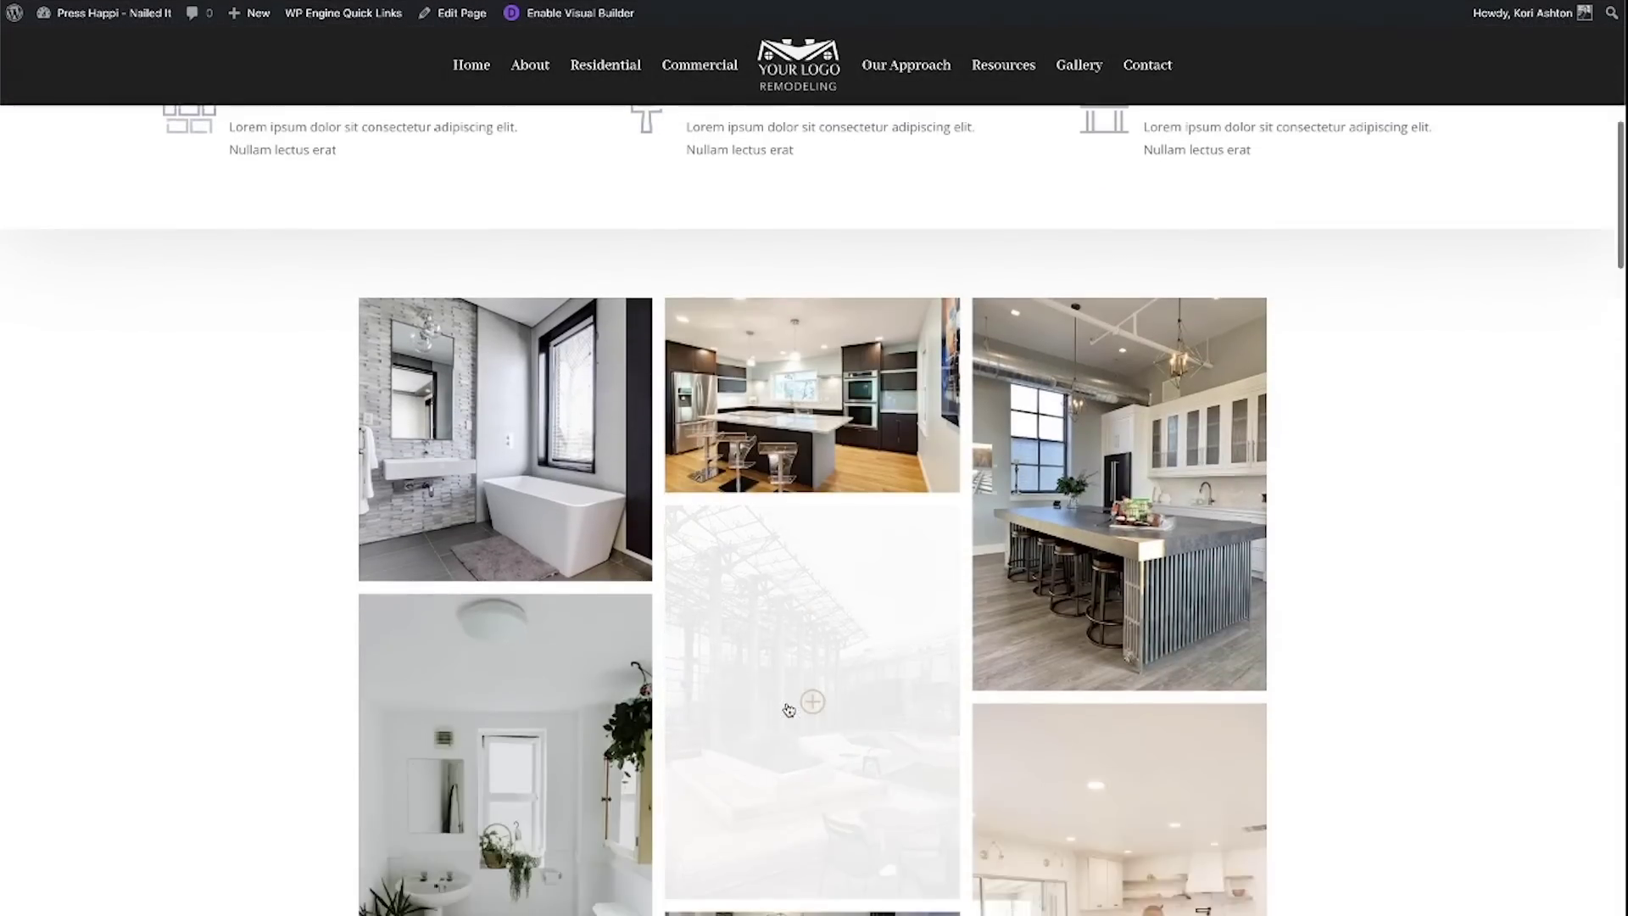
{"action": "scroll", "coordinate": [788, 710], "scroll_direction": "down", "scroll_amount": 10}
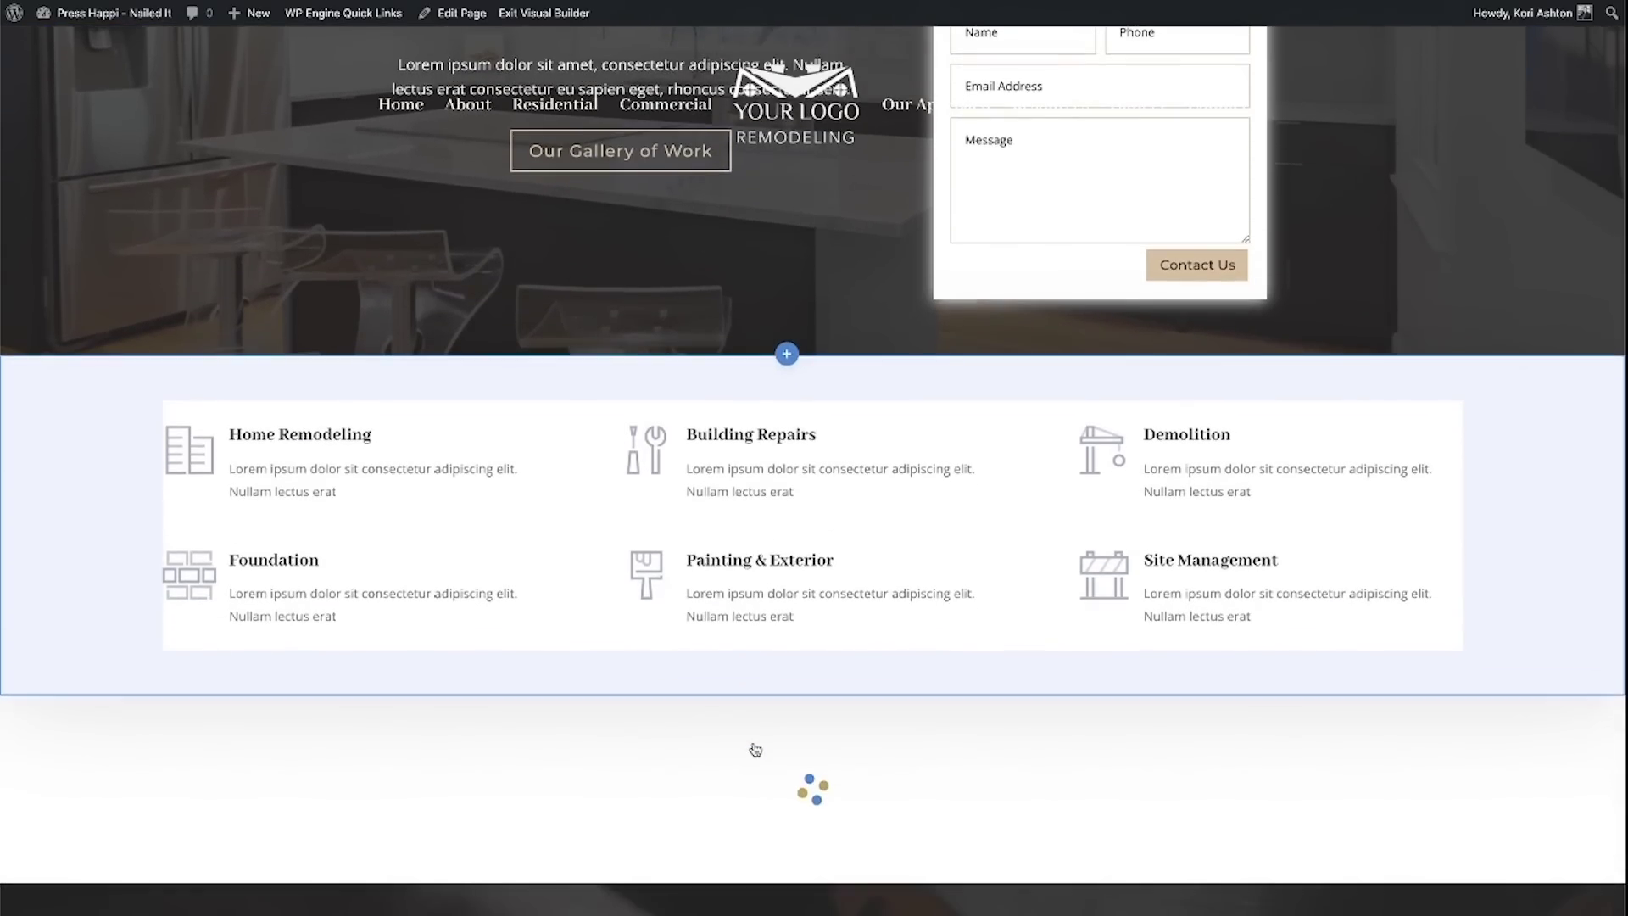
Step: Add a Button reading 'Watch Our Video' linked to #video in the 20 Years section
{"action": "scroll", "coordinate": [755, 749], "scroll_direction": "down", "scroll_amount": 10}
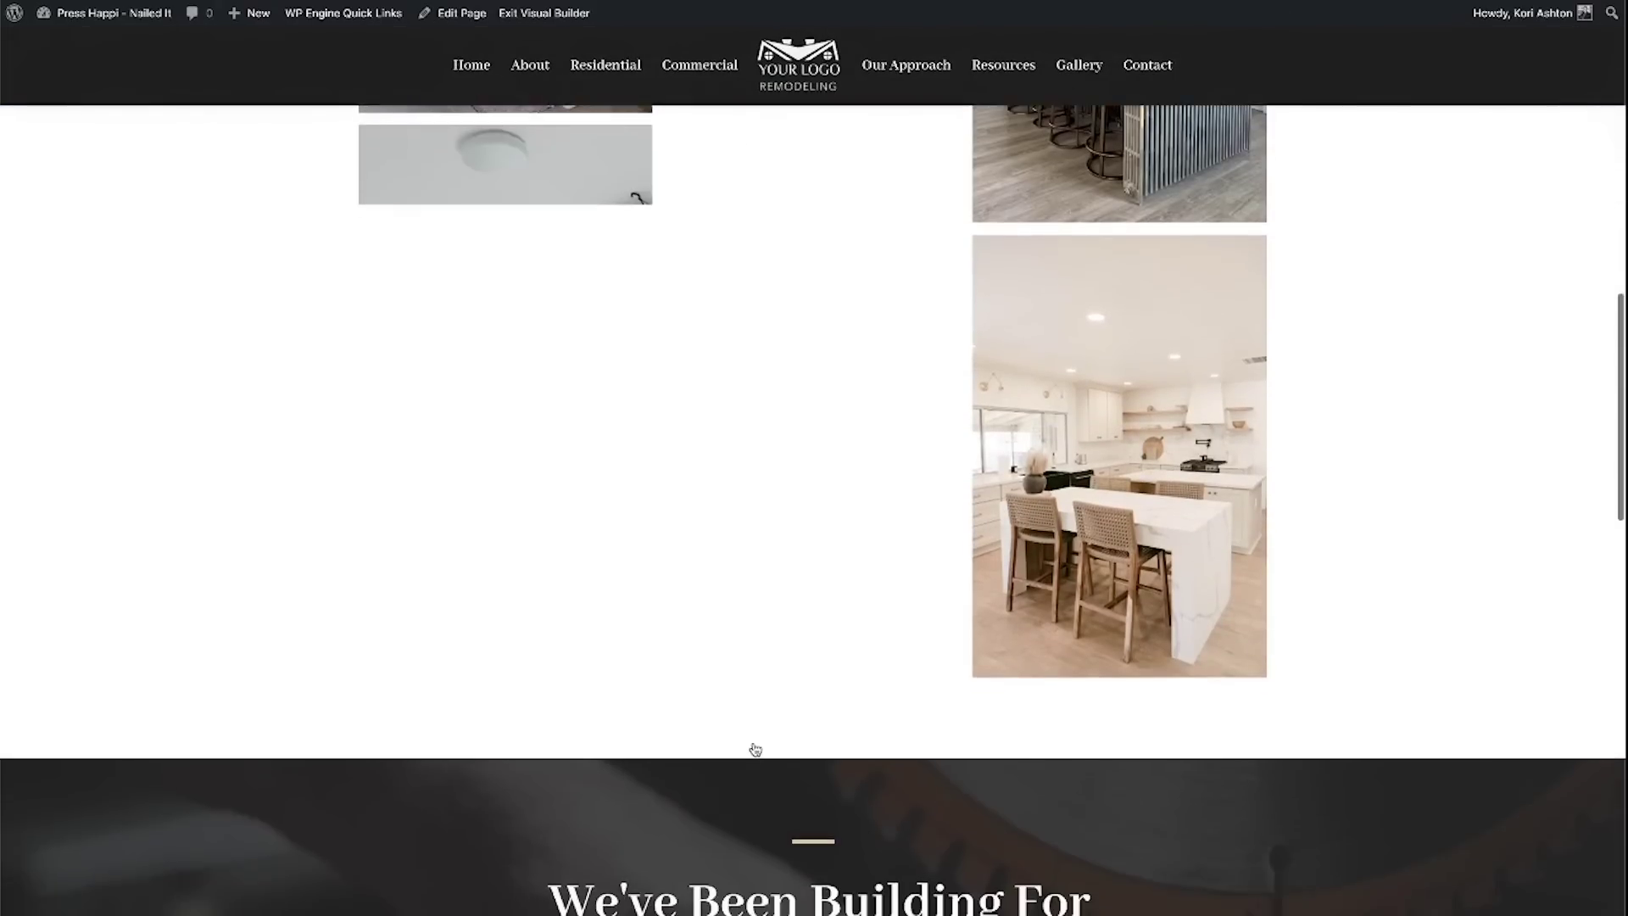
{"action": "scroll", "coordinate": [755, 749], "scroll_direction": "down", "scroll_amount": 5}
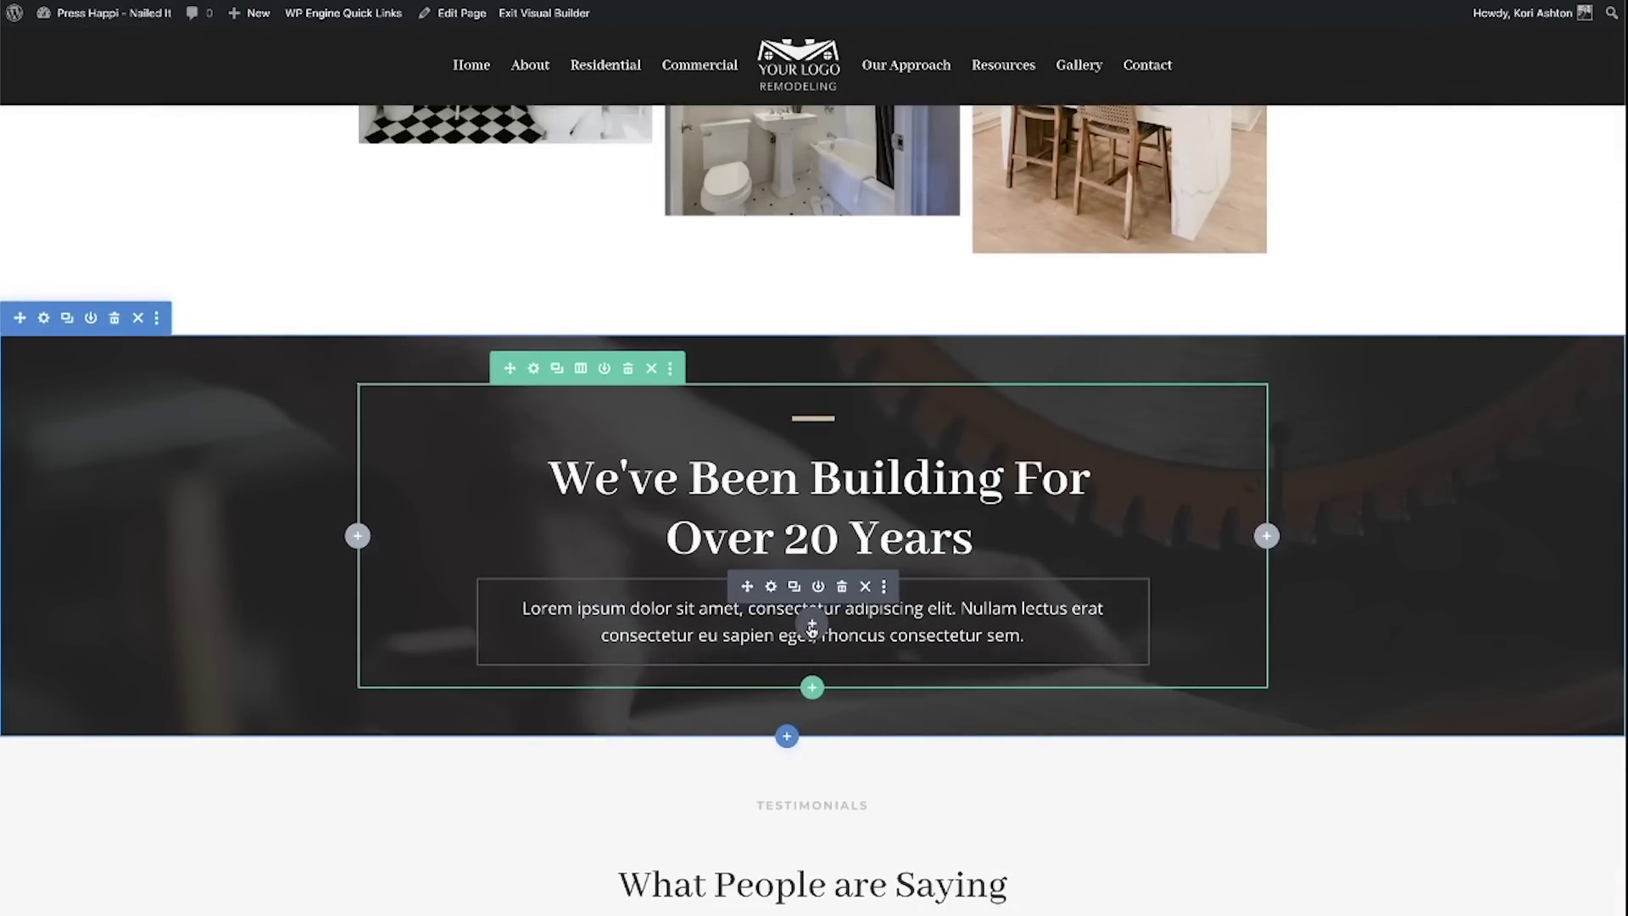
{"action": "left_click", "coordinate": [812, 624]}
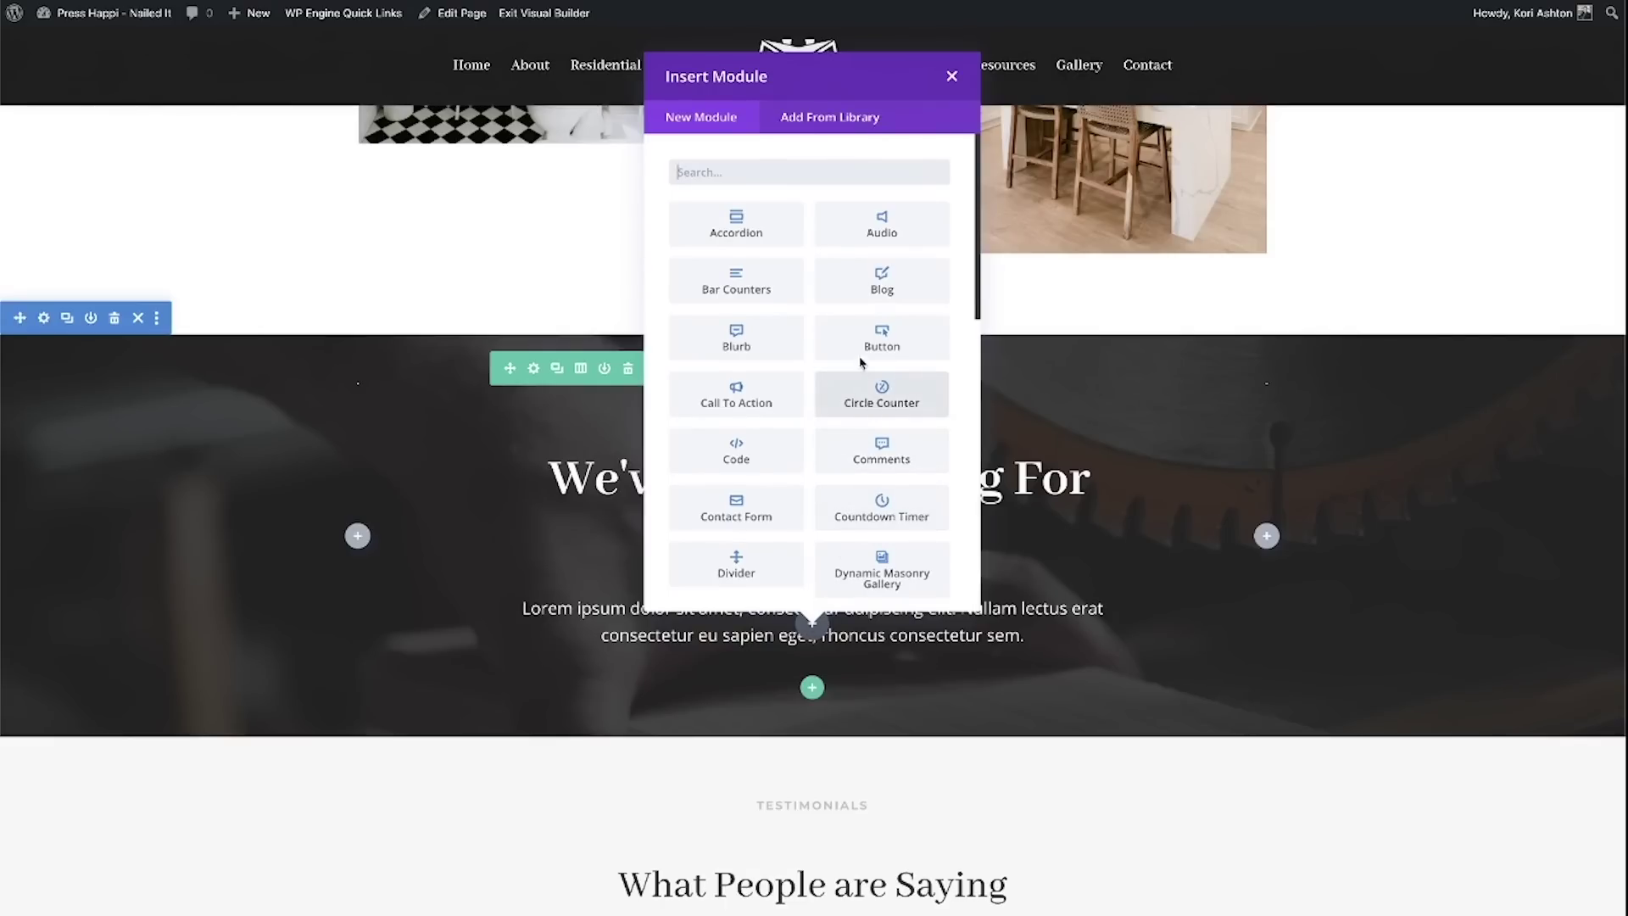
{"action": "left_click", "coordinate": [882, 337]}
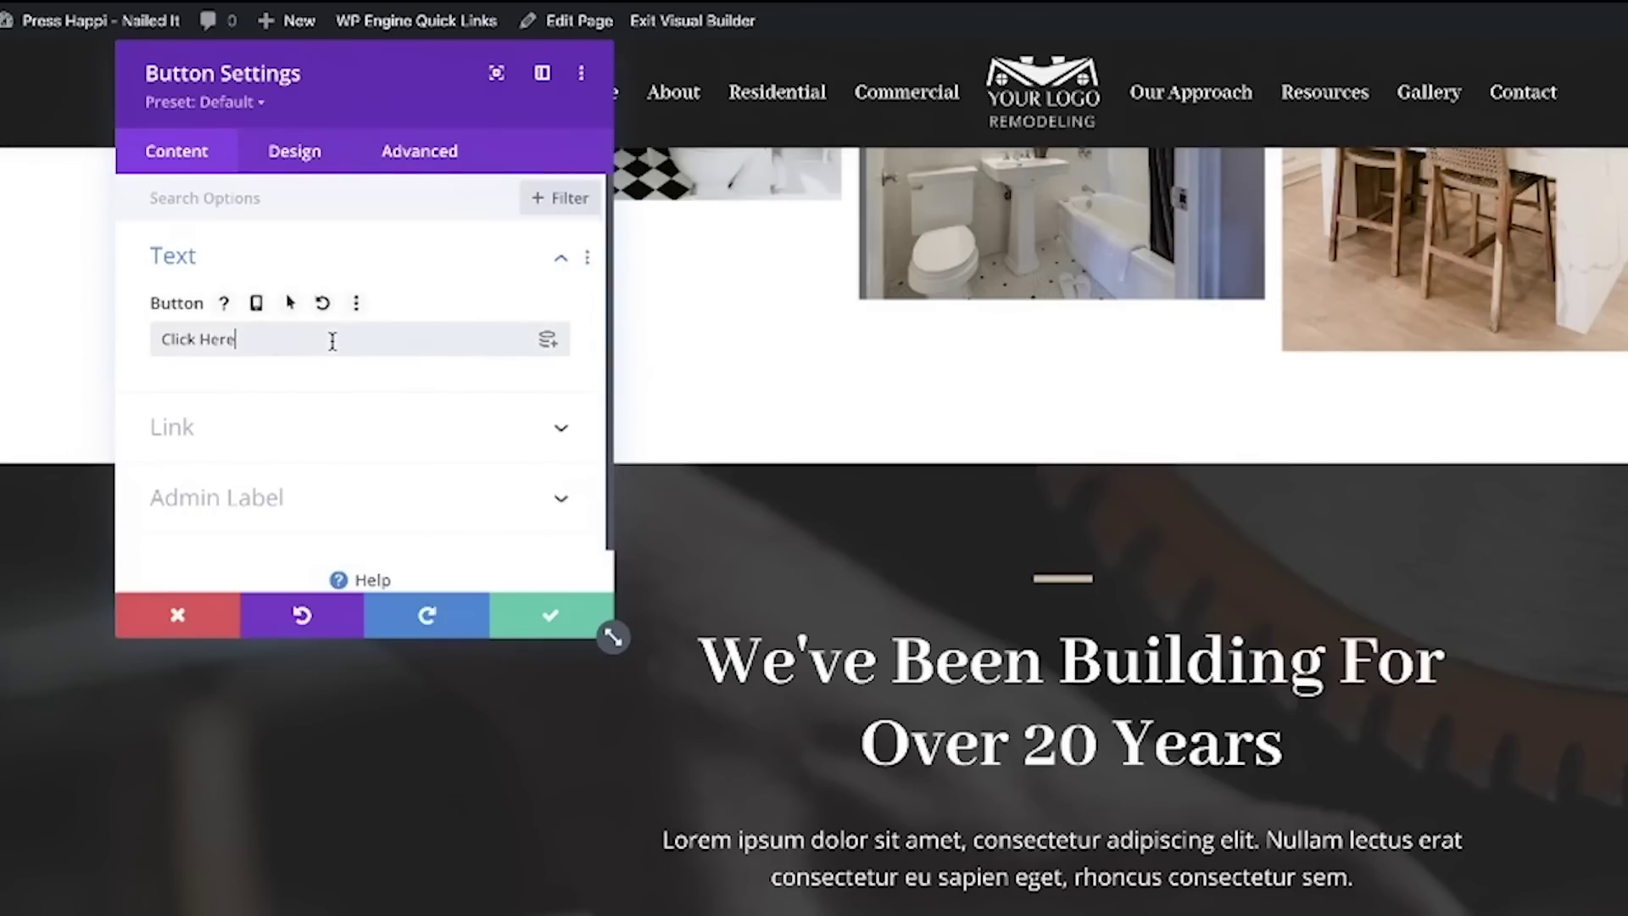
{"action": "triple_click", "coordinate": [282, 245]}
{"action": "type", "text": "Watch Our Video"}
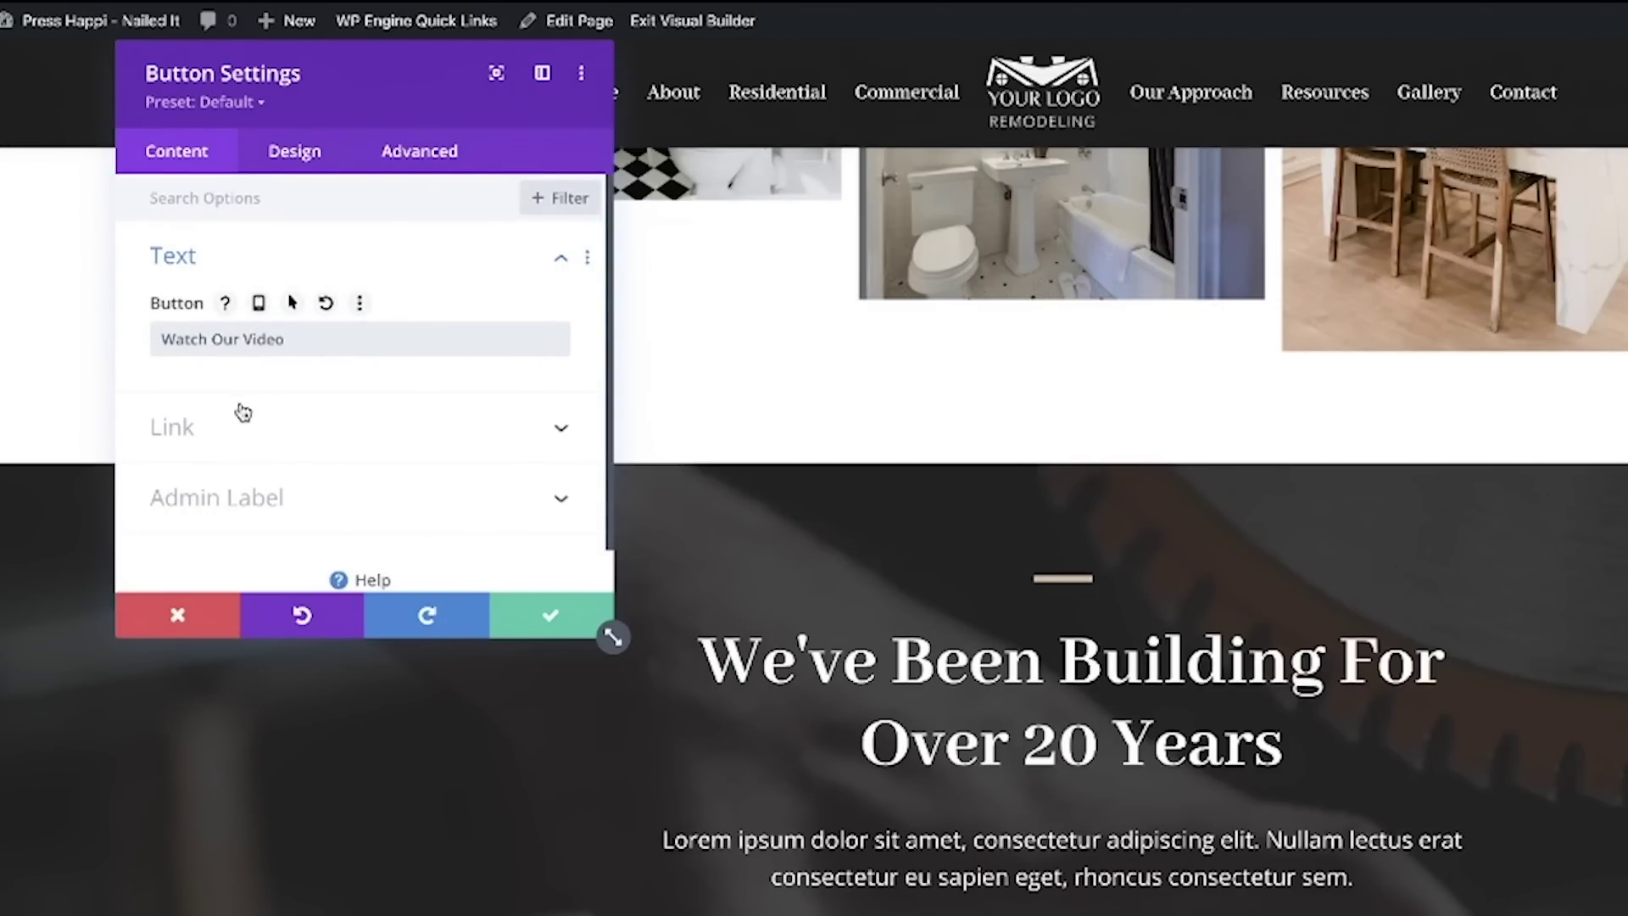
{"action": "left_click", "coordinate": [238, 436]}
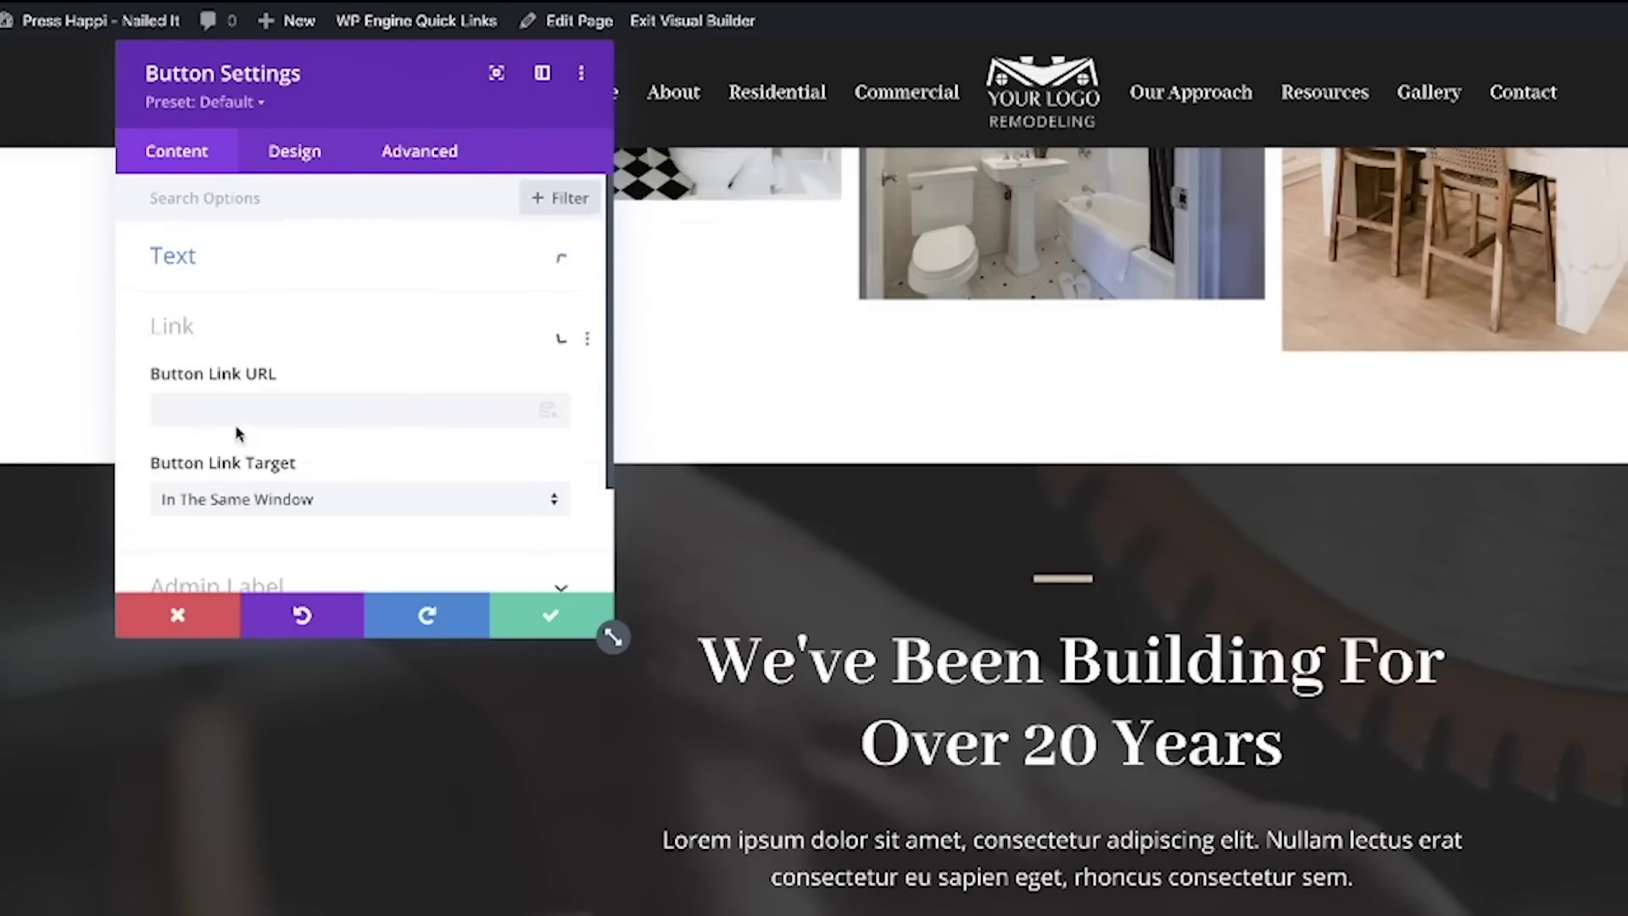
{"action": "left_click", "coordinate": [210, 294]}
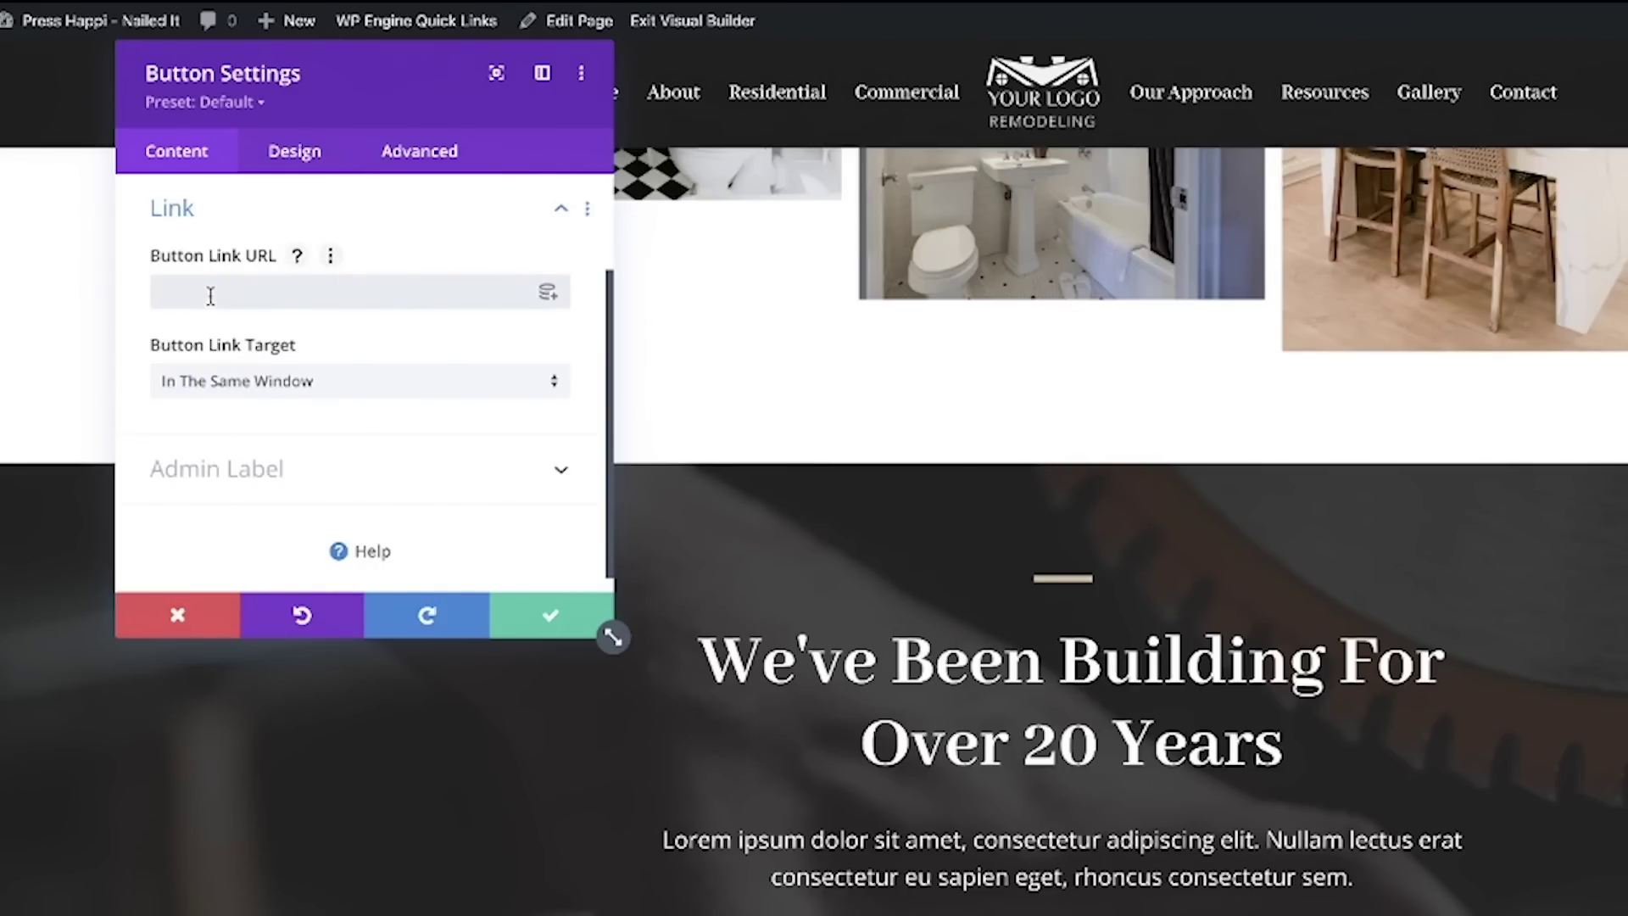
{"action": "type", "text": "#video"}
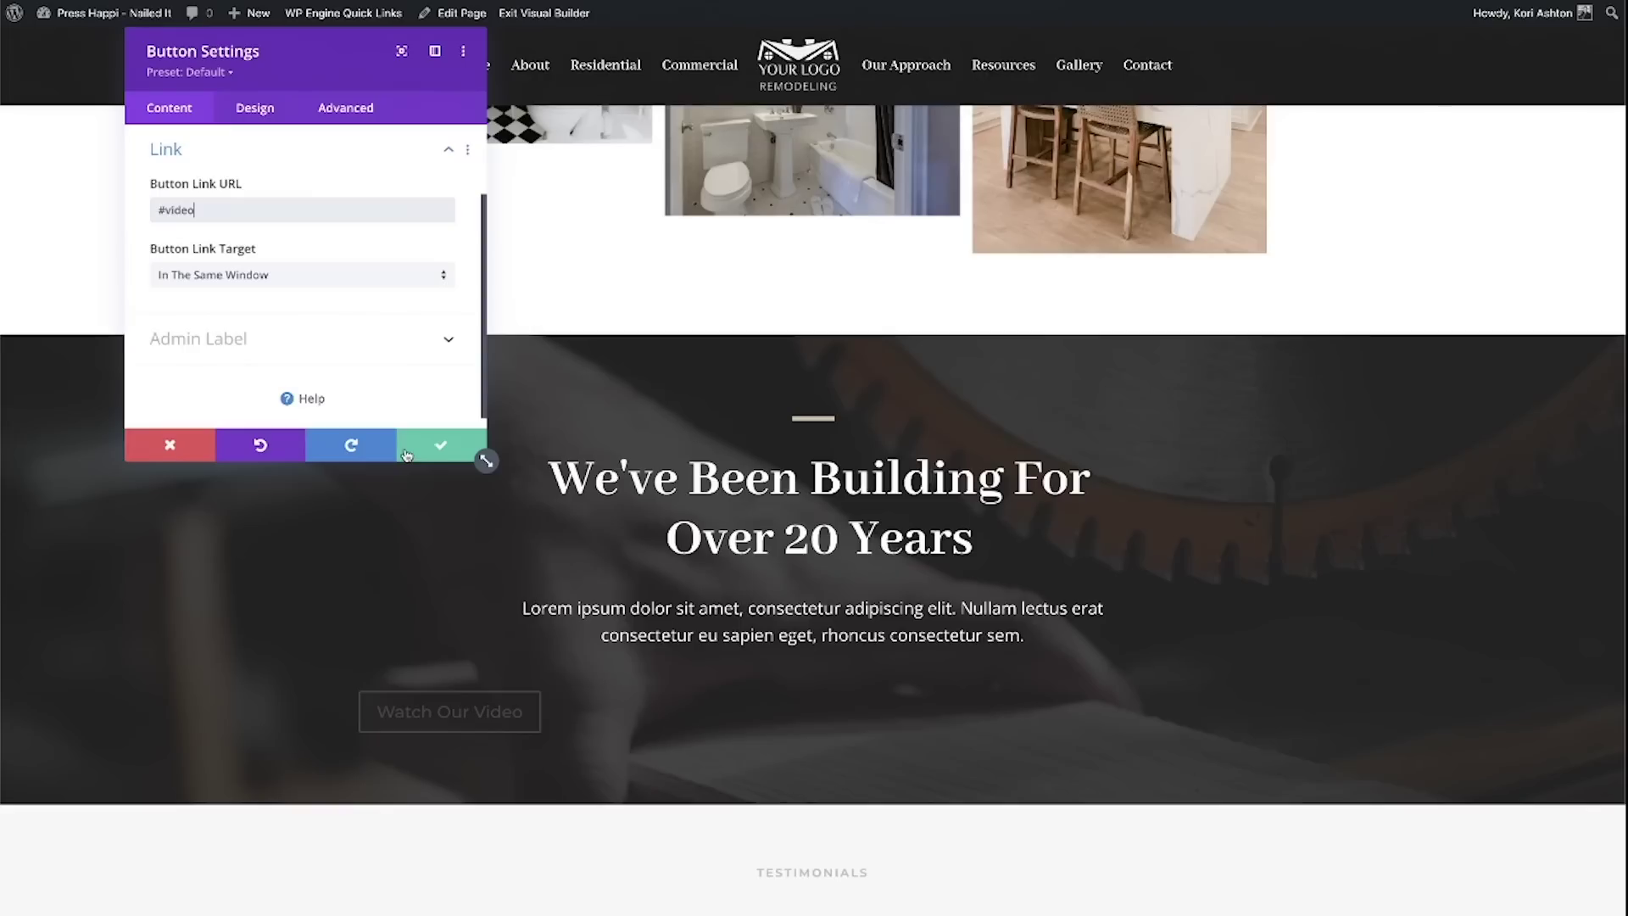
Step: Center the Watch Our Video button and enable custom styles with white text and border
{"action": "left_click", "coordinate": [242, 110]}
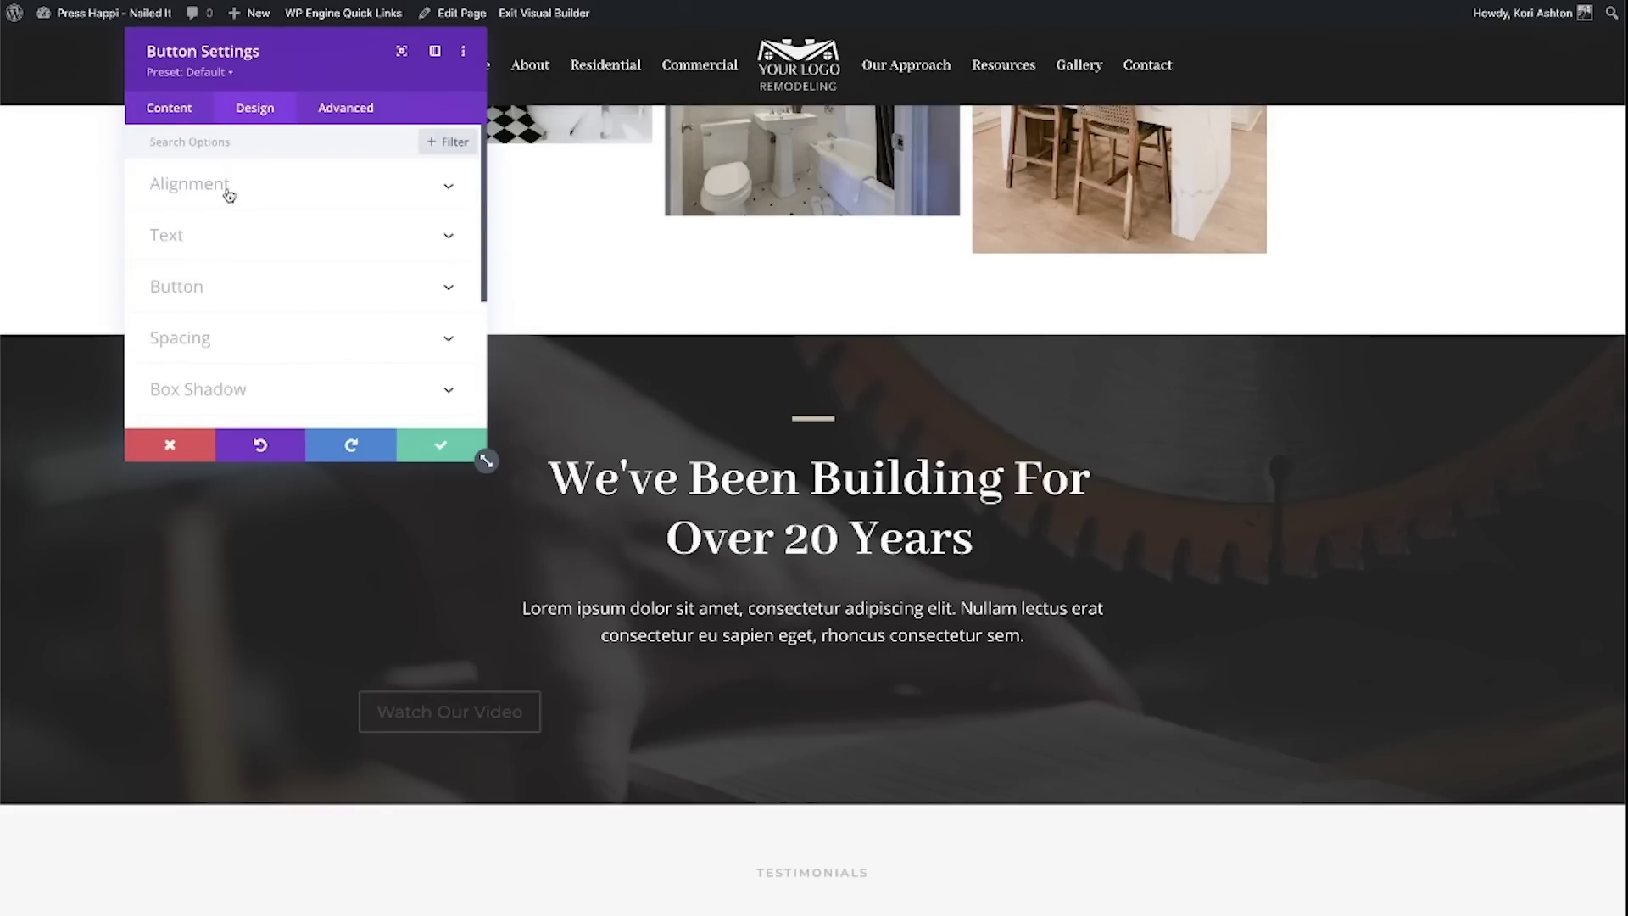
{"action": "left_click", "coordinate": [227, 188]}
{"action": "left_click", "coordinate": [297, 245]}
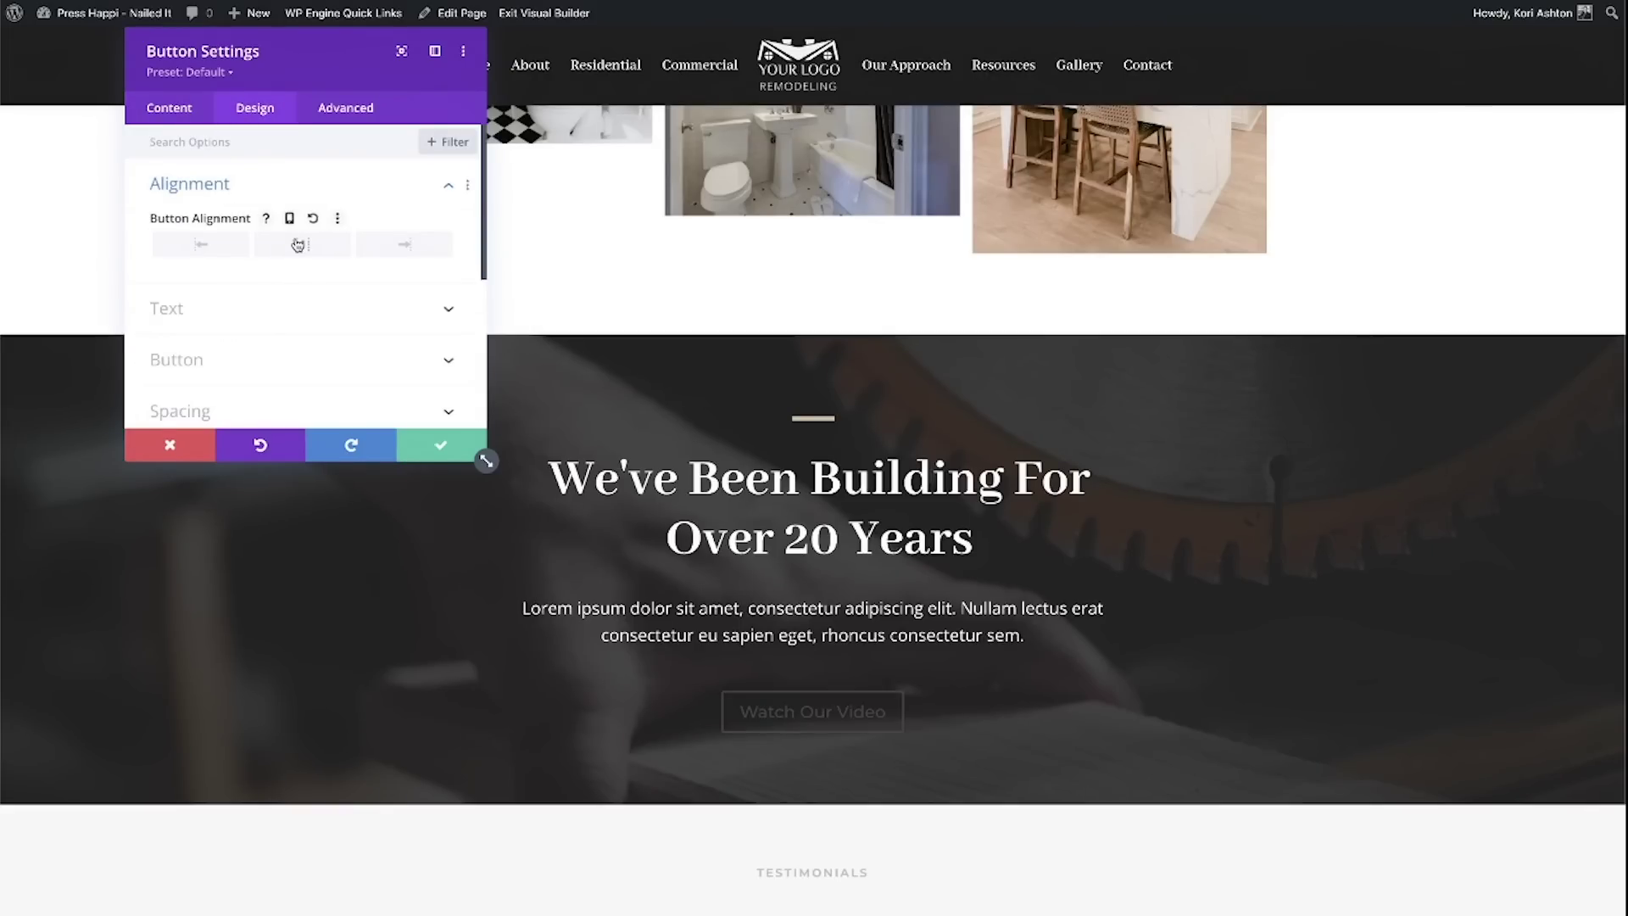
{"action": "left_click", "coordinate": [276, 362]}
{"action": "left_click", "coordinate": [174, 223]}
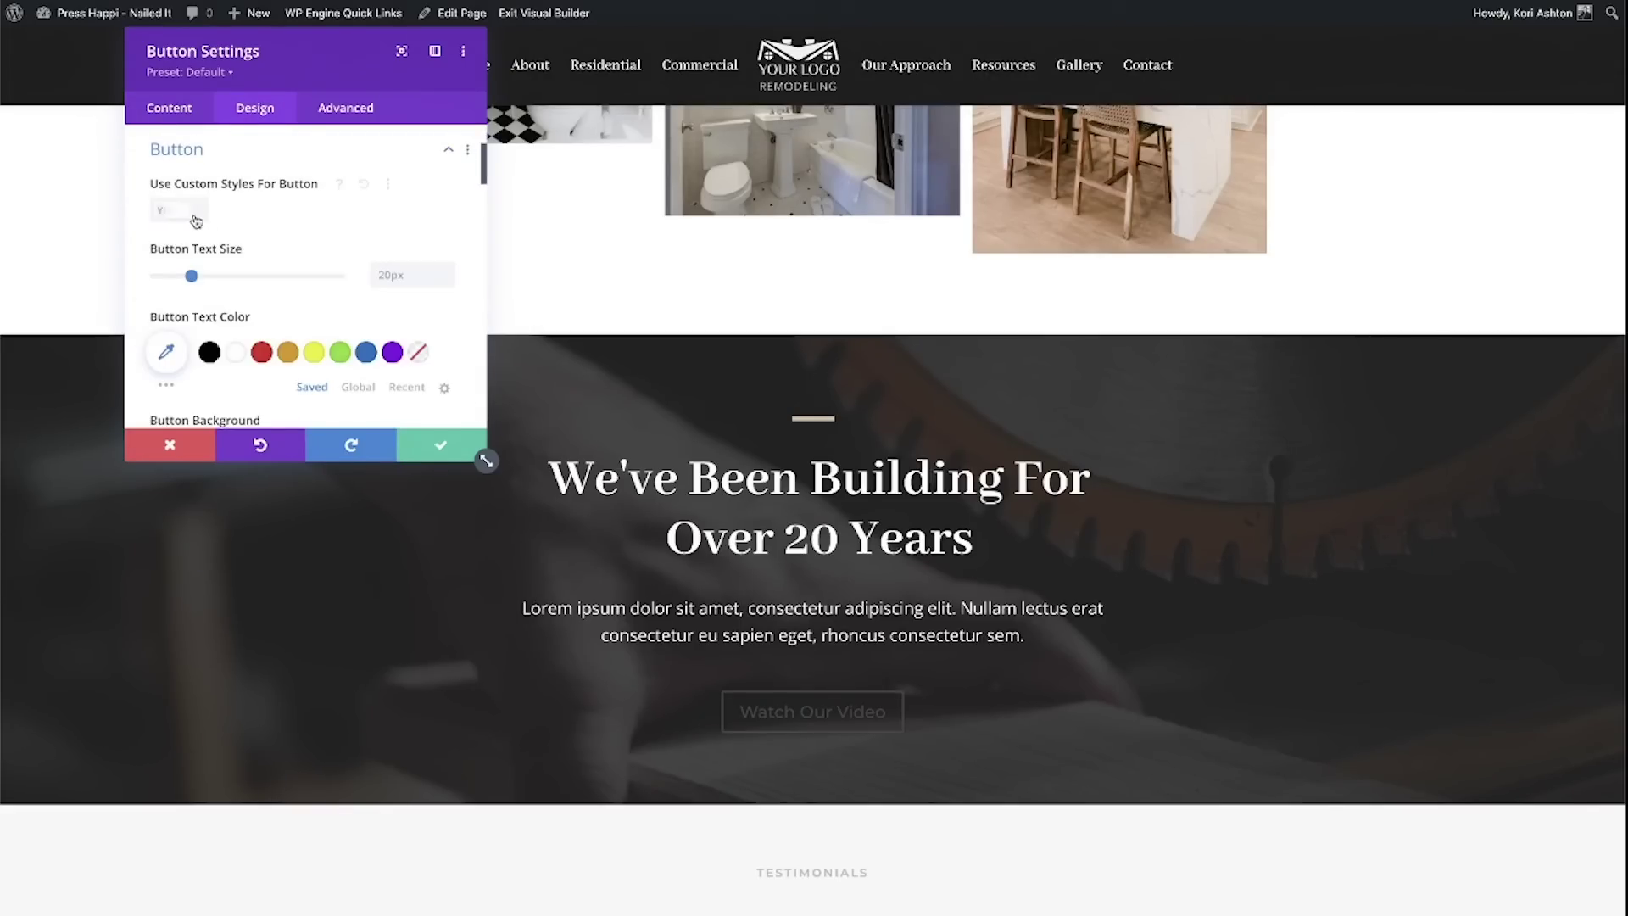
{"action": "scroll", "coordinate": [283, 249], "scroll_direction": "down", "scroll_amount": 1}
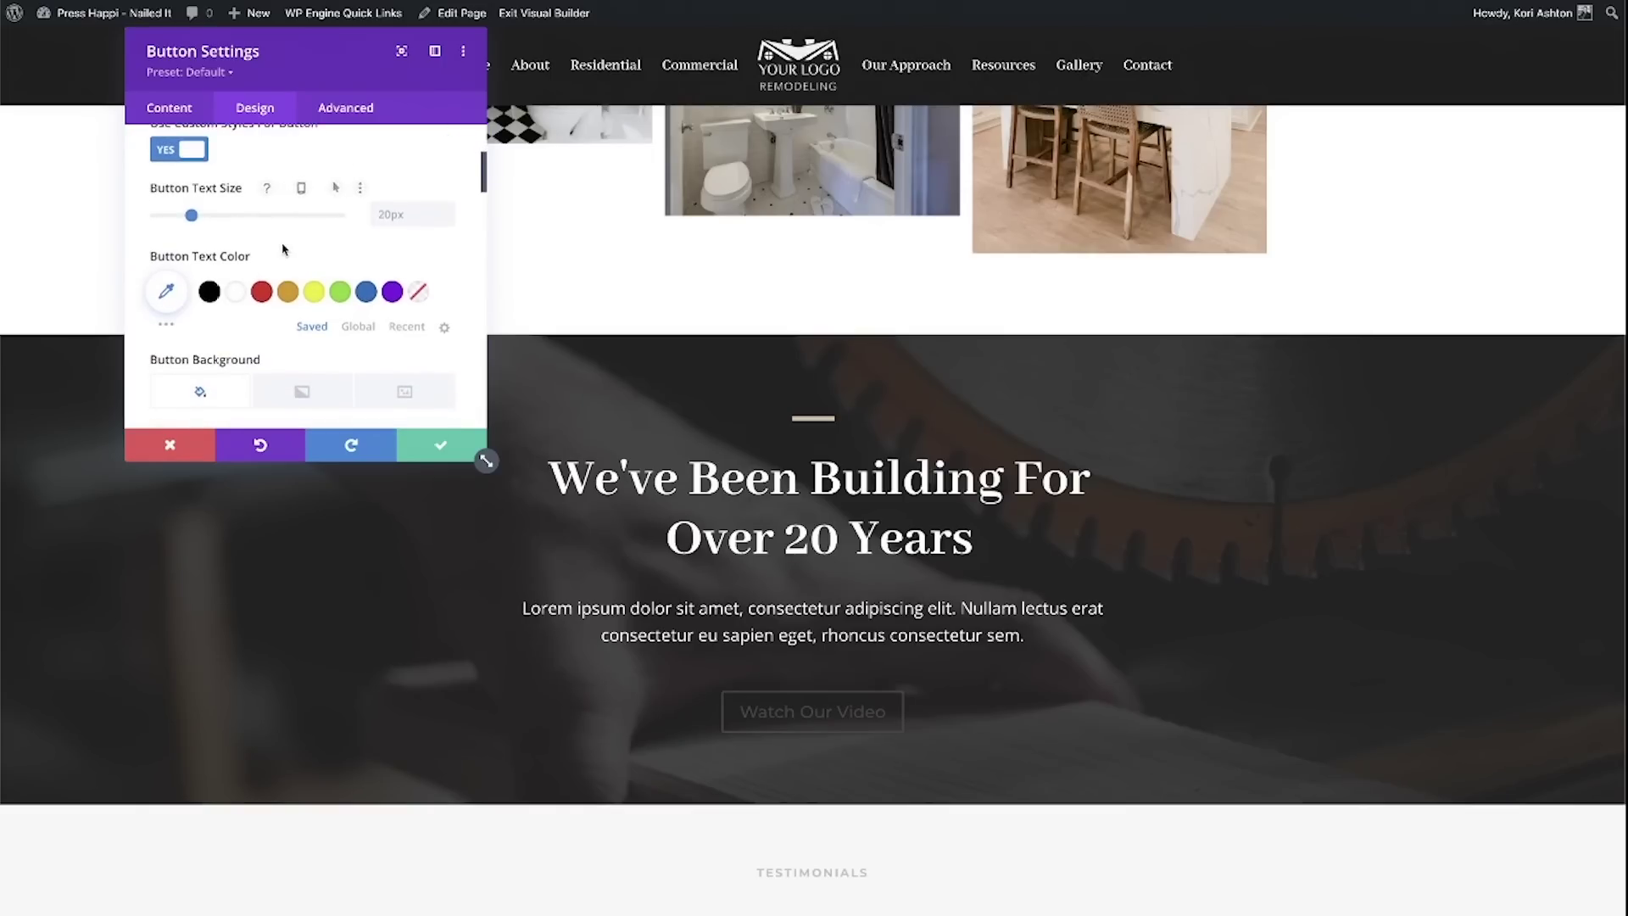
{"action": "left_click", "coordinate": [236, 292]}
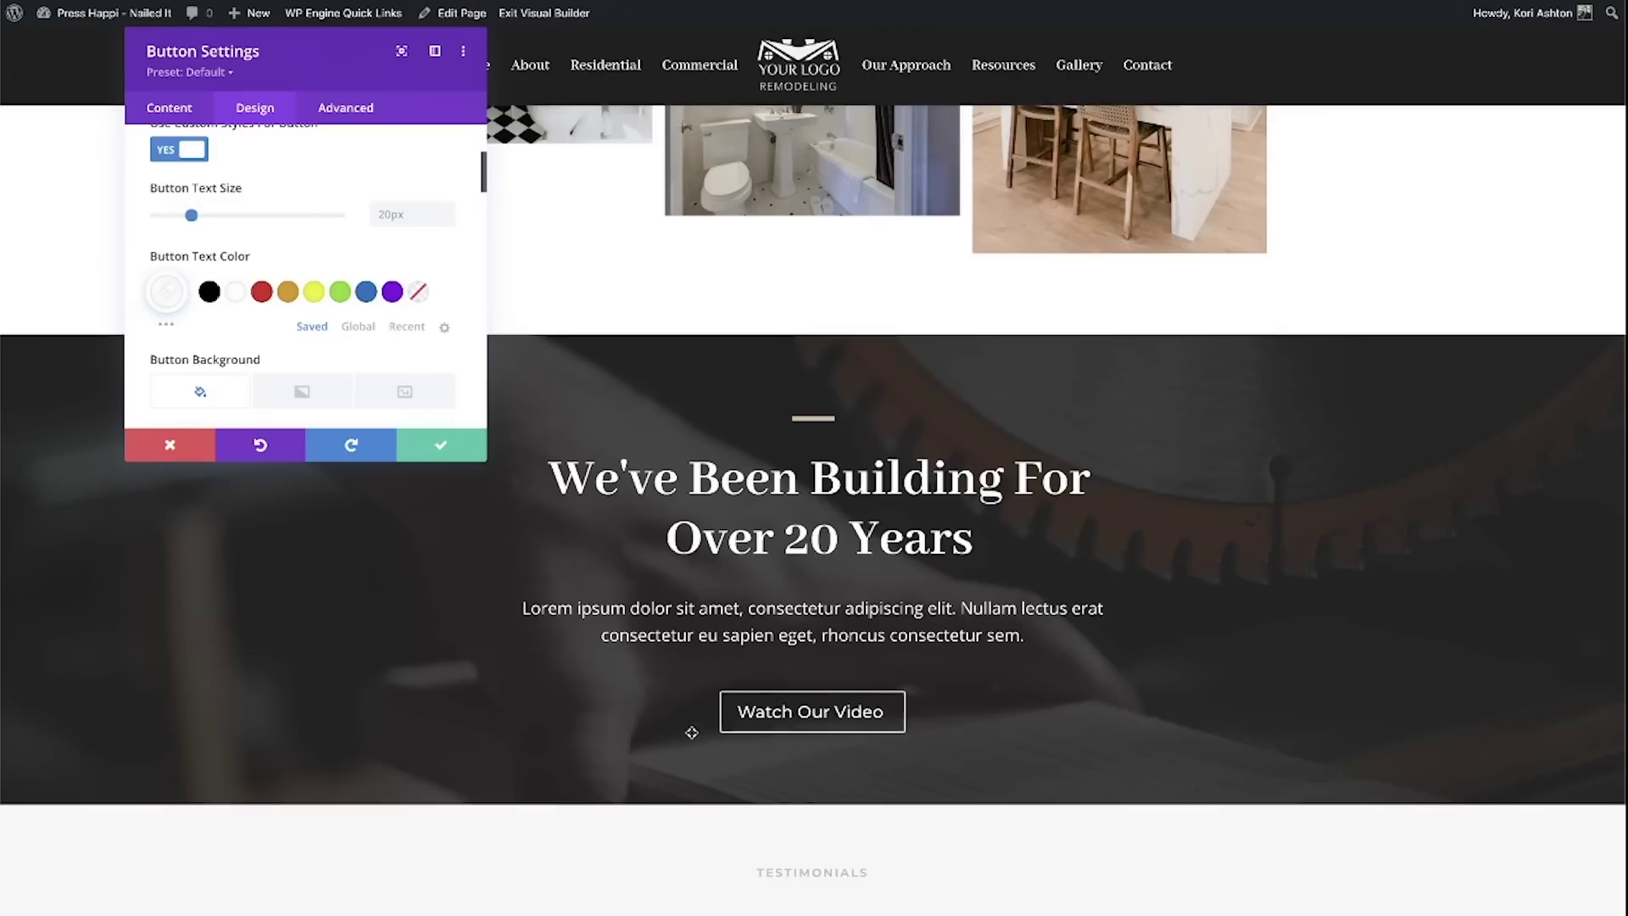
{"action": "left_click", "coordinate": [429, 454]}
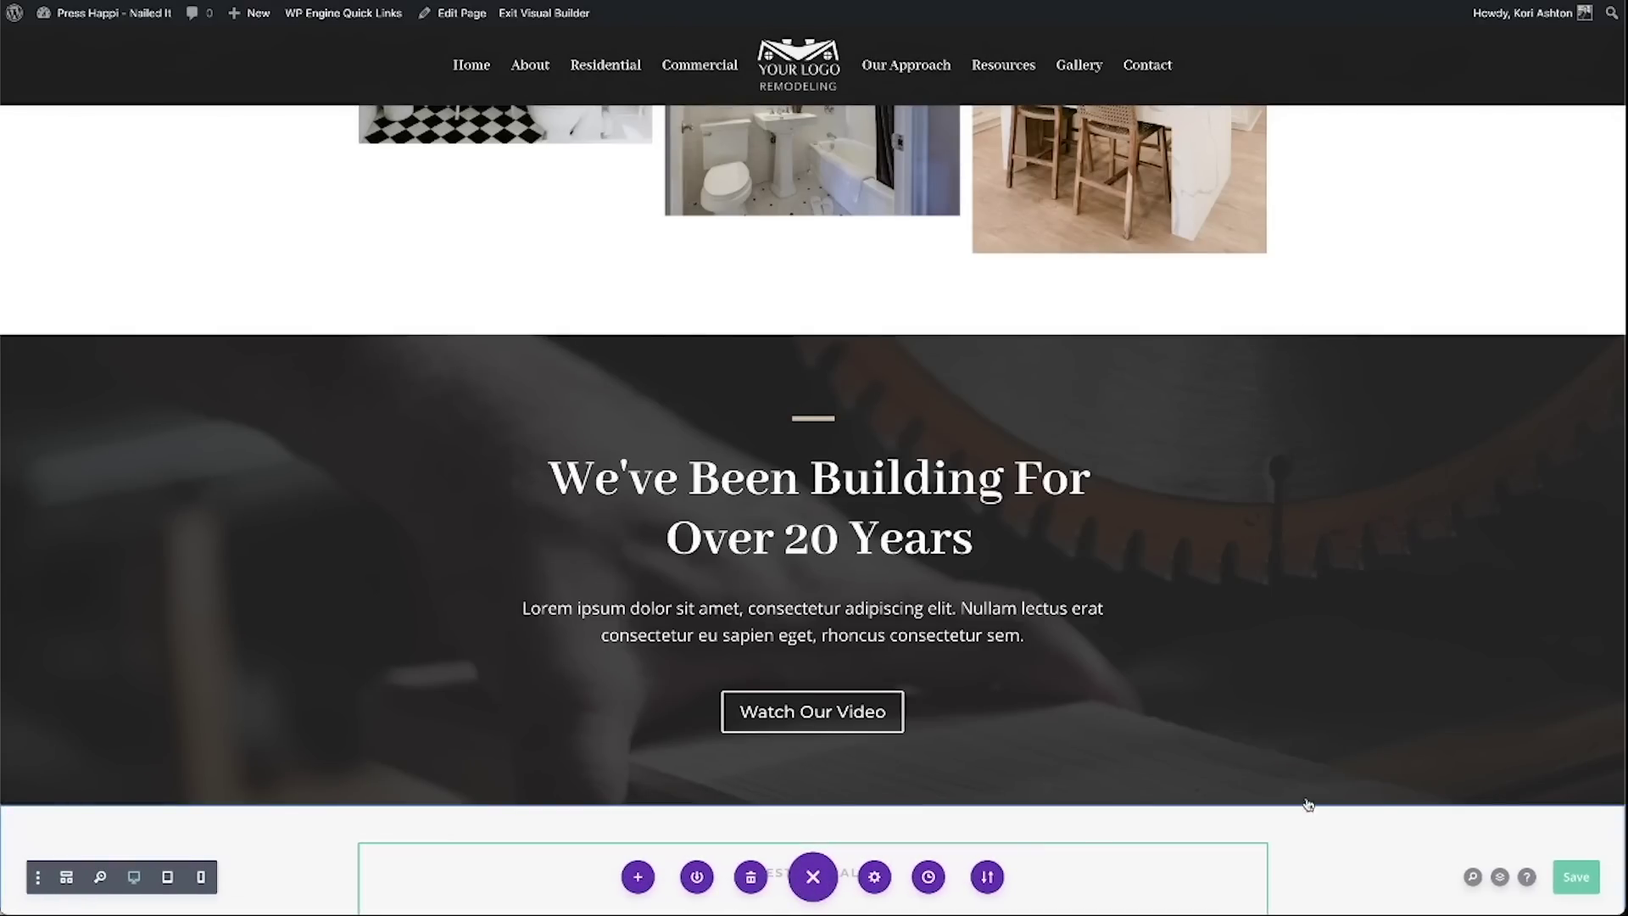
Step: Save the Home page and exit Visual Builder to the live page
{"action": "left_click", "coordinate": [1577, 882]}
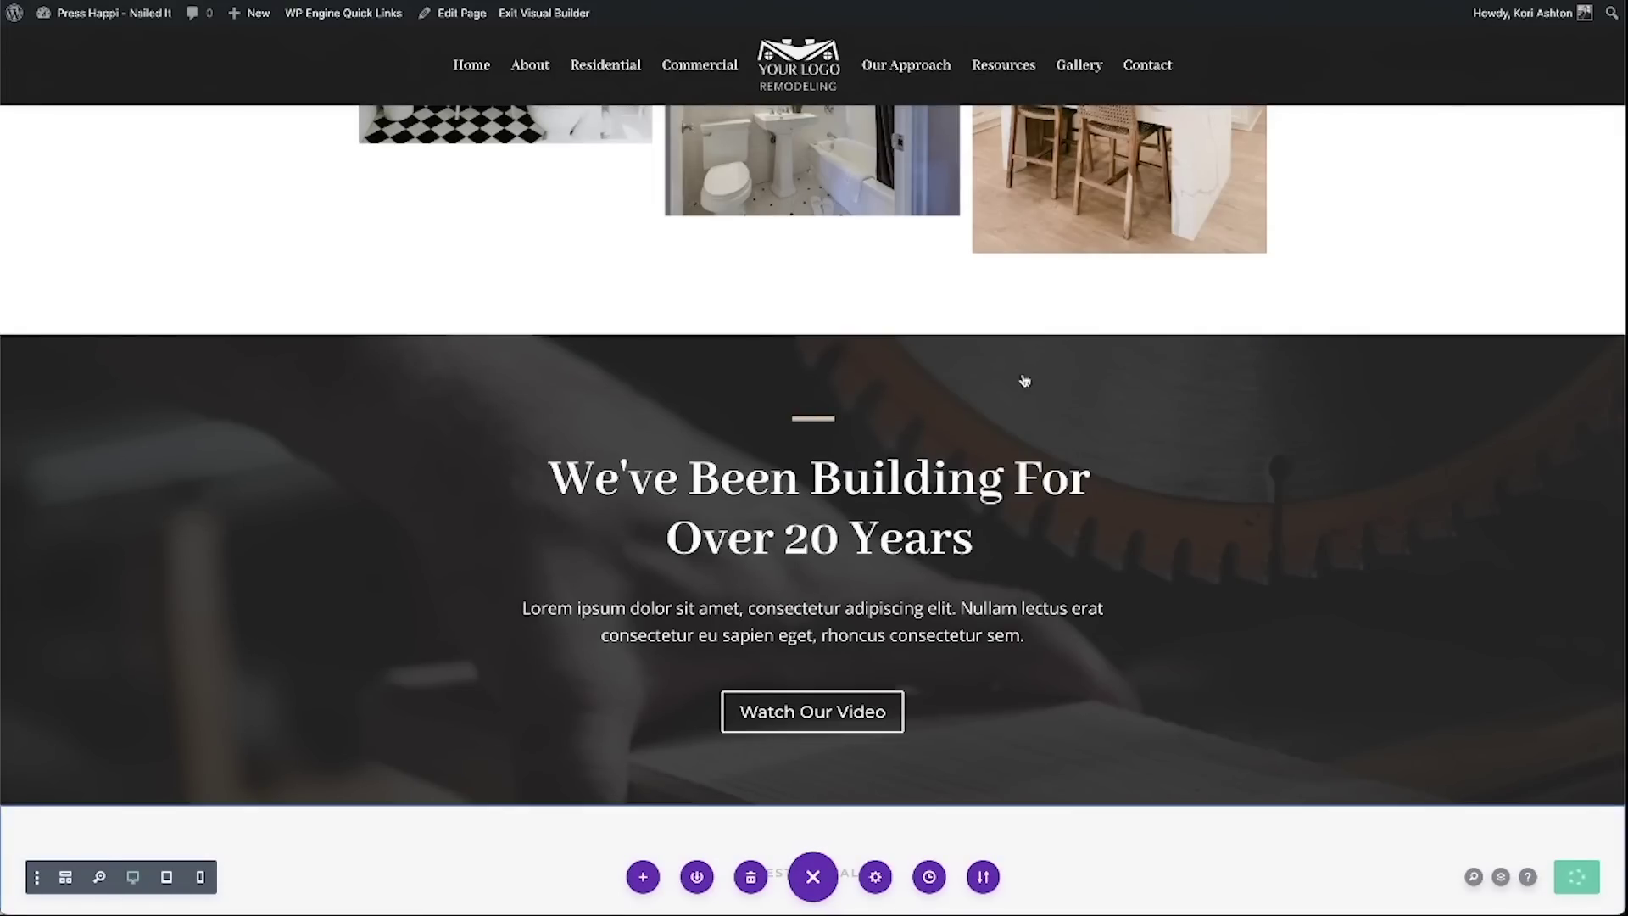
{"action": "left_click", "coordinate": [525, 17]}
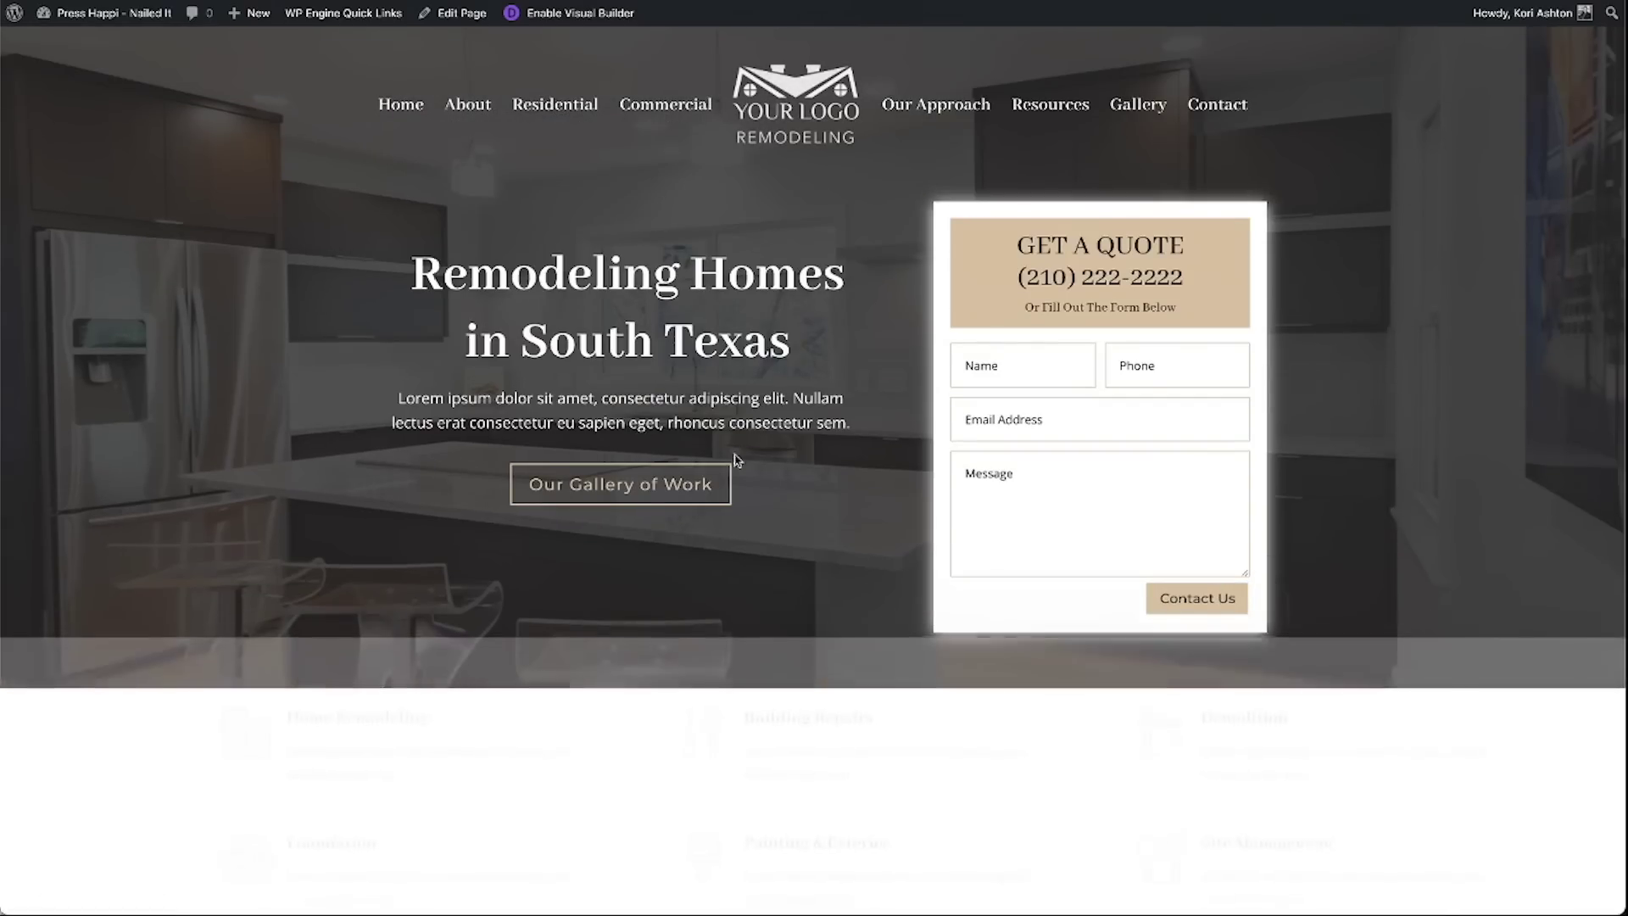
{"action": "scroll", "coordinate": [839, 605], "scroll_direction": "down", "scroll_amount": 3}
{"action": "scroll", "coordinate": [839, 604], "scroll_direction": "down", "scroll_amount": 15}
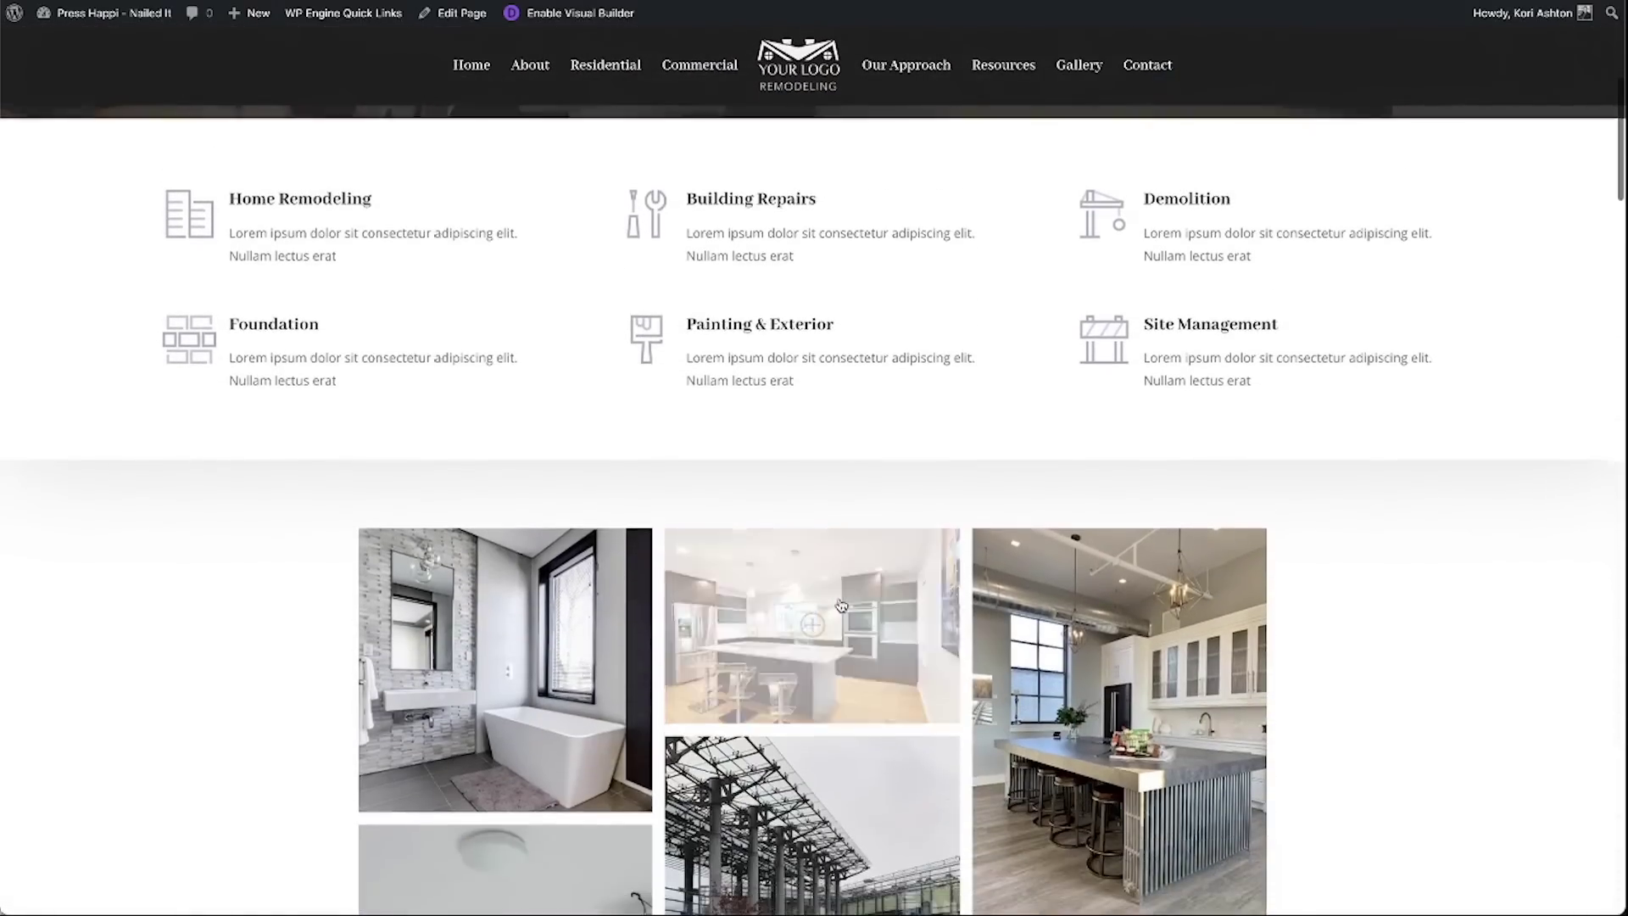
{"action": "scroll", "coordinate": [839, 604], "scroll_direction": "down", "scroll_amount": 5}
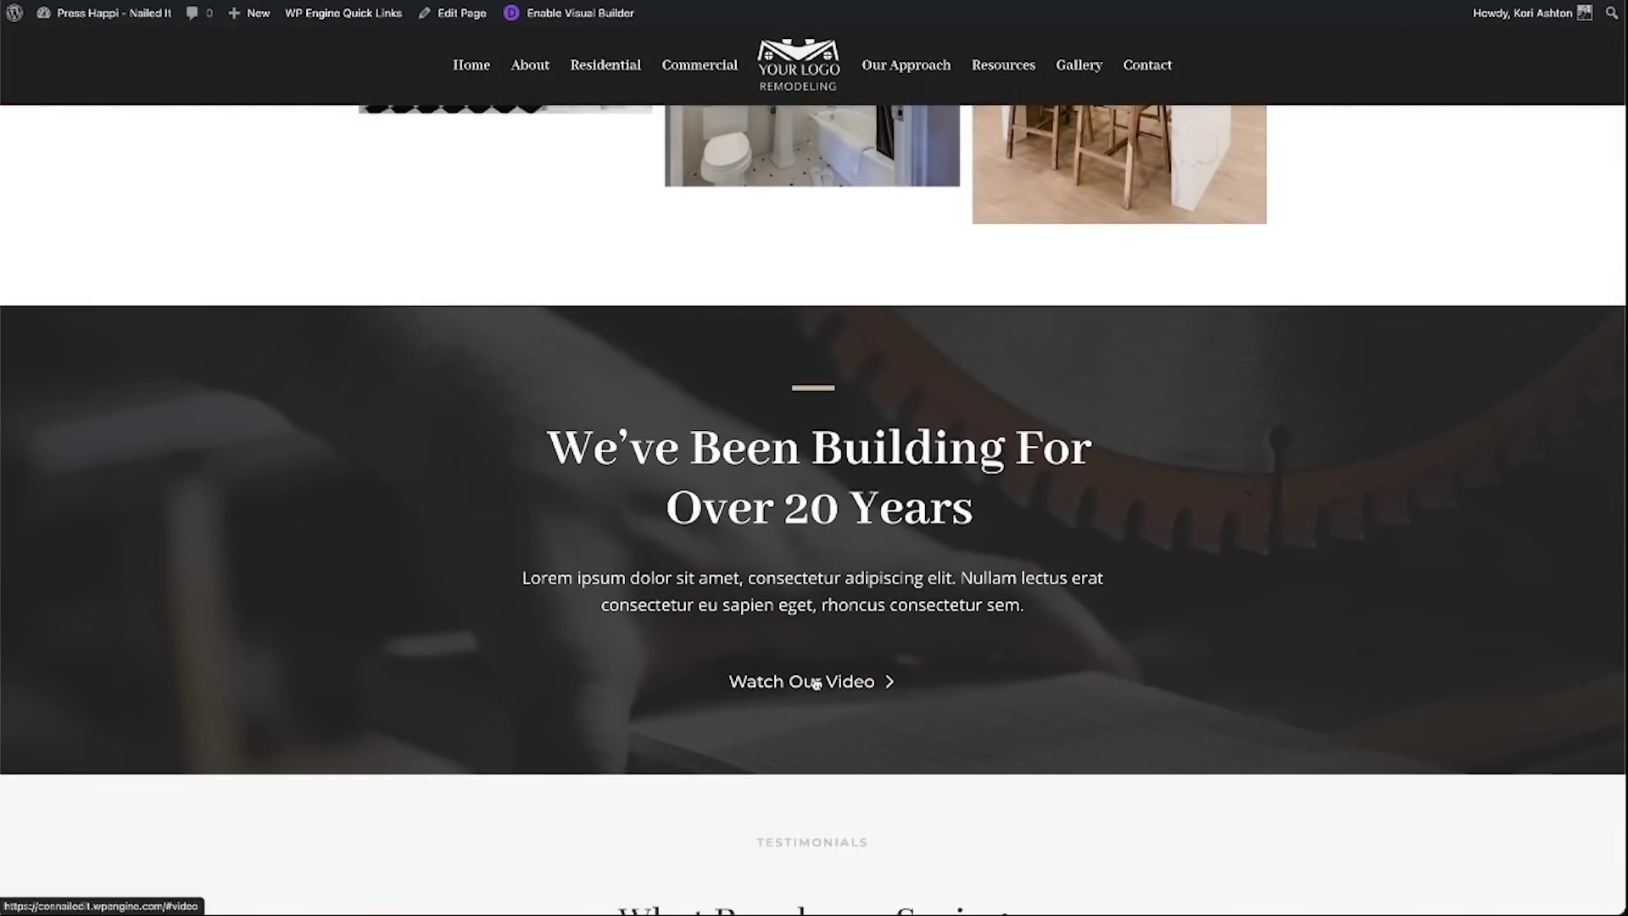
Step: Check that Watch Our Video opens the YouTube popup, then close it
{"action": "left_click", "coordinate": [818, 686]}
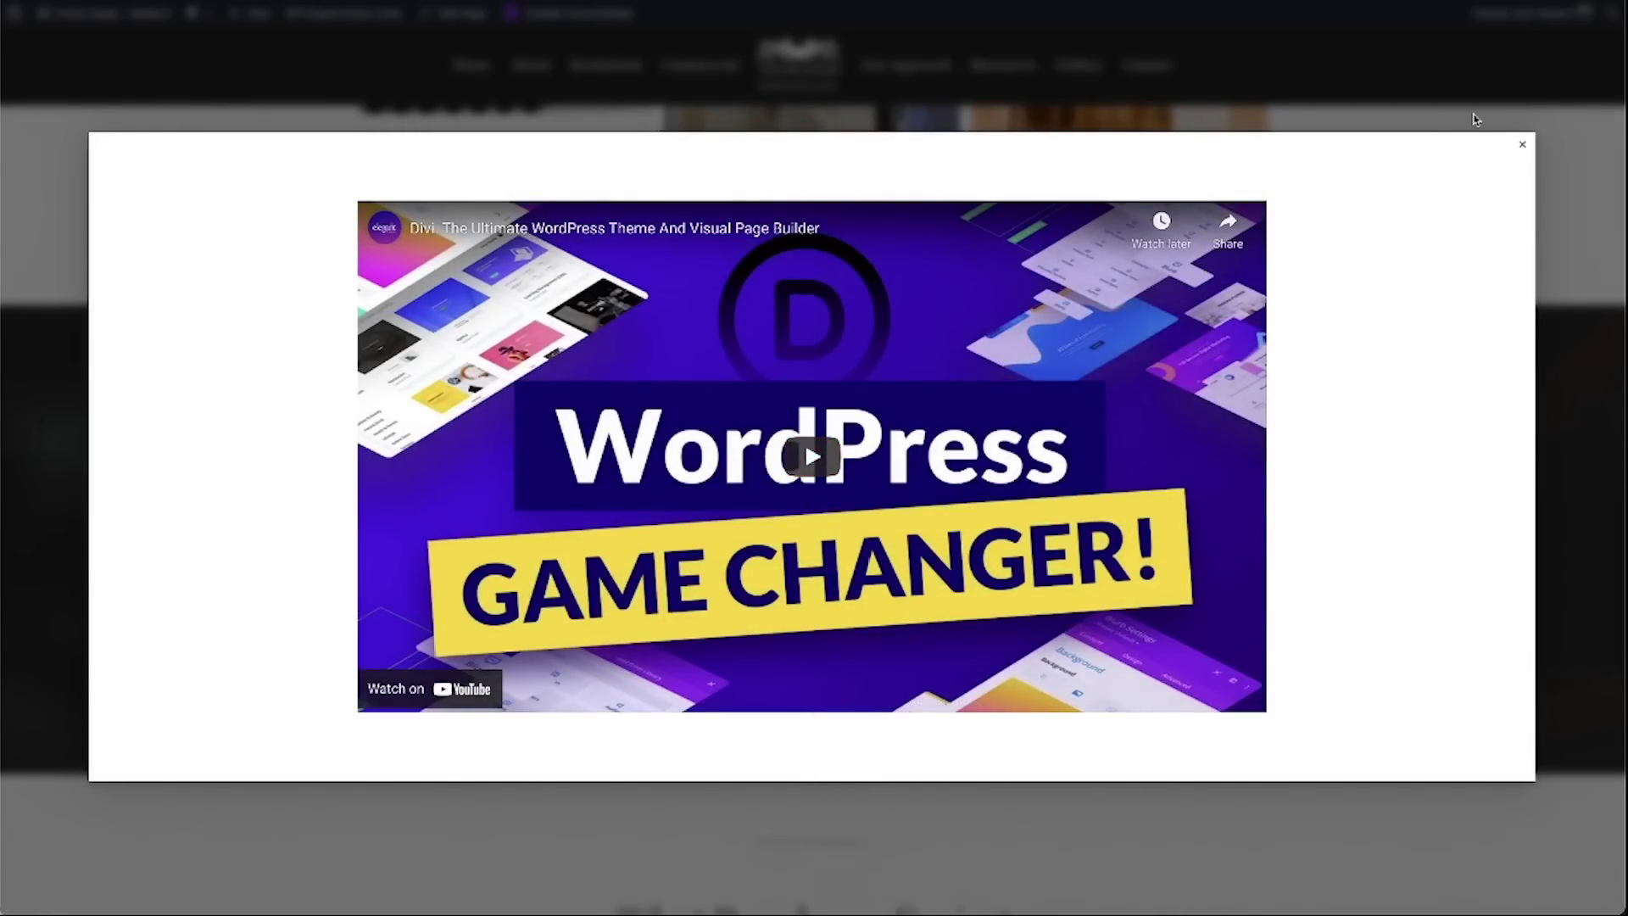
{"action": "left_click", "coordinate": [1523, 149]}
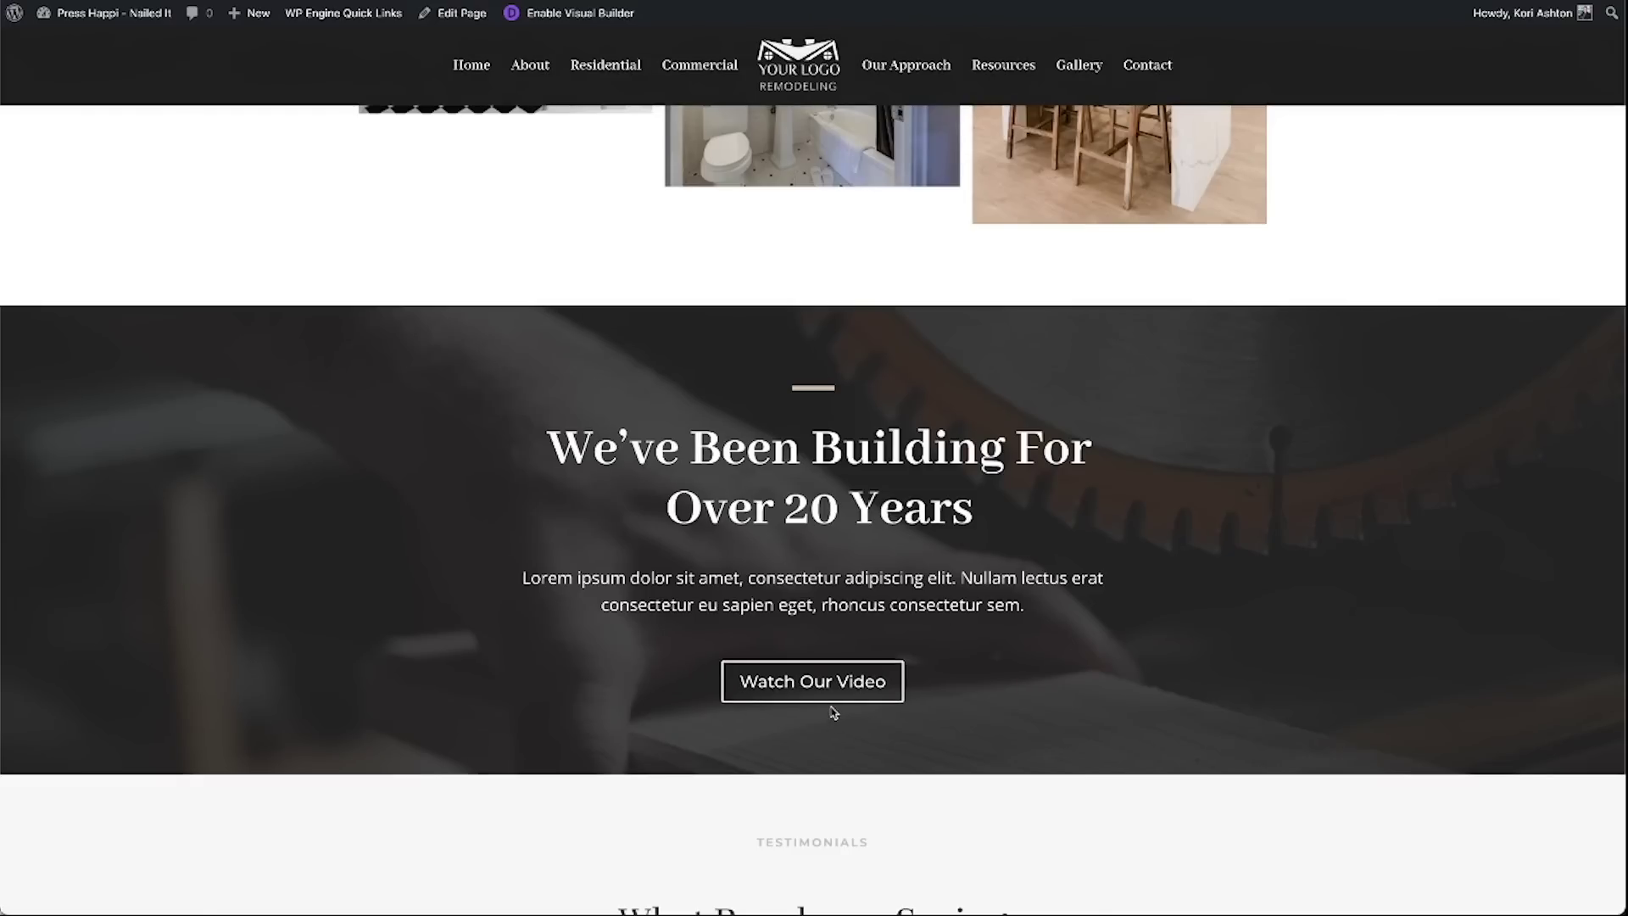
{"action": "scroll", "coordinate": [828, 696], "scroll_direction": "up", "scroll_amount": 15}
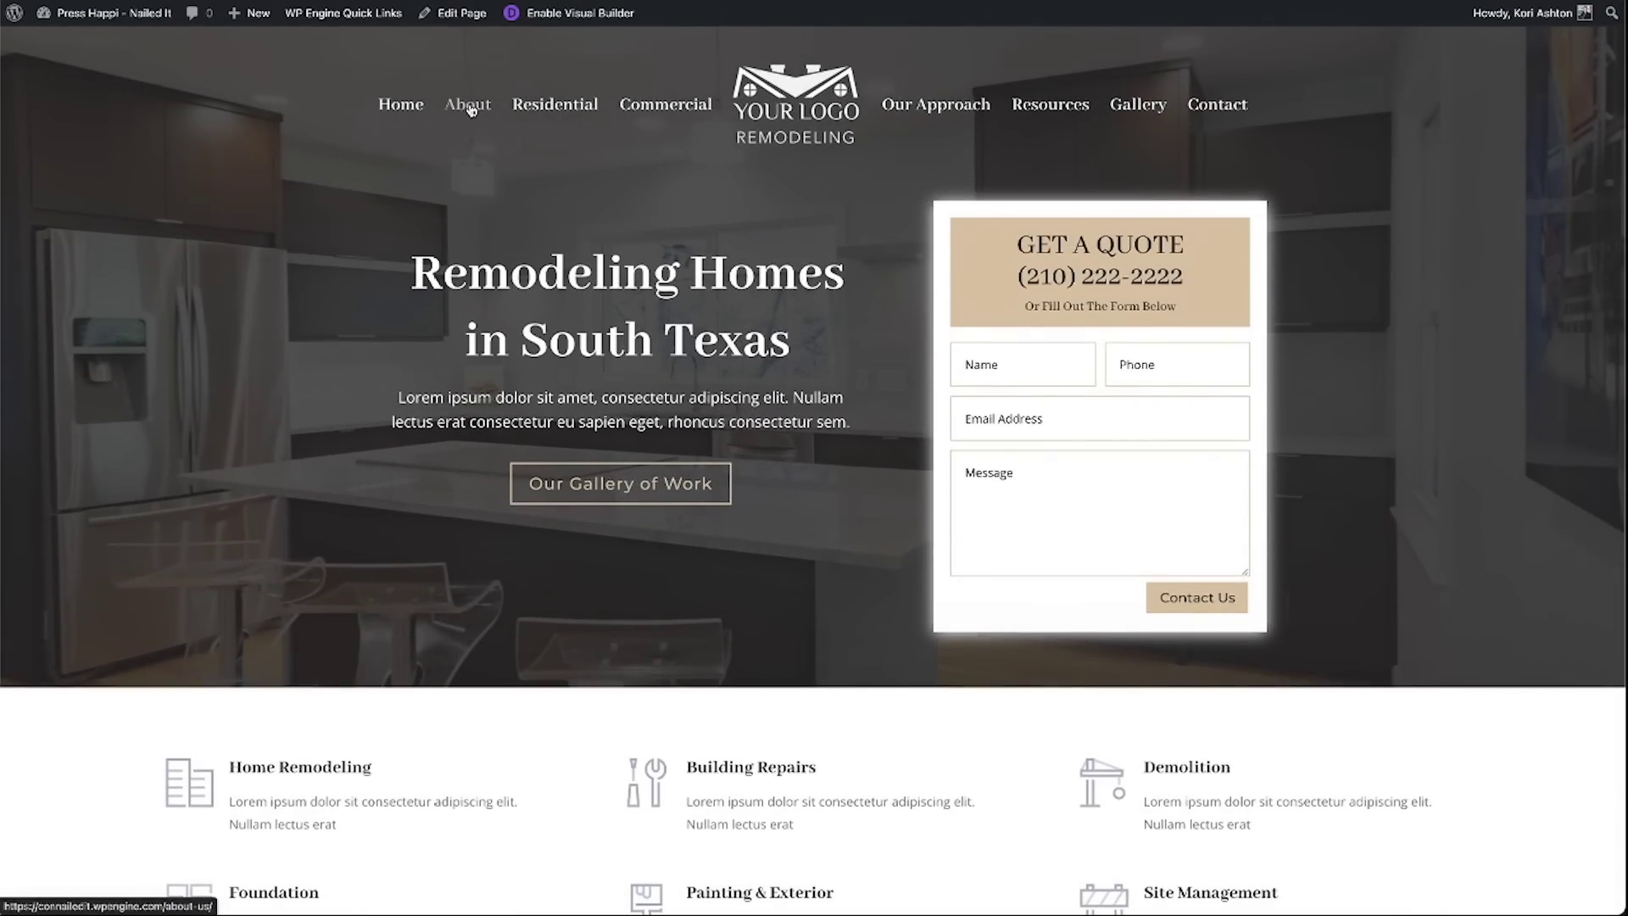
Step: Open the About page and scroll down to the Our Focus Today section
{"action": "left_click", "coordinate": [469, 105]}
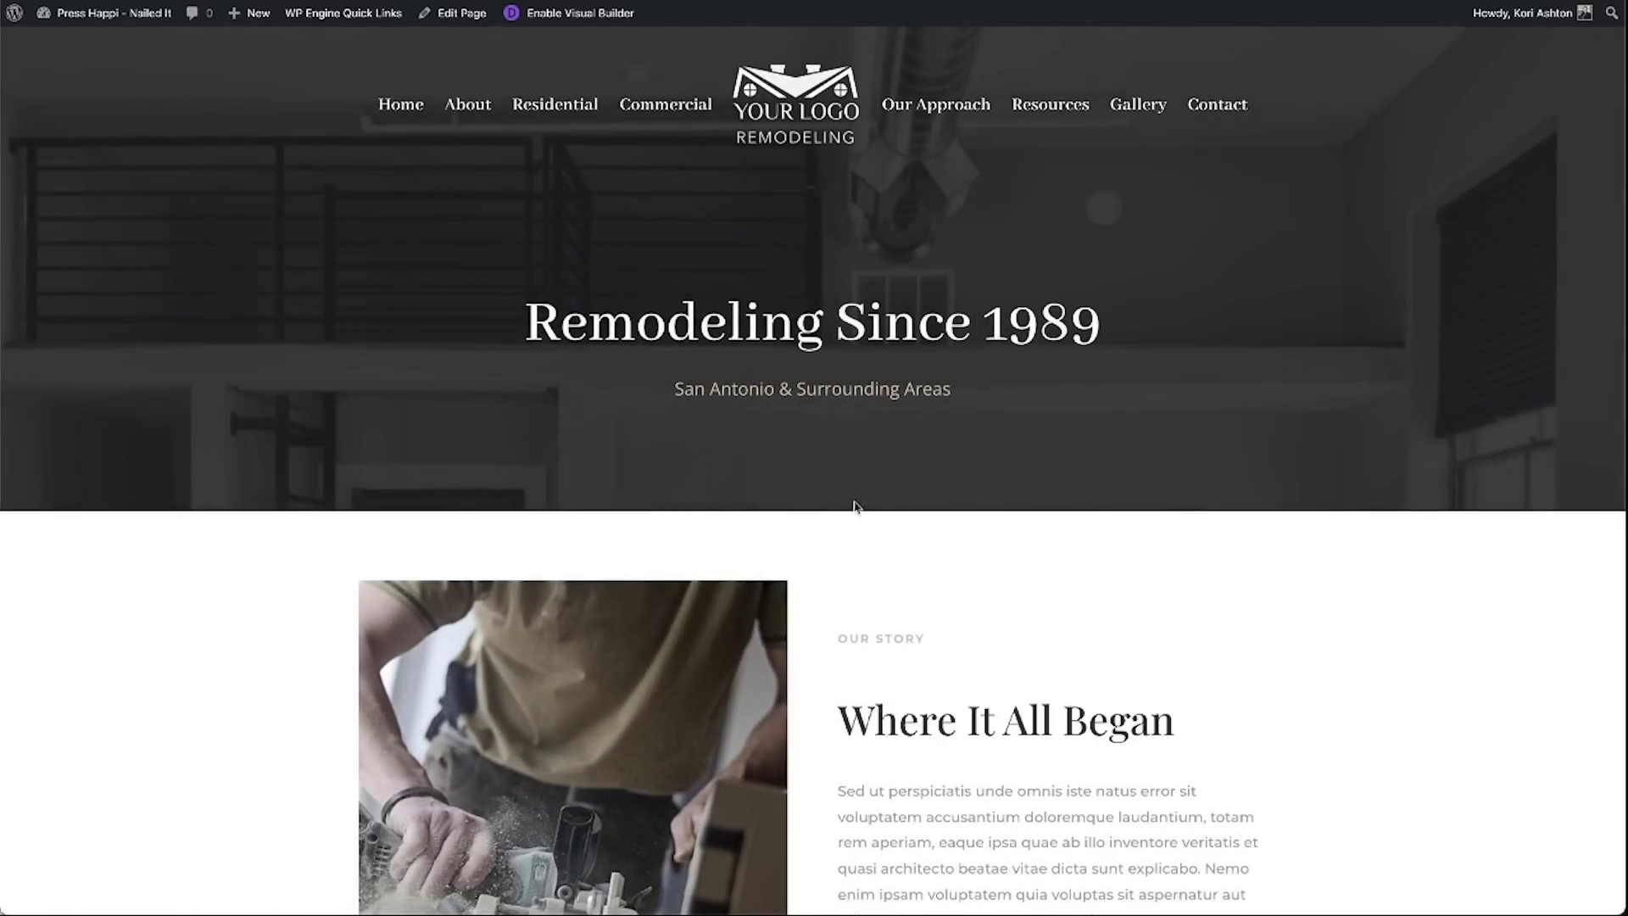
{"action": "scroll", "coordinate": [853, 506], "scroll_direction": "down", "scroll_amount": 12}
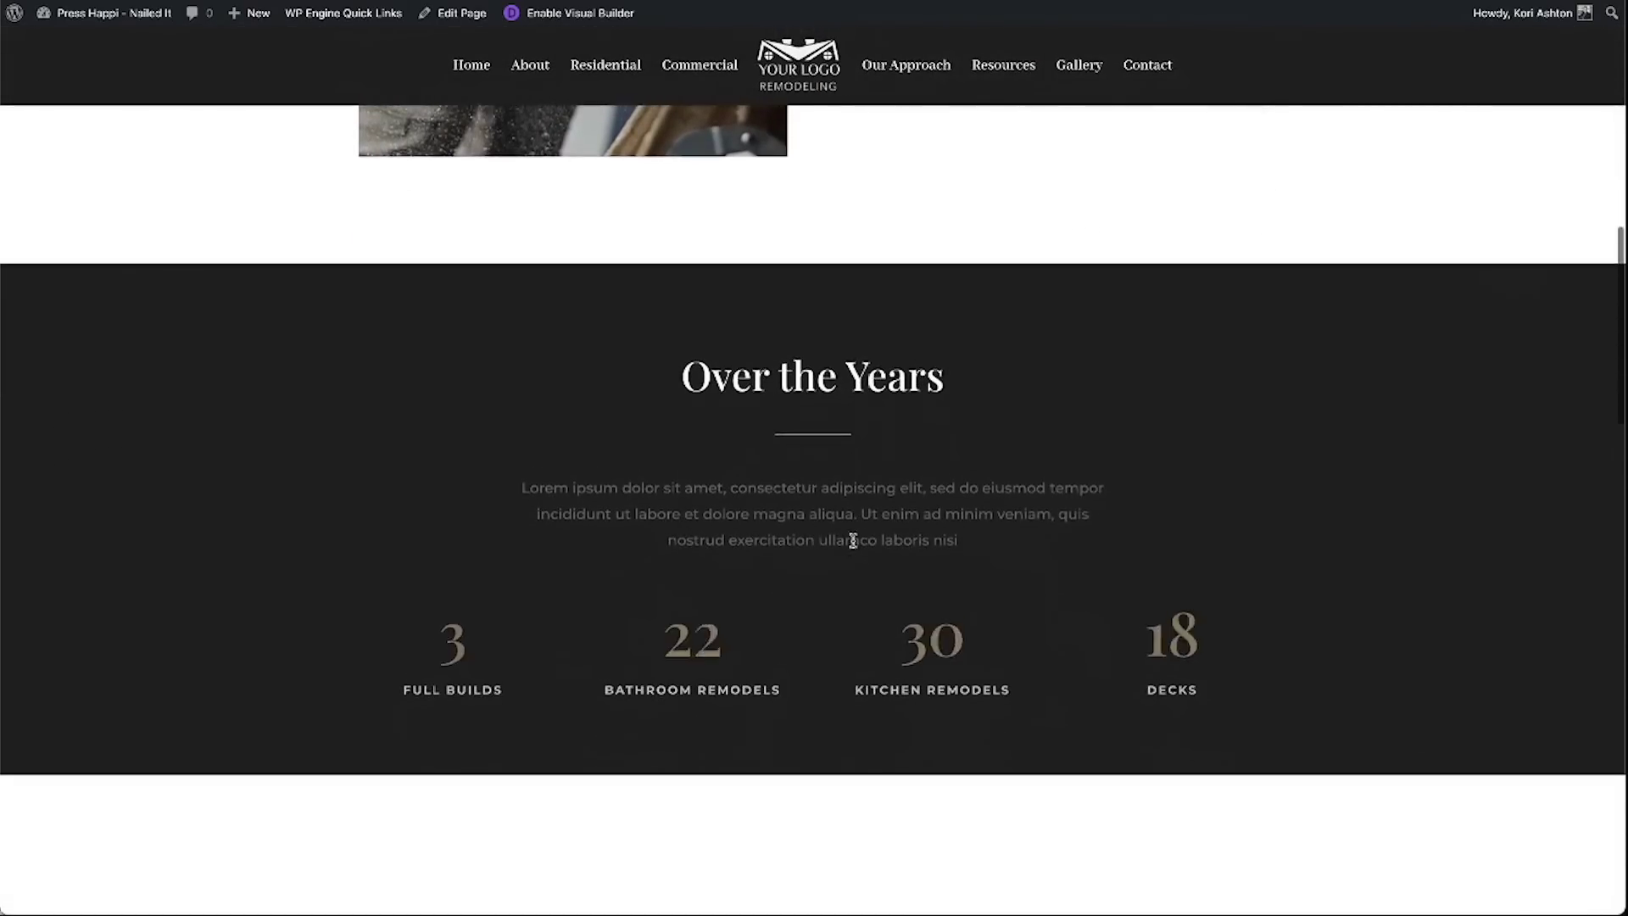
{"action": "scroll", "coordinate": [852, 540], "scroll_direction": "down", "scroll_amount": 9}
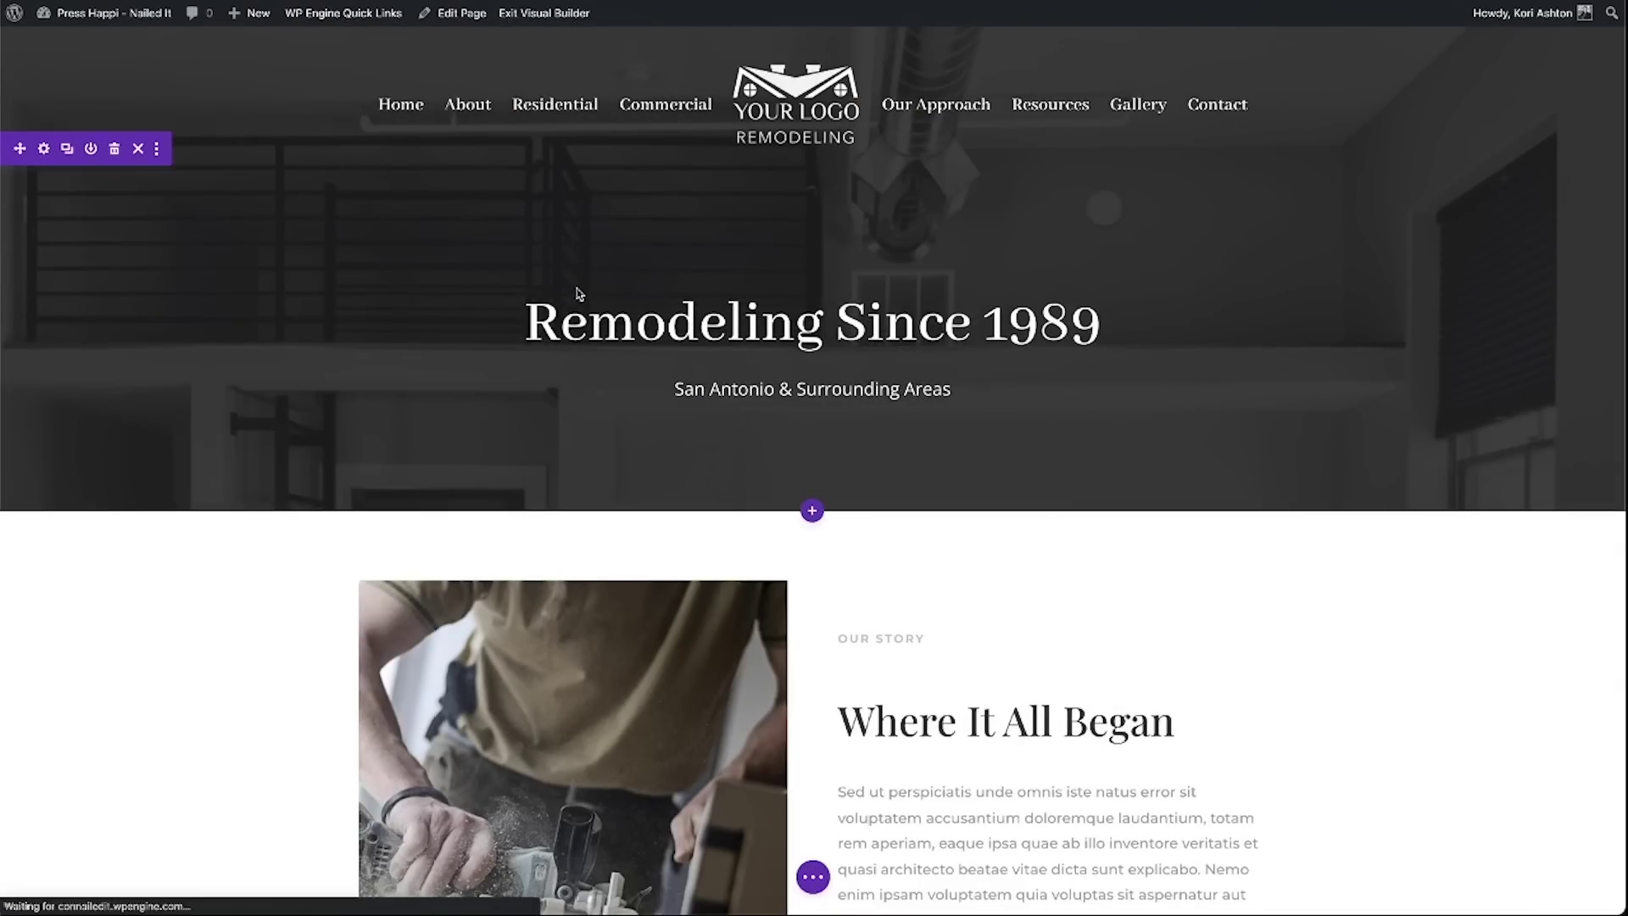
{"action": "scroll", "coordinate": [632, 669], "scroll_direction": "down", "scroll_amount": 8}
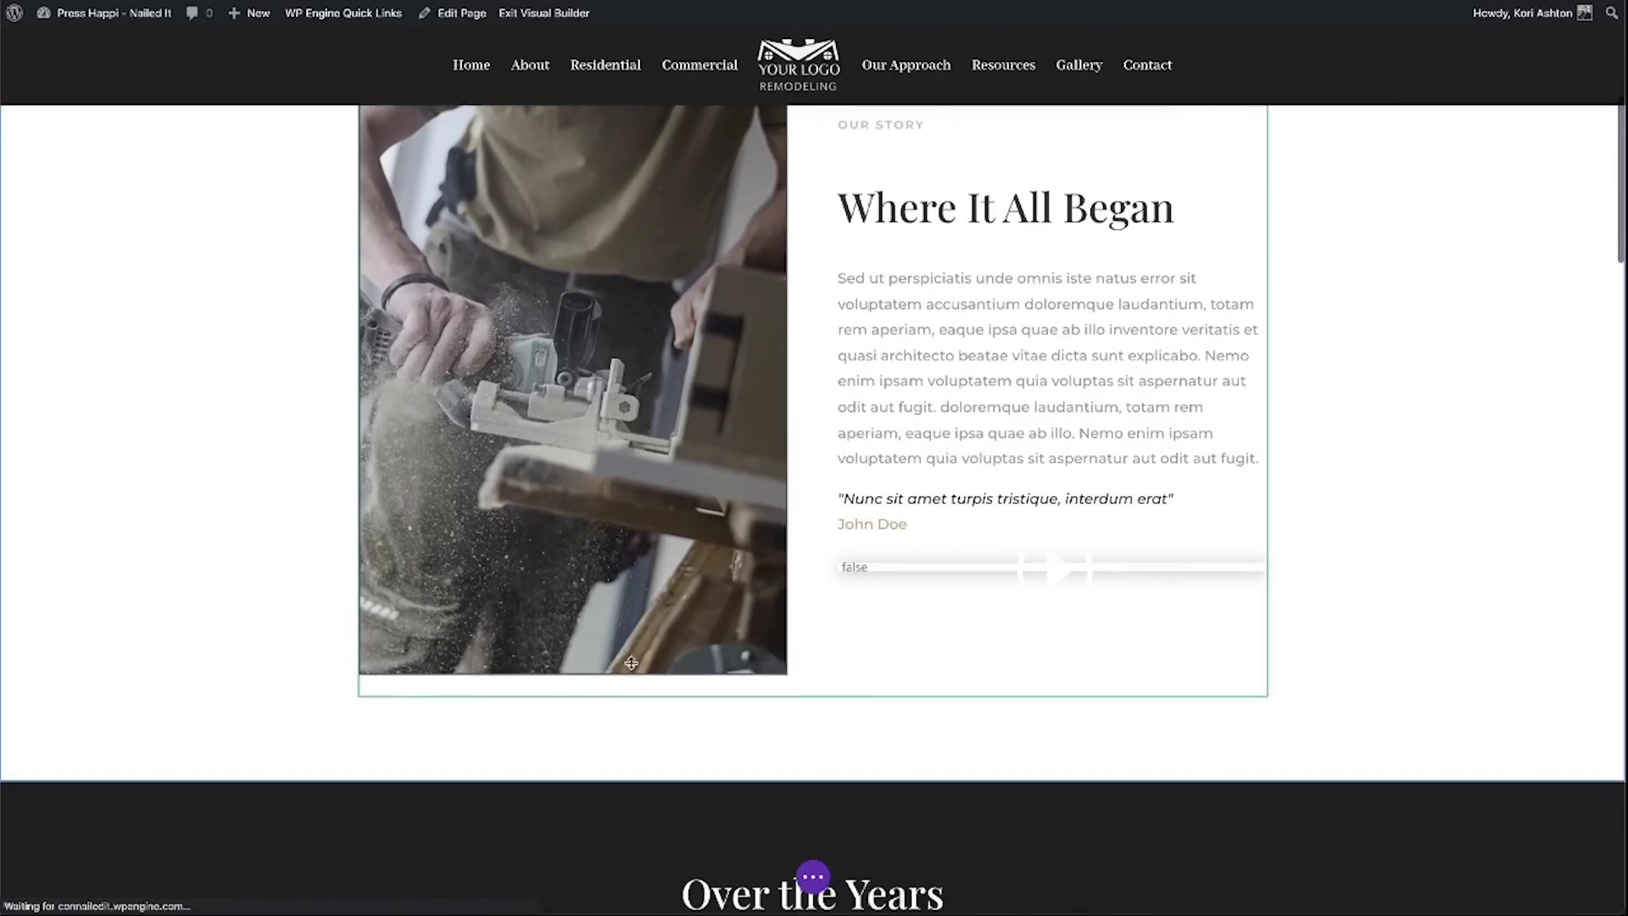
{"action": "scroll", "coordinate": [632, 669], "scroll_direction": "down", "scroll_amount": 7}
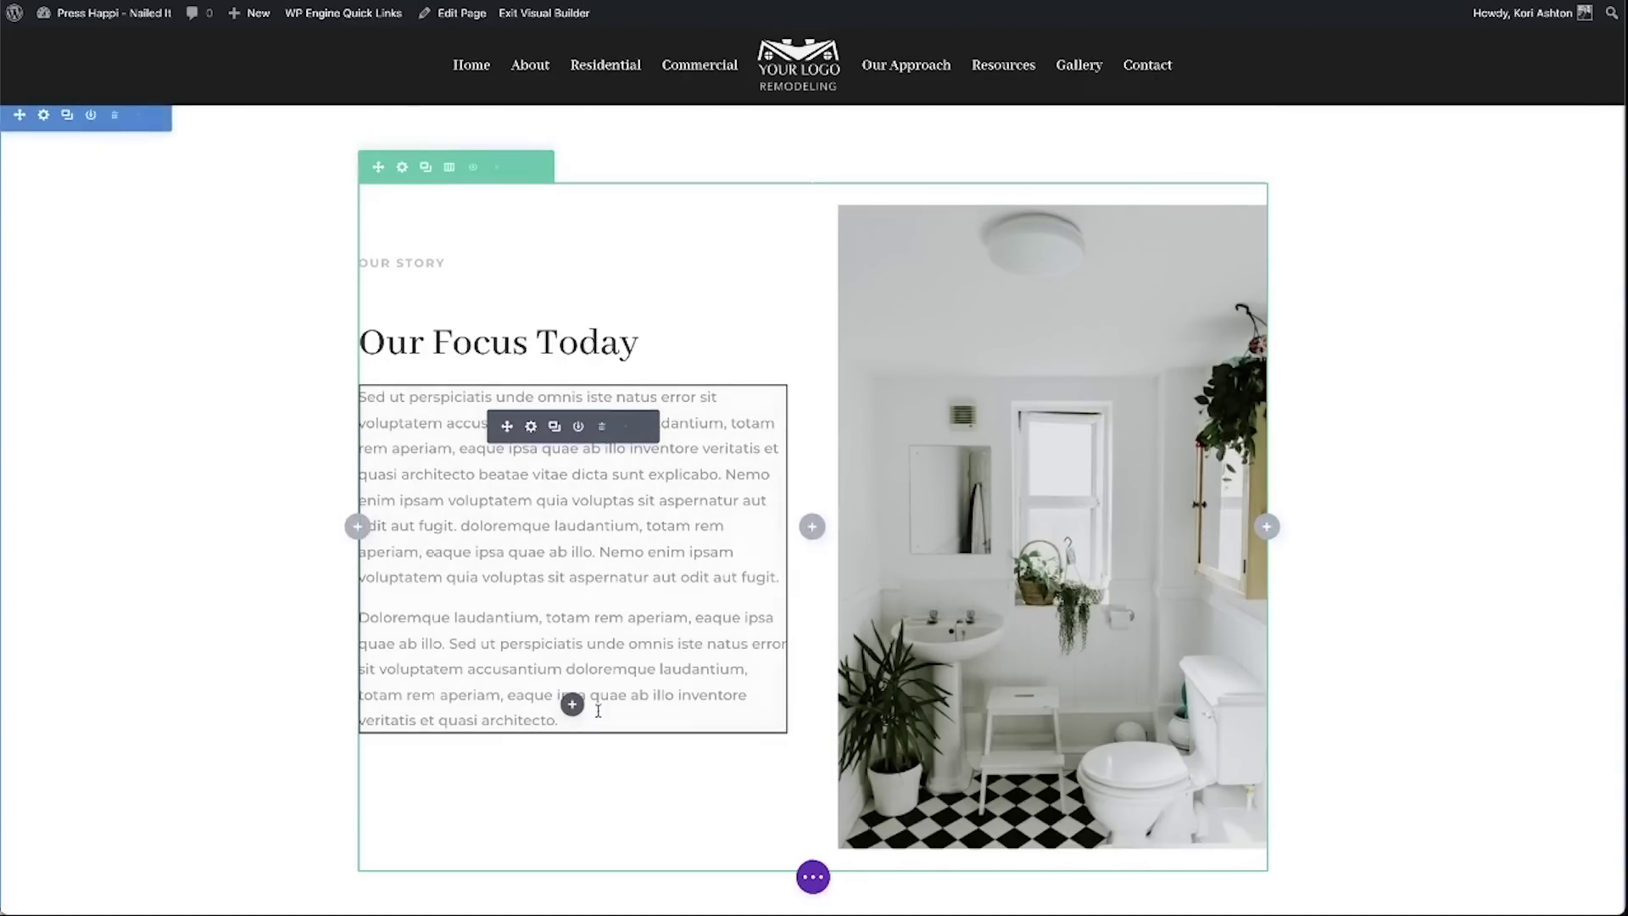
Step: Insert a Button labelled 'Watch Our Video' with link #video under Our Focus Today, then save
{"action": "left_click", "coordinate": [571, 704]}
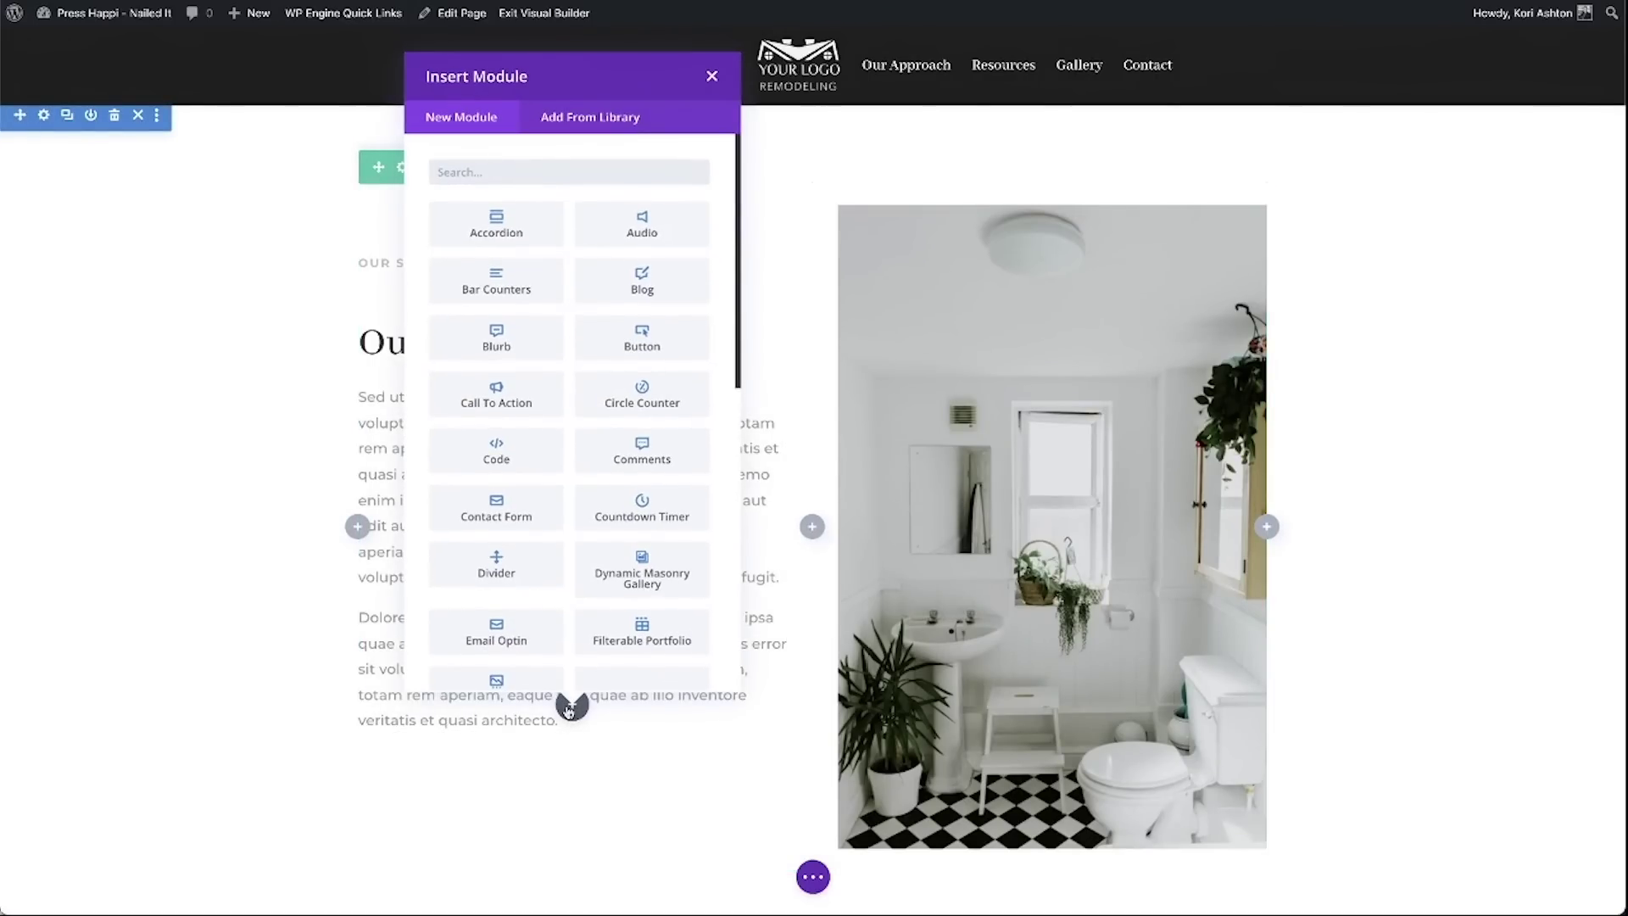
{"action": "left_click", "coordinate": [642, 335]}
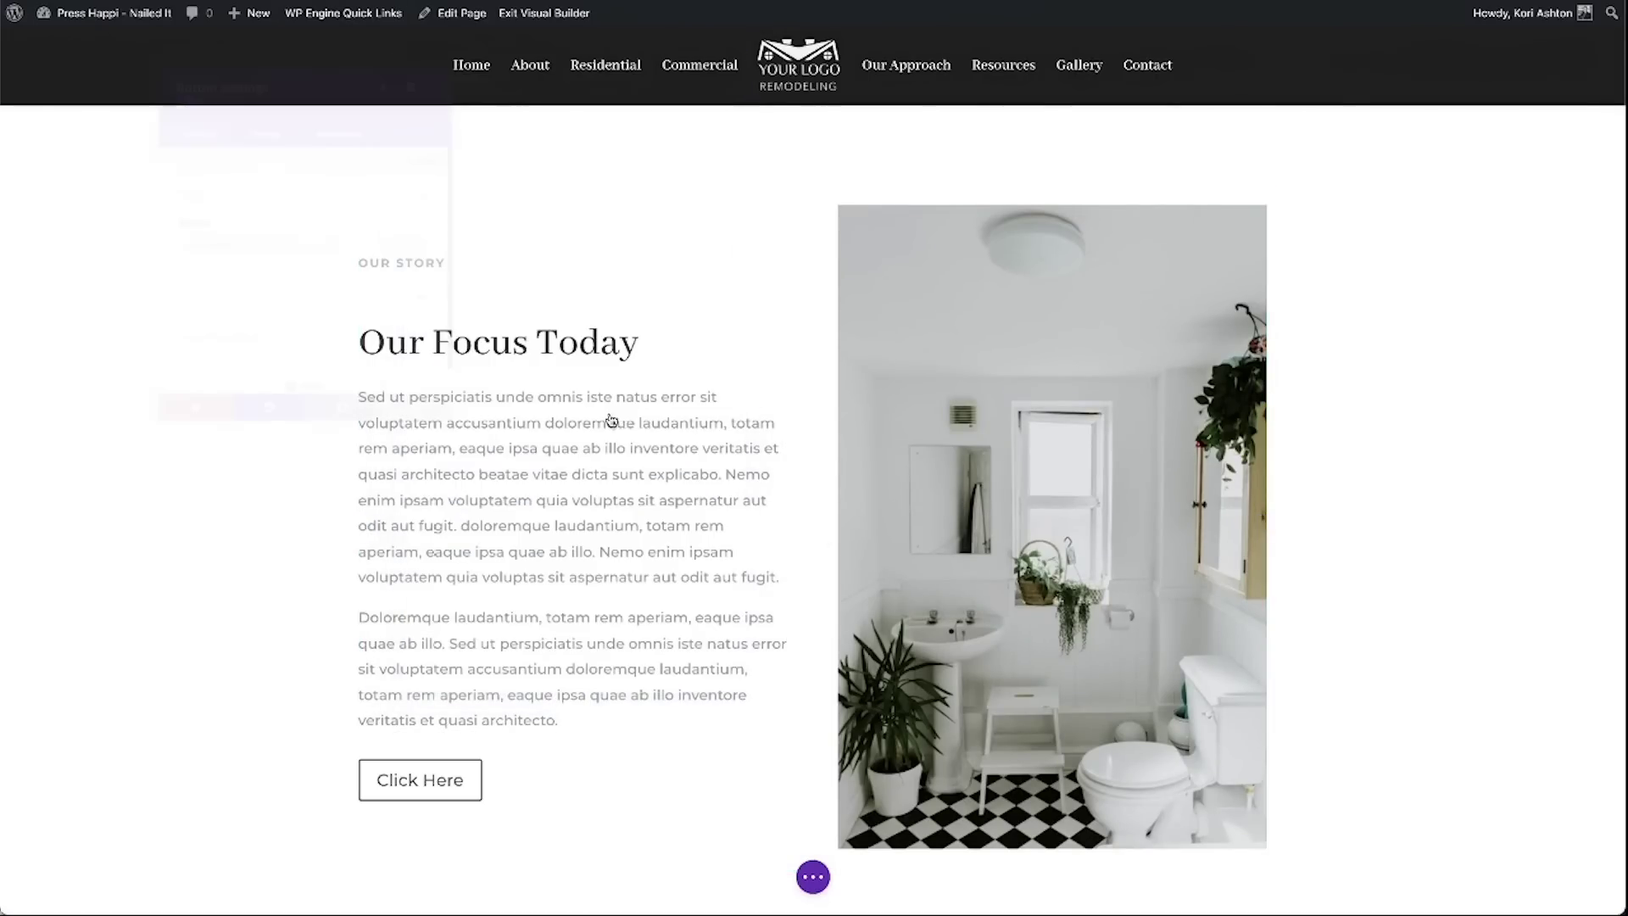
{"action": "triple_click", "coordinate": [265, 251]}
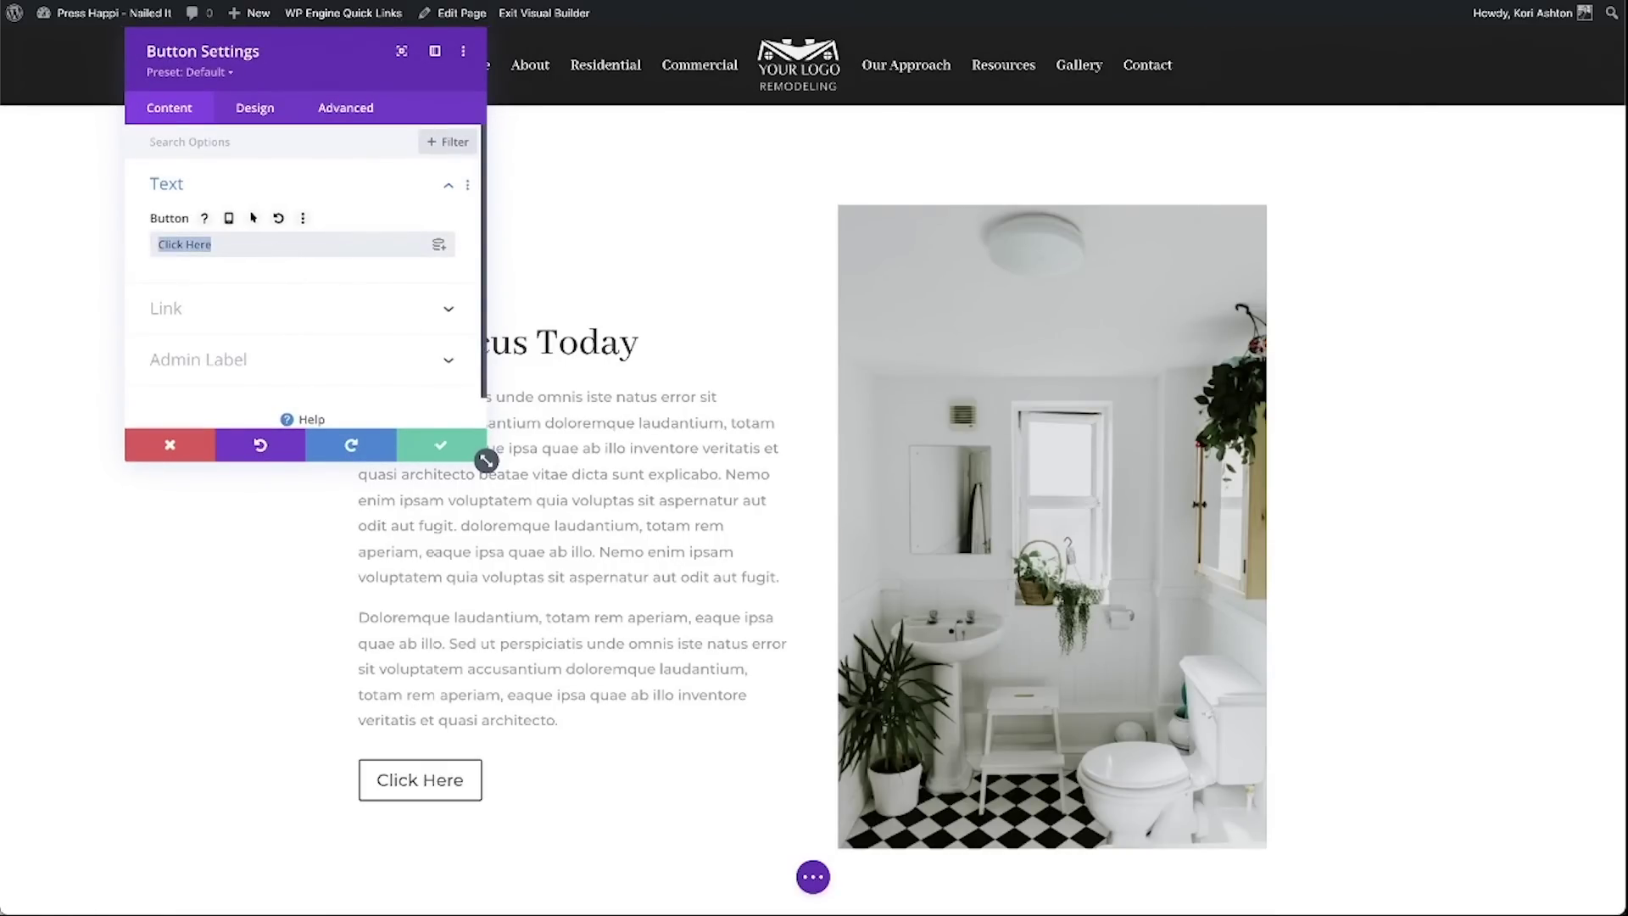
{"action": "type", "text": "Watch Our Video"}
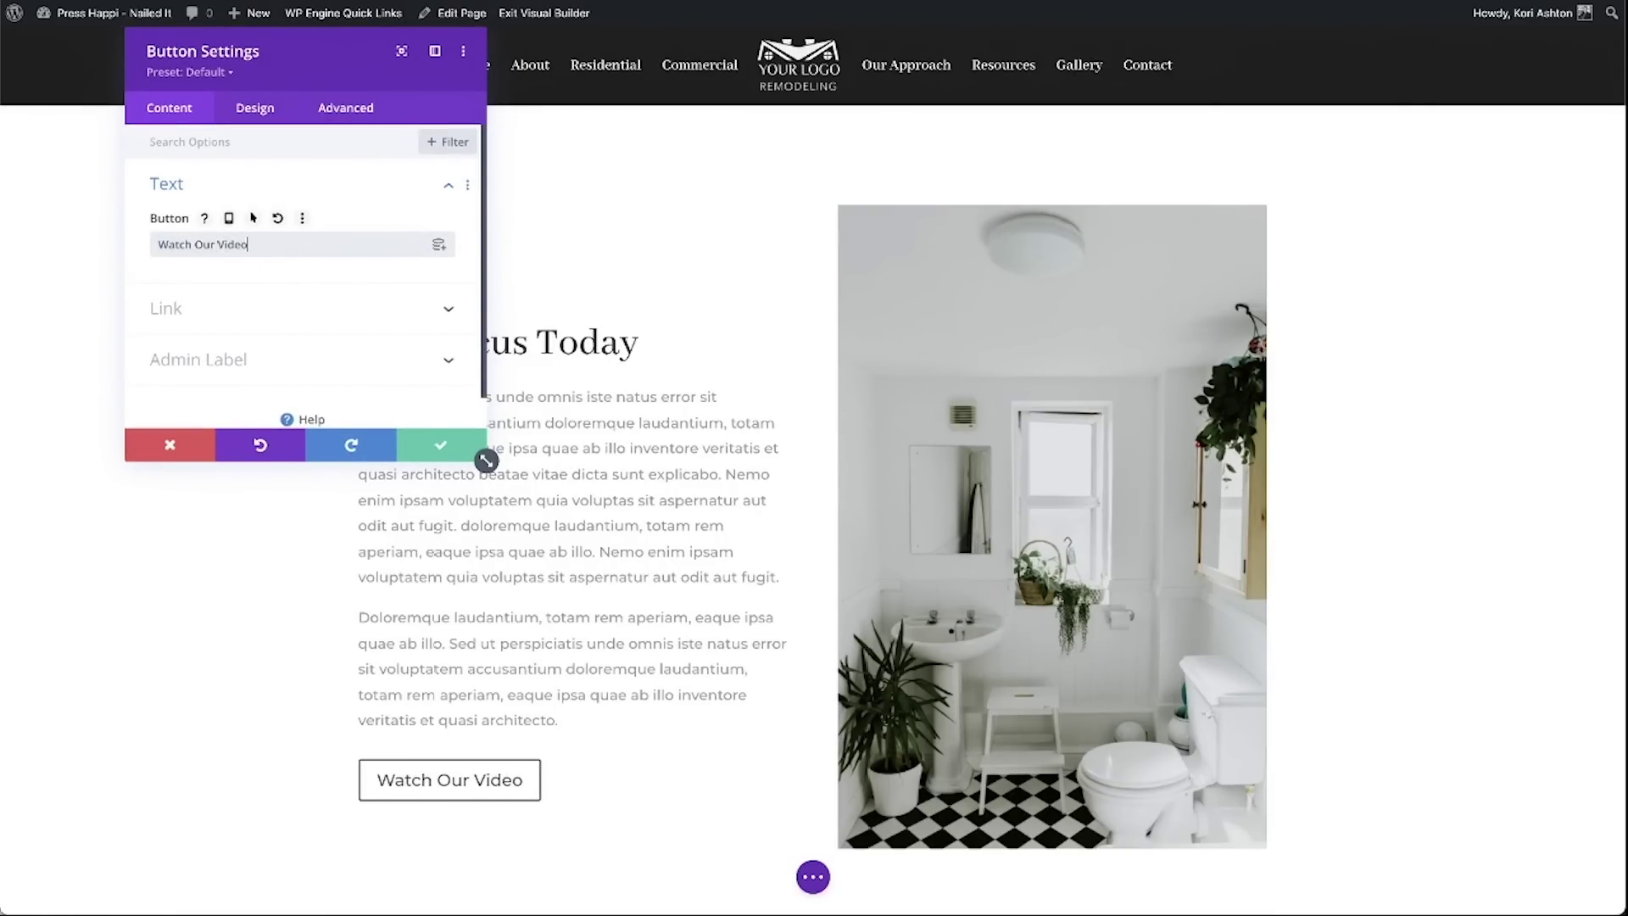
{"action": "left_click", "coordinate": [212, 308]}
{"action": "left_click", "coordinate": [189, 216]}
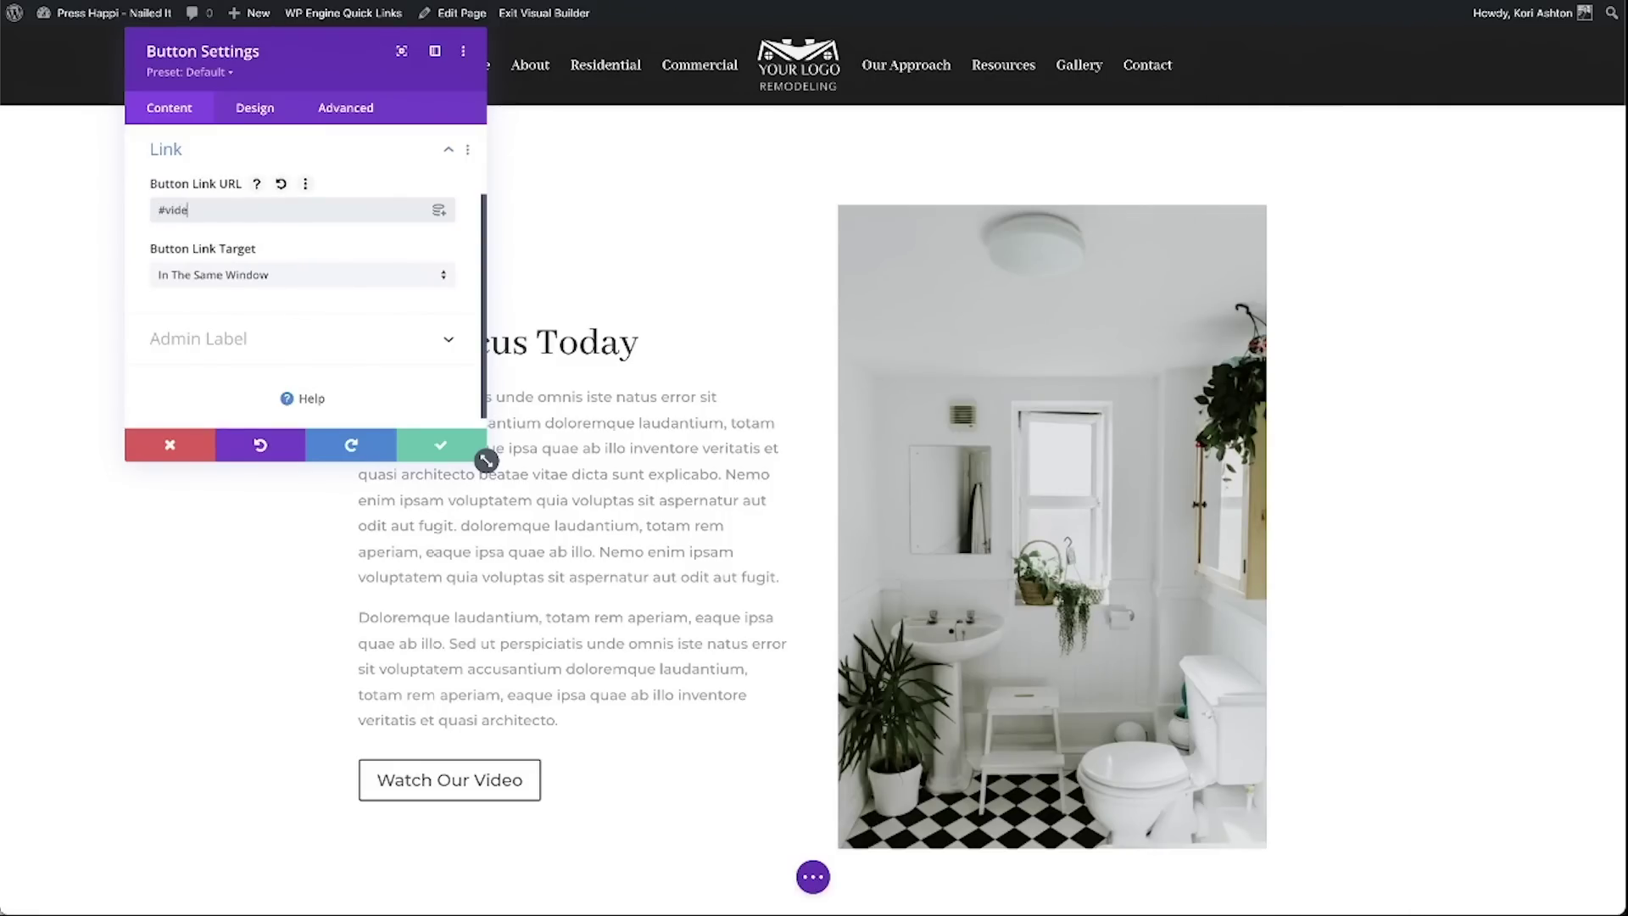
{"action": "left_click", "coordinate": [439, 445]}
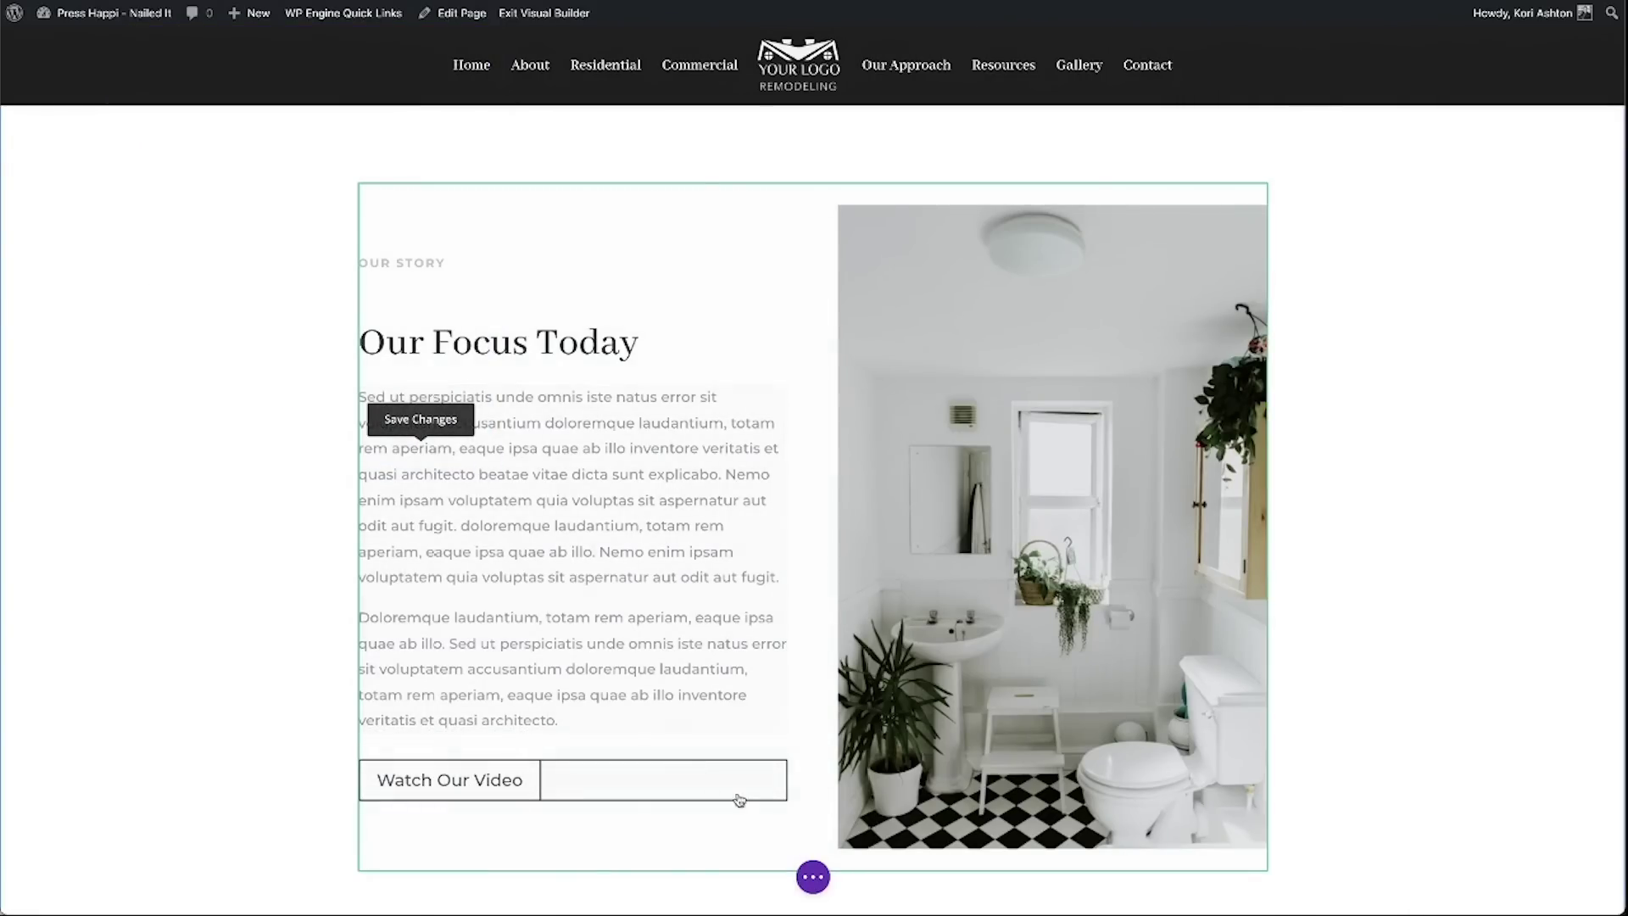
{"action": "left_click", "coordinate": [812, 876]}
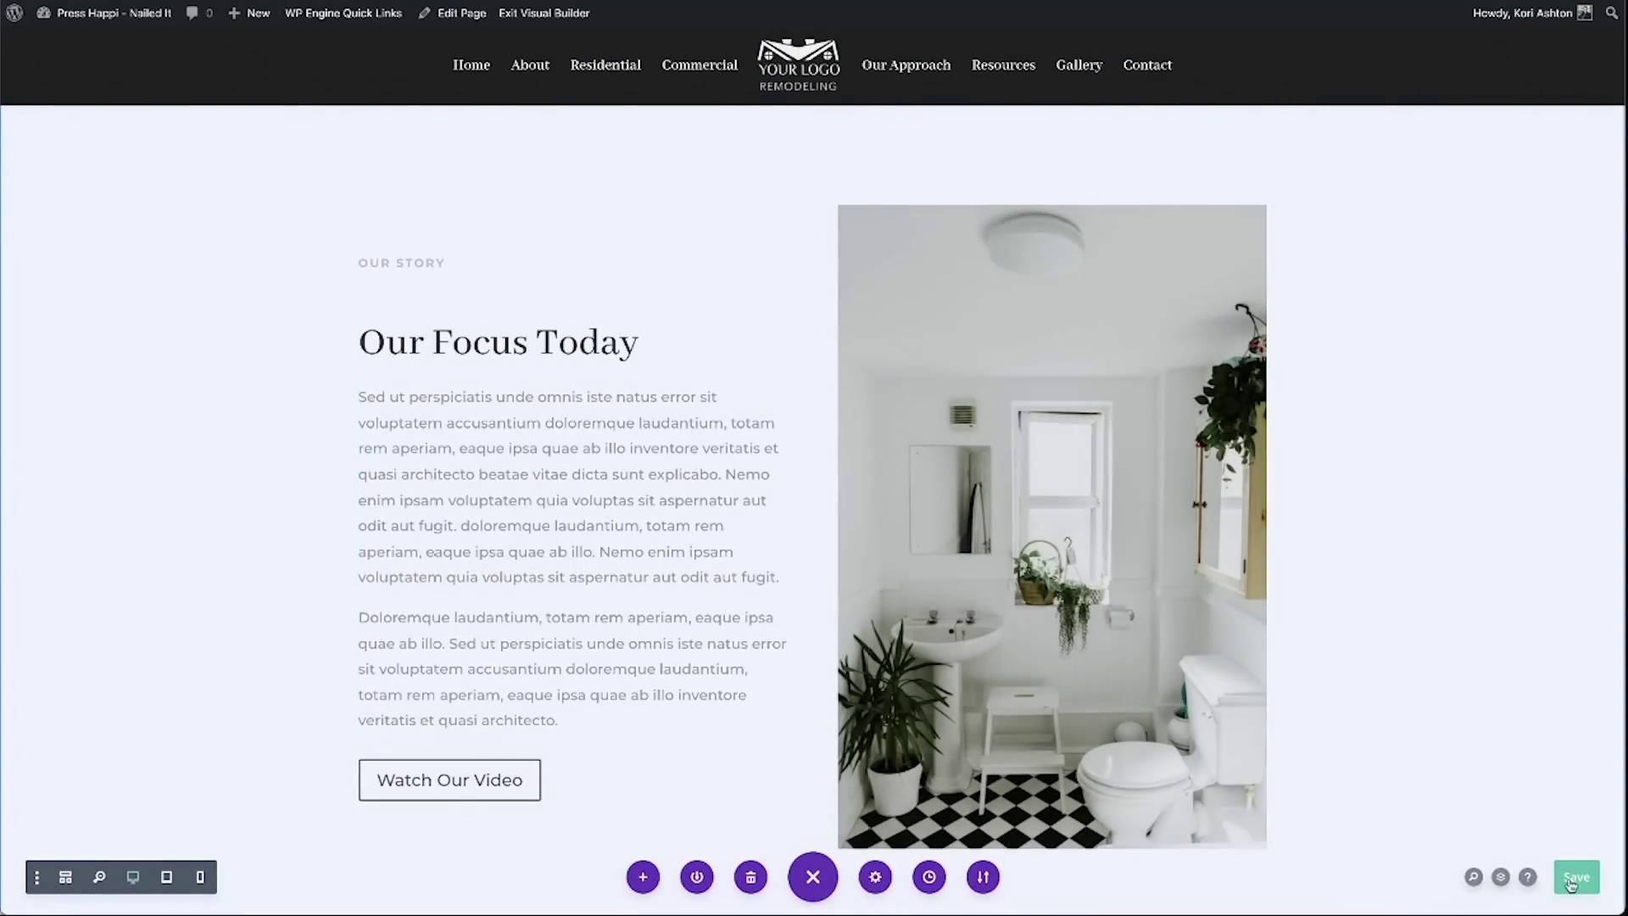
{"action": "left_click", "coordinate": [1581, 876]}
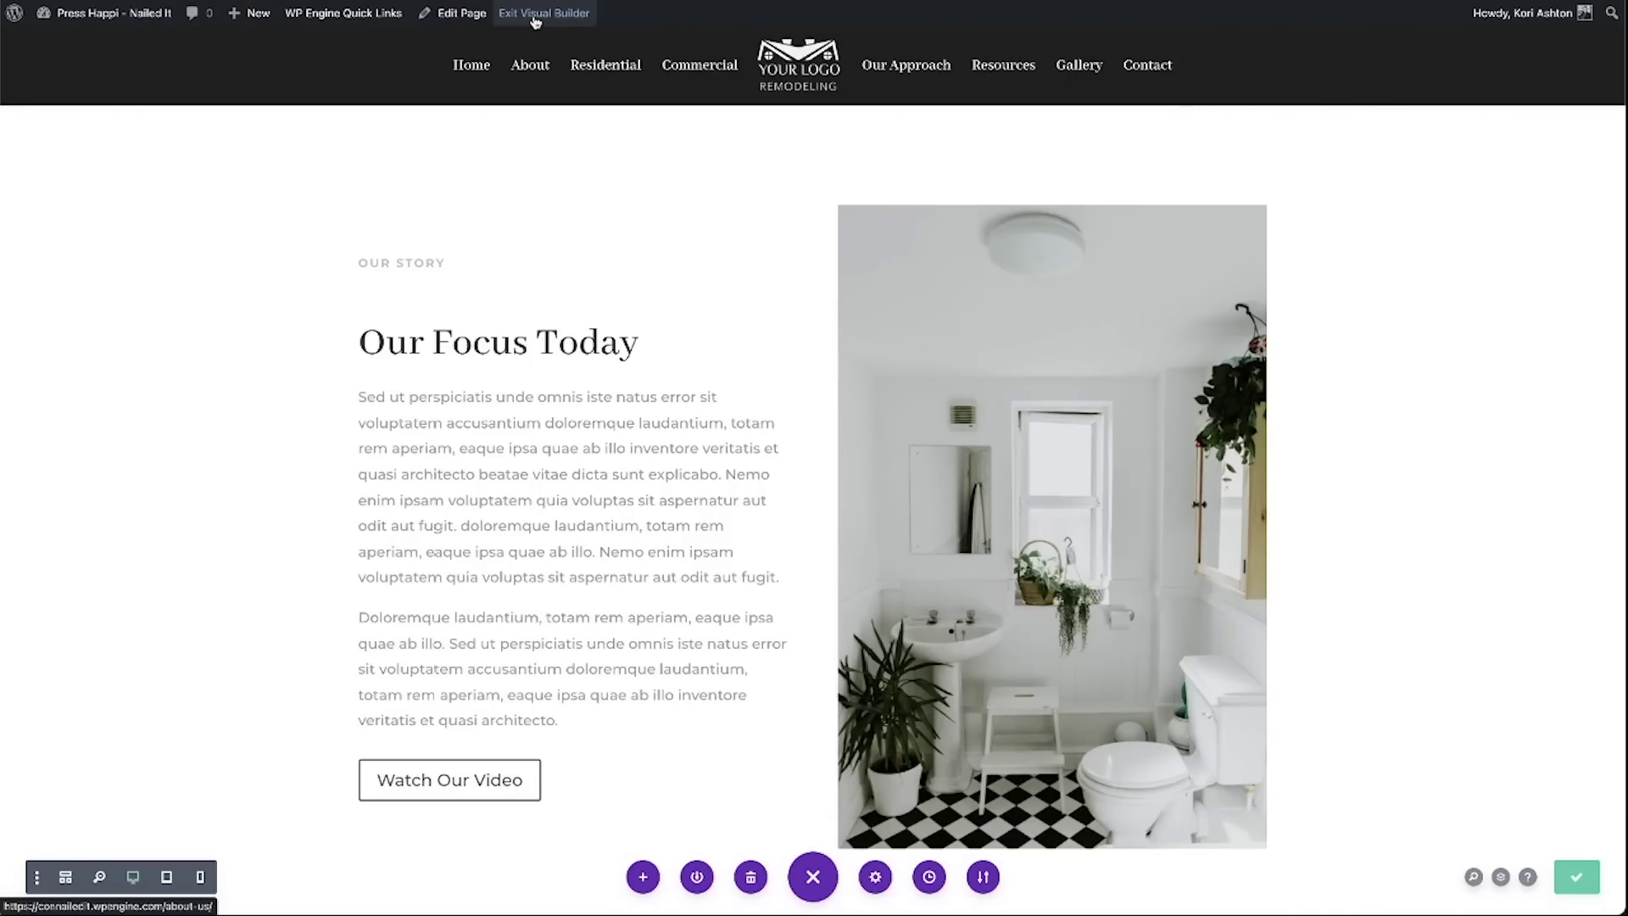
Step: Exit the Visual Builder and scroll the live About page down to Our Focus Today
{"action": "left_click", "coordinate": [535, 16]}
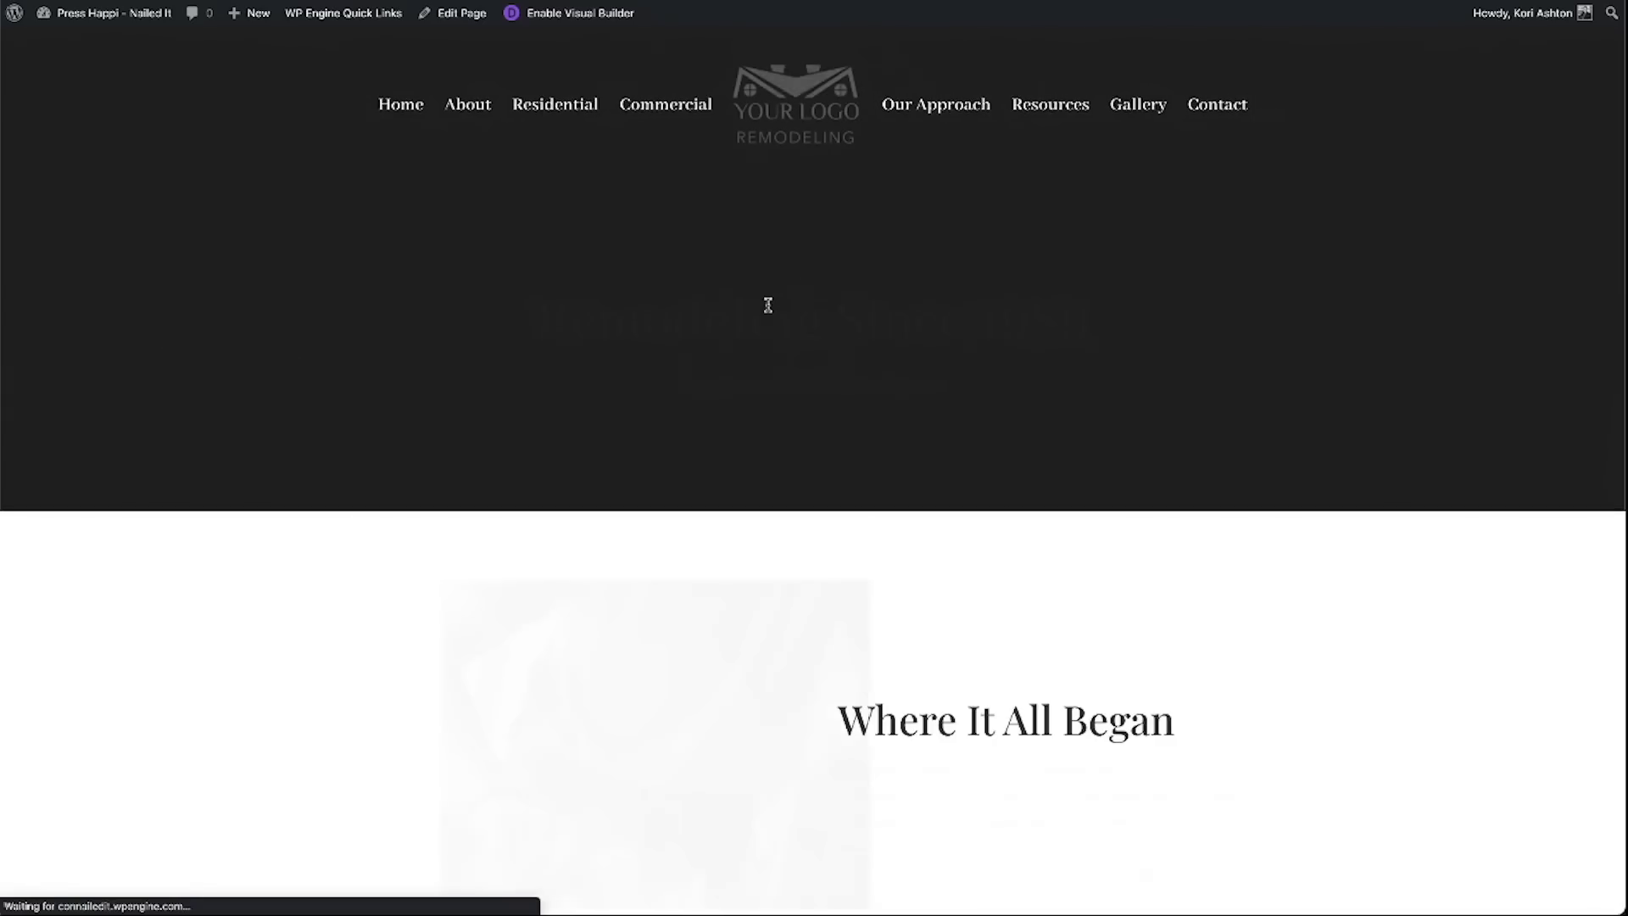
{"action": "scroll", "coordinate": [737, 509], "scroll_direction": "down", "scroll_amount": 7}
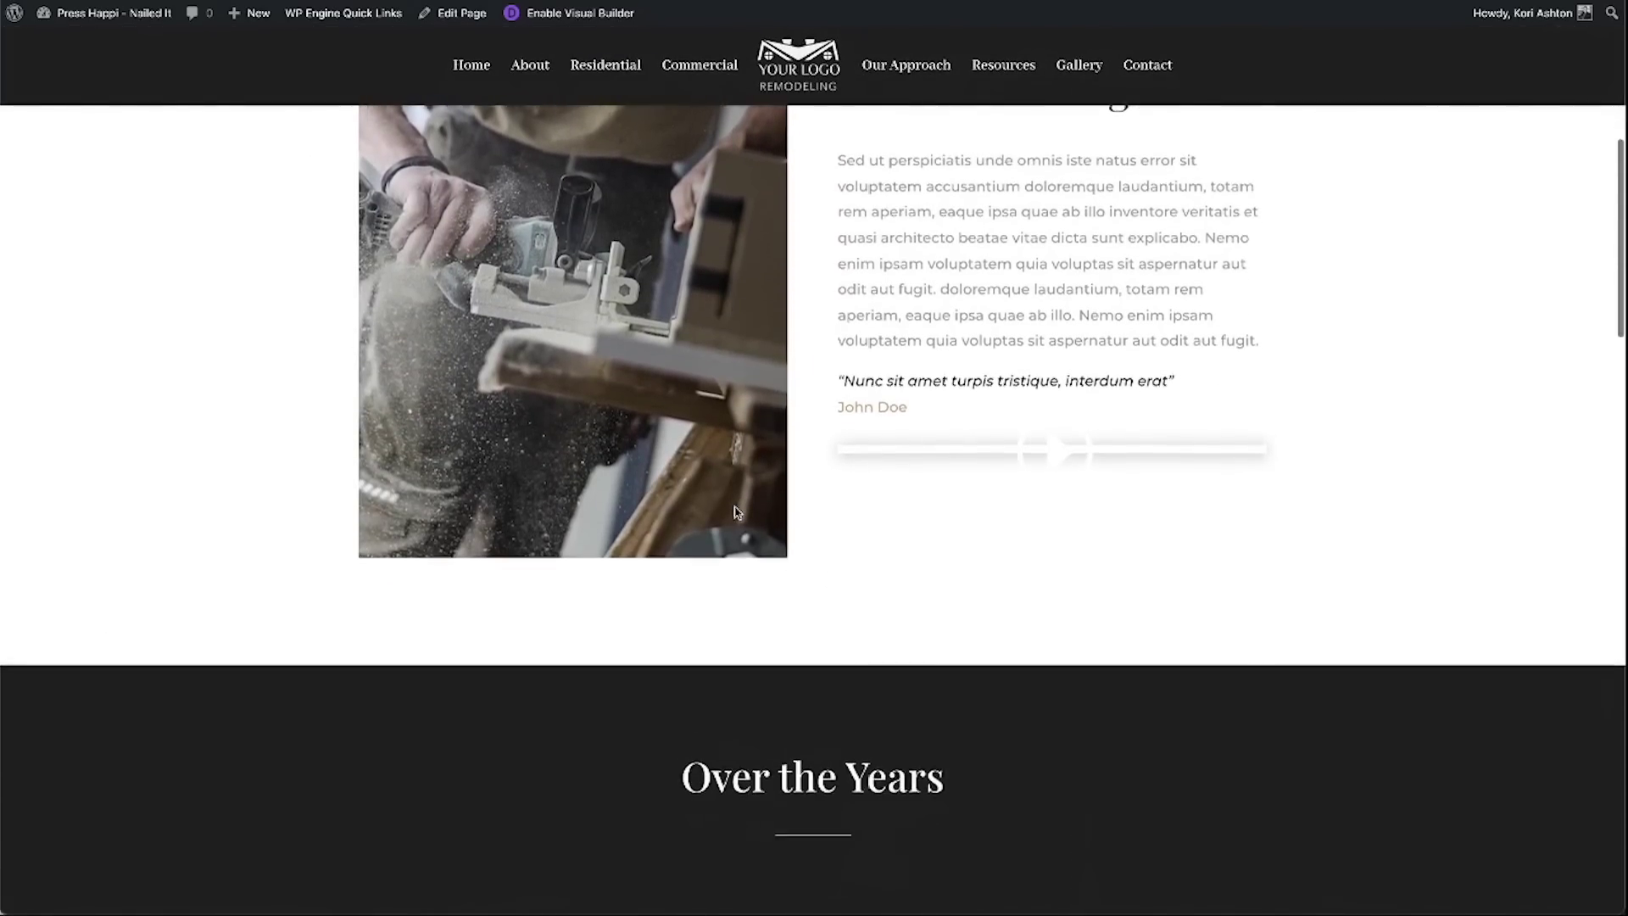
{"action": "scroll", "coordinate": [736, 511], "scroll_direction": "down", "scroll_amount": 12}
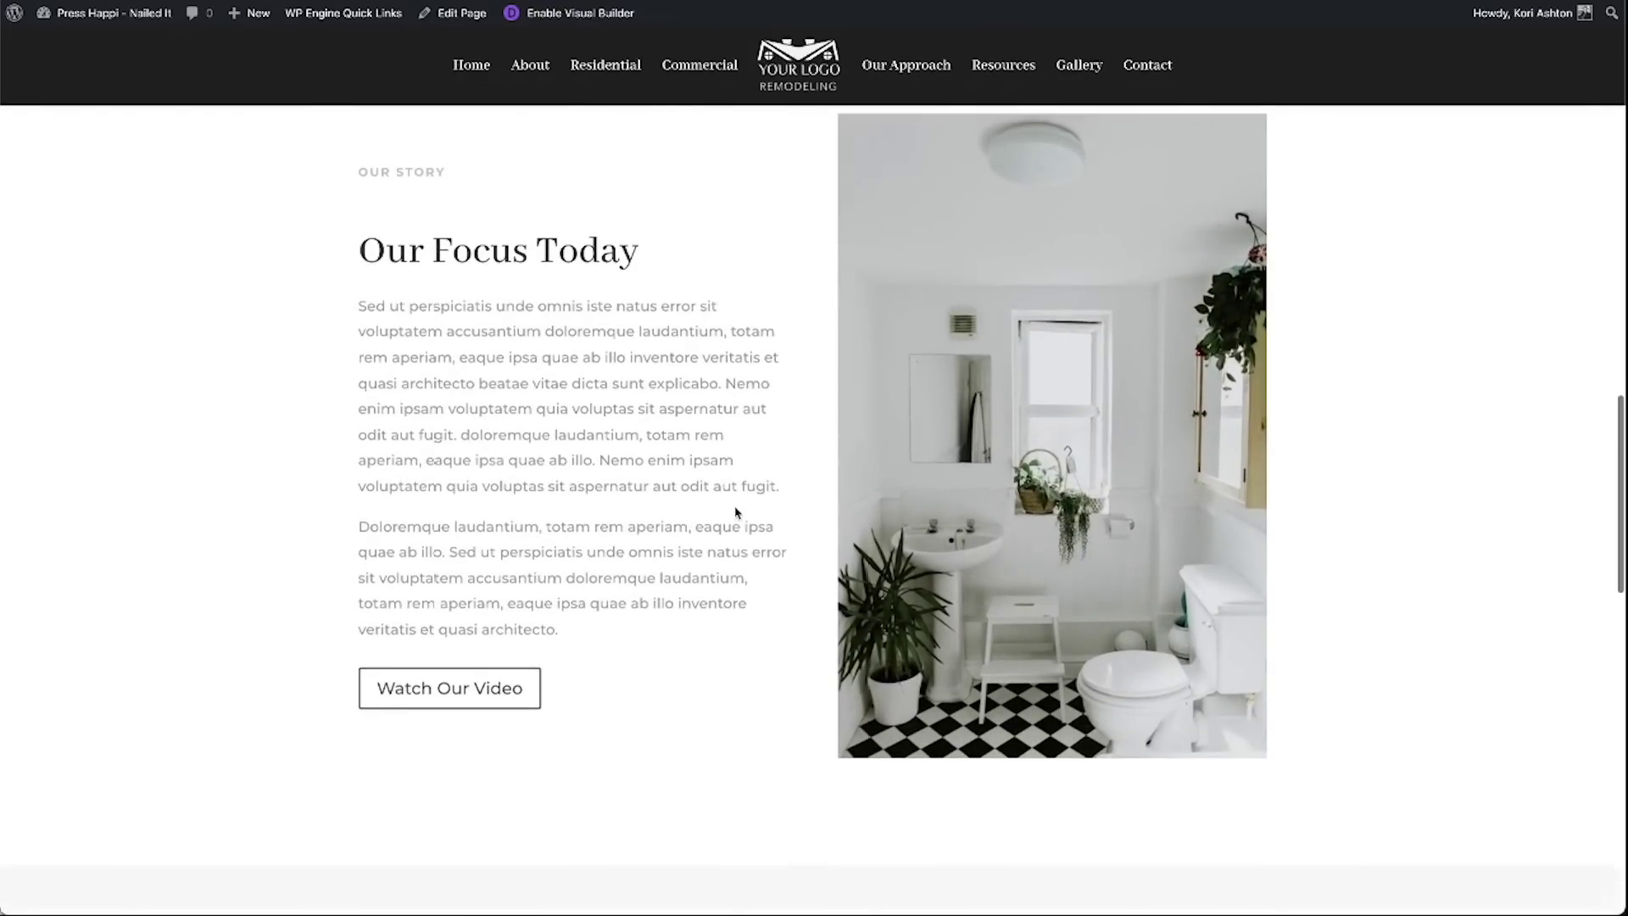
{"action": "scroll", "coordinate": [736, 511], "scroll_direction": "down", "scroll_amount": 1}
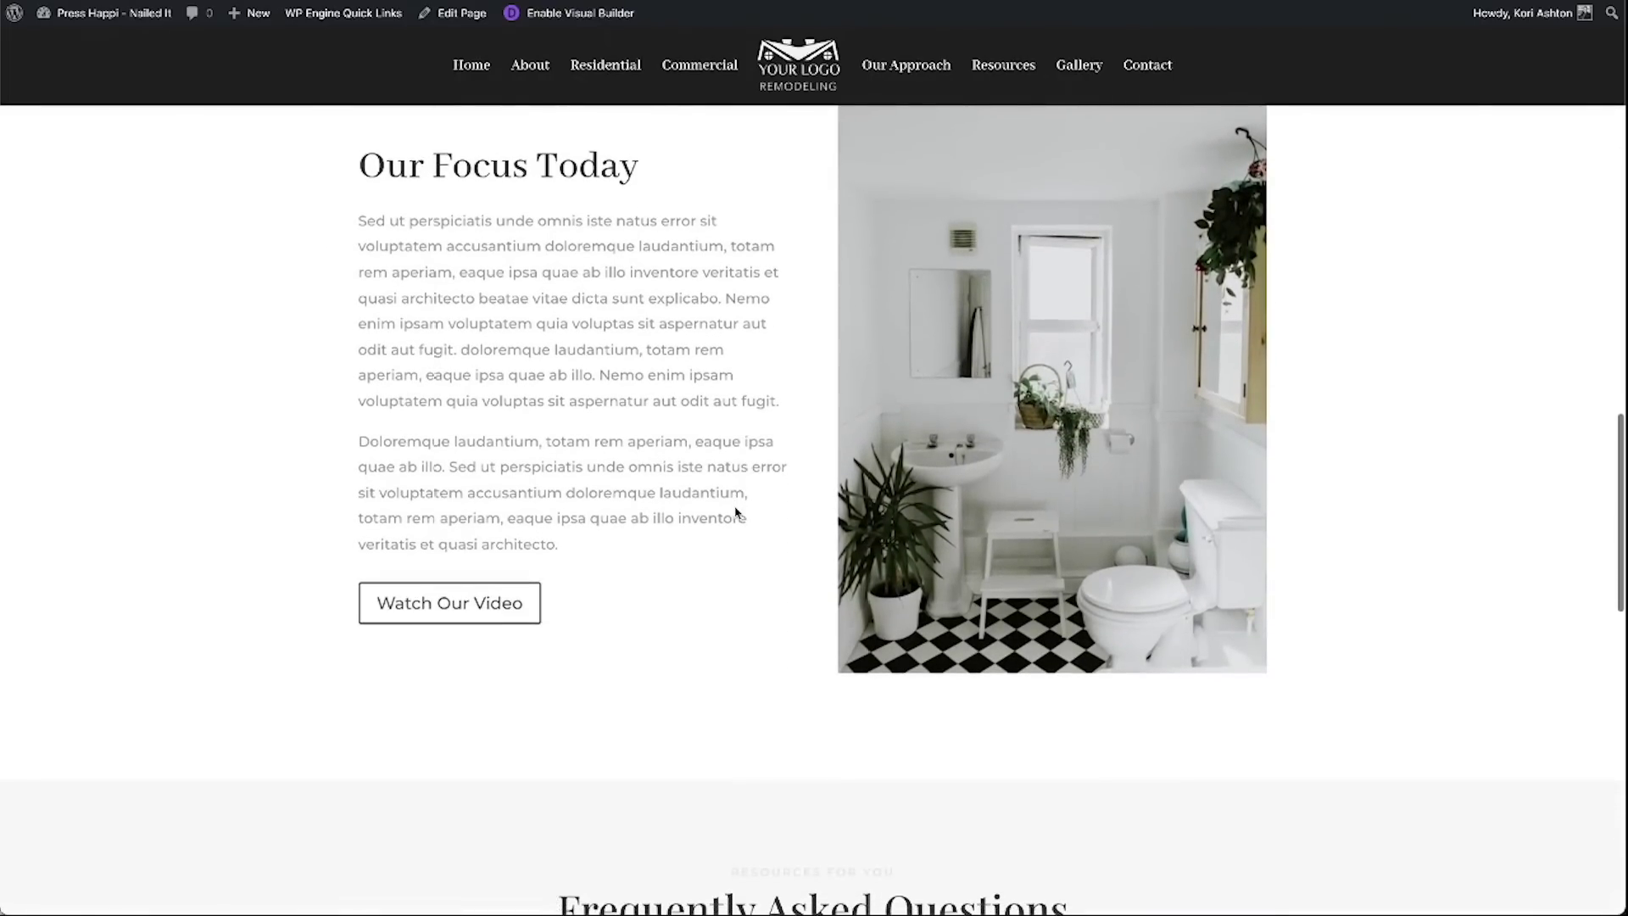
Step: Test Watch Our Video, confirming the YouTube popup opens, then close the lightbox
{"action": "left_click", "coordinate": [444, 613]}
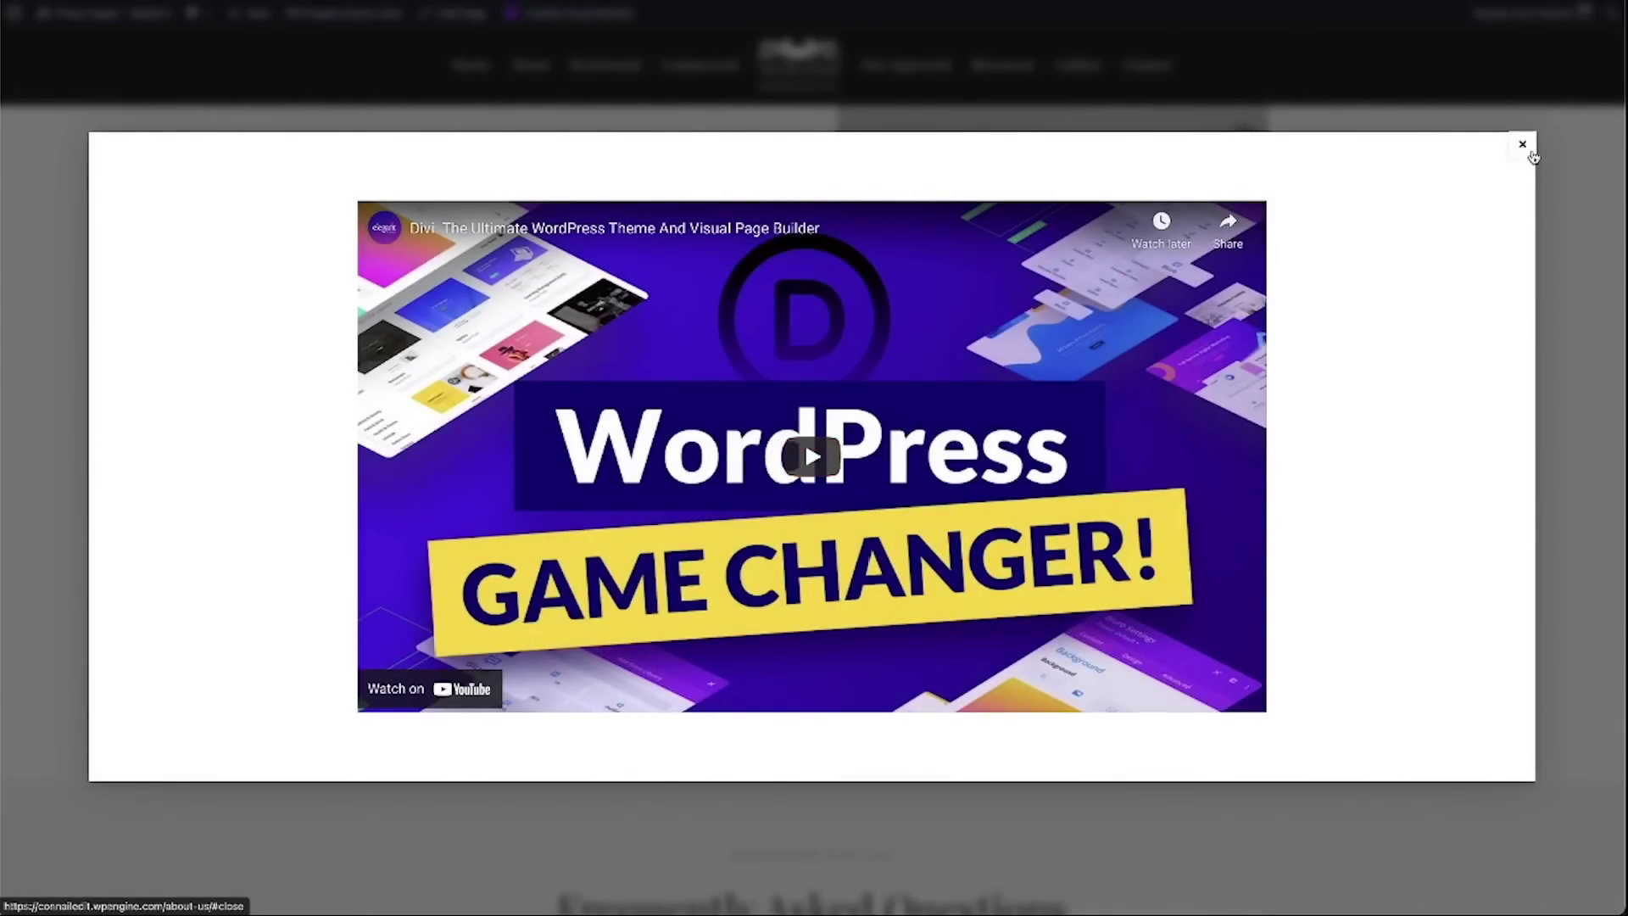
{"action": "left_click", "coordinate": [1523, 150]}
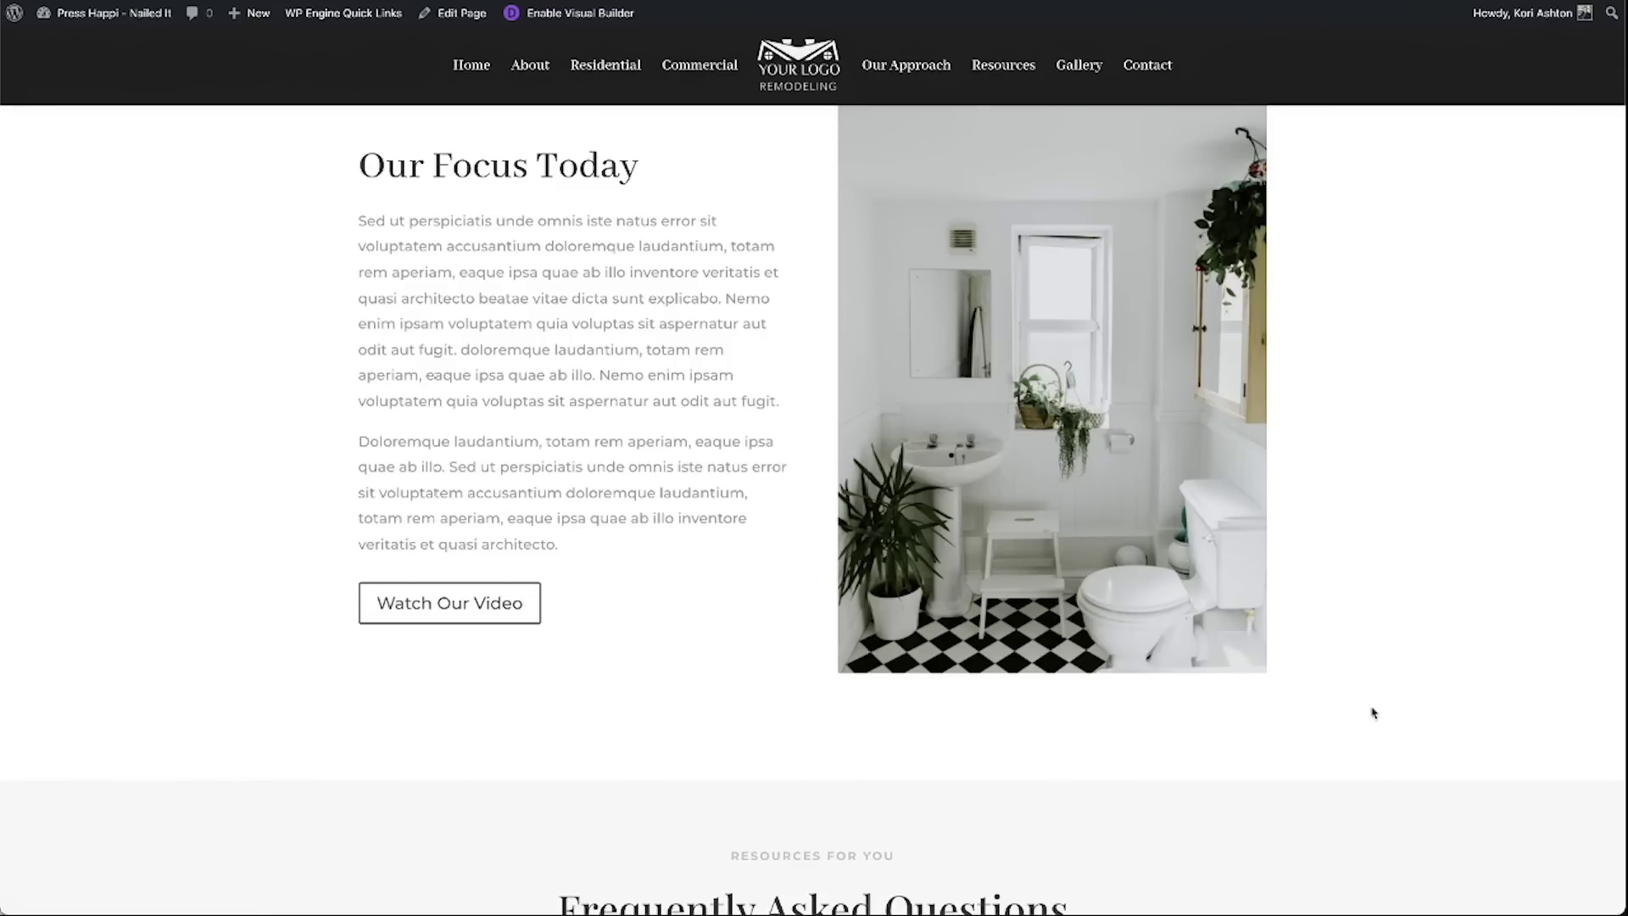
{"action": "scroll", "coordinate": [1377, 720], "scroll_direction": "down", "scroll_amount": 15}
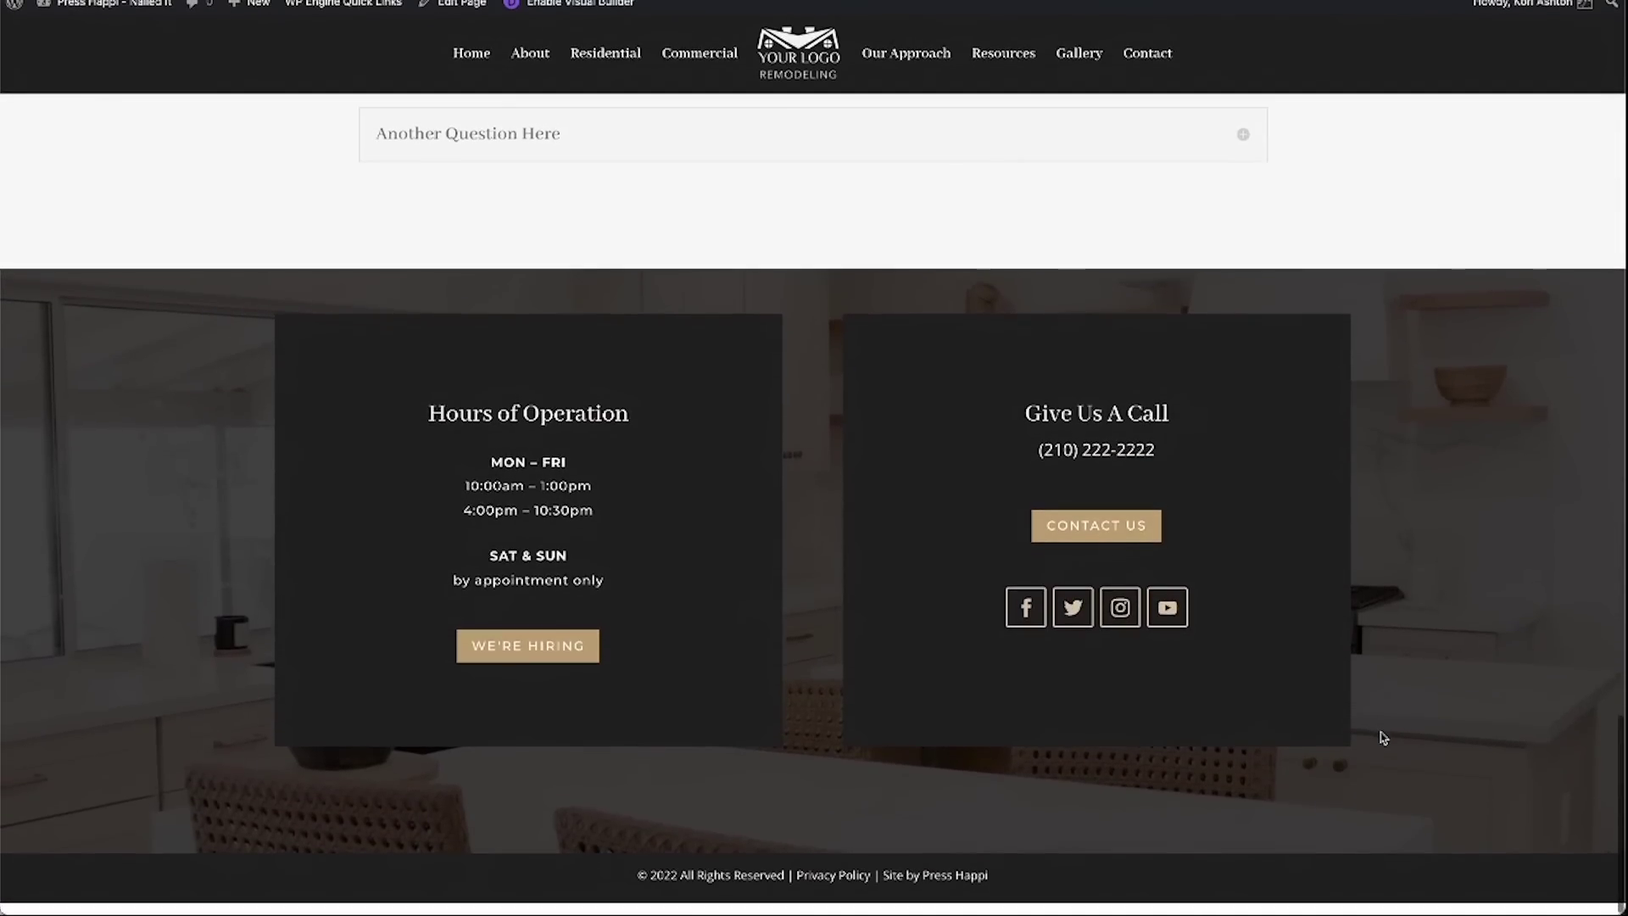
{"action": "scroll", "coordinate": [1382, 737], "scroll_direction": "up", "scroll_amount": 2}
{"action": "scroll", "coordinate": [1383, 737], "scroll_direction": "down", "scroll_amount": 2}
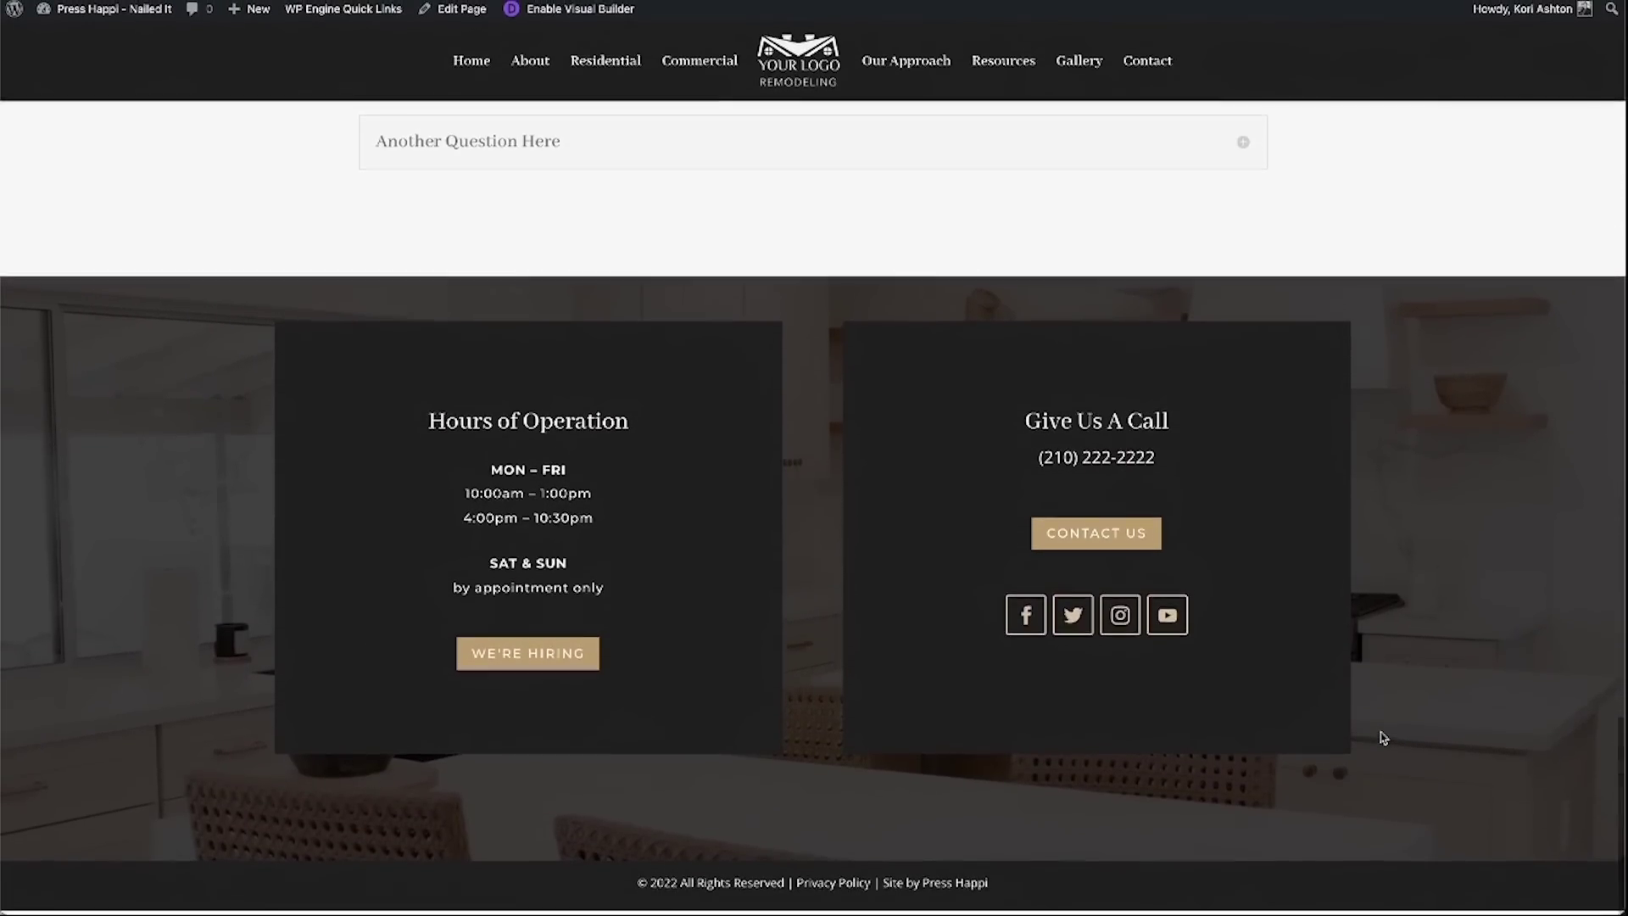